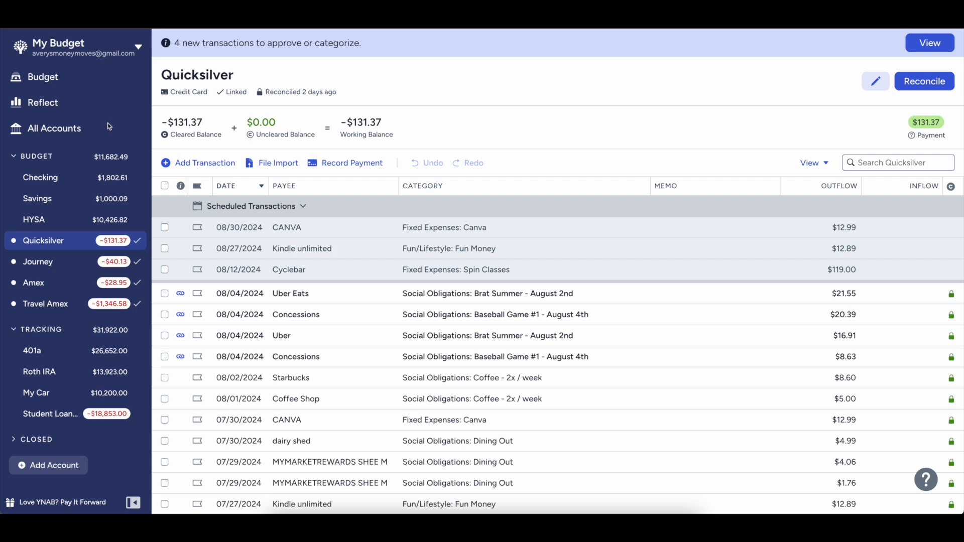
# - Show all Checking transactions and add a New Job transaction categorized as Inflow: Ready to Assign with an outflow of 1404.36
pyautogui.click(53, 179)
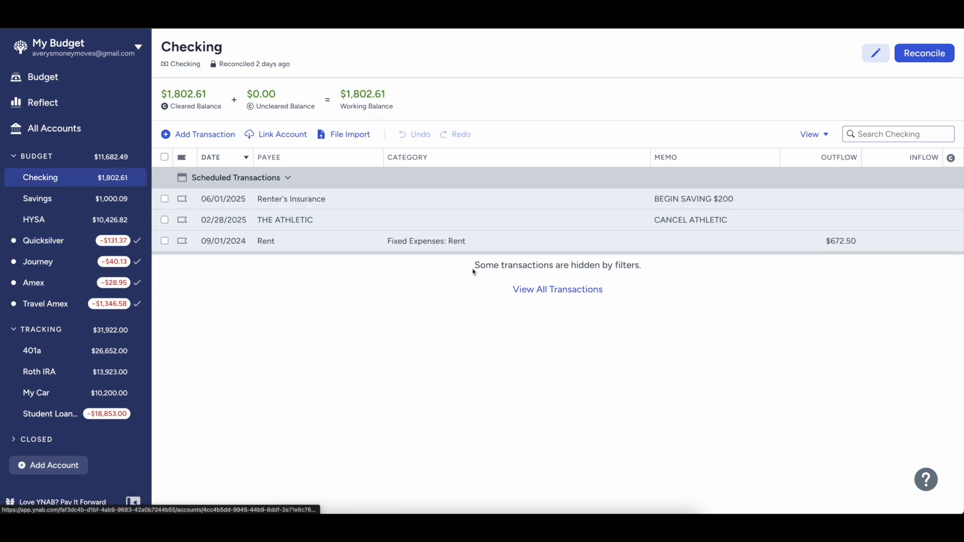
pyautogui.click(523, 290)
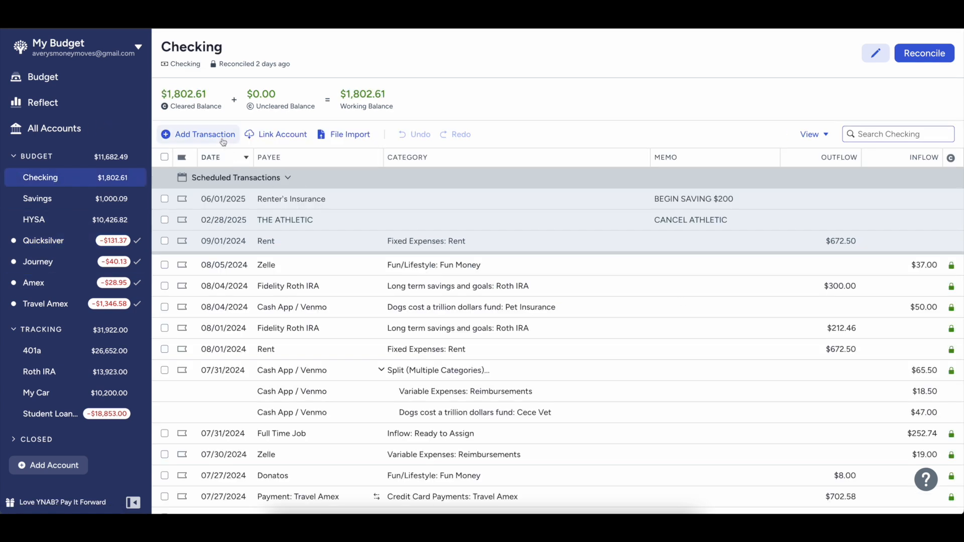
pyautogui.click(221, 141)
pyautogui.click(311, 177)
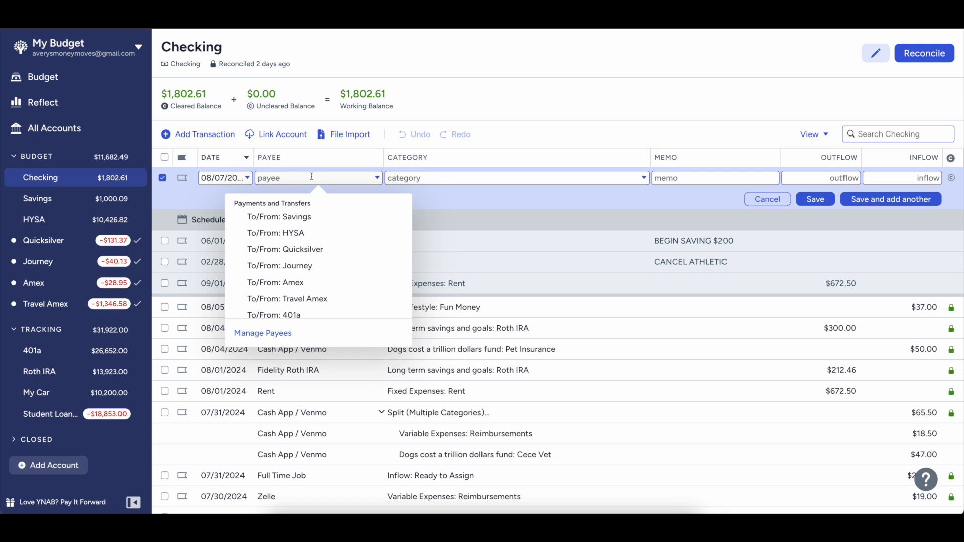
pyautogui.write('New Job')
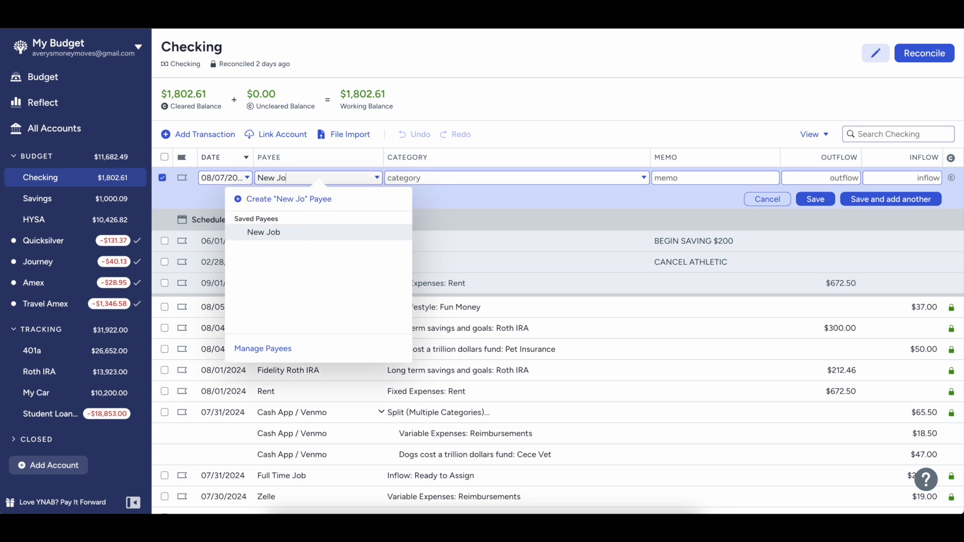
pyautogui.press('Tab')
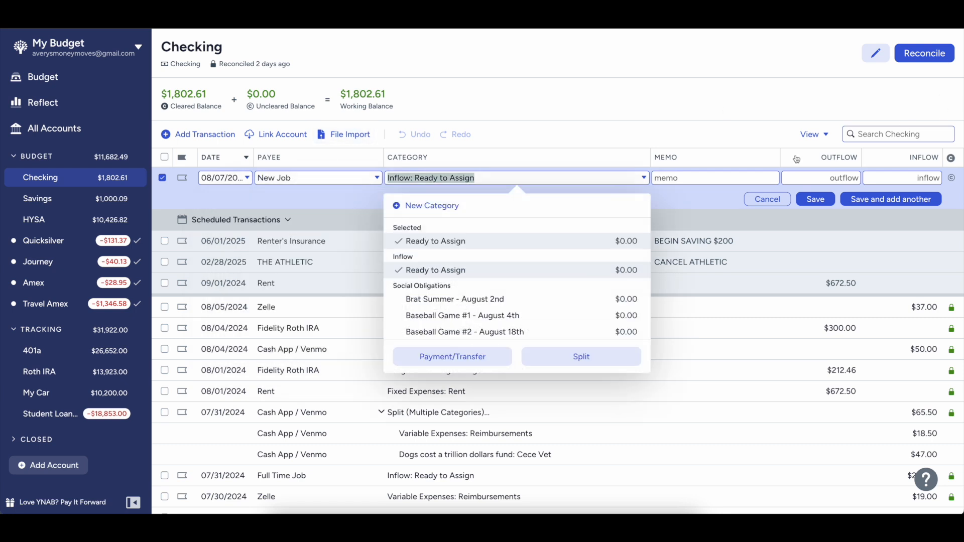
pyautogui.click(816, 174)
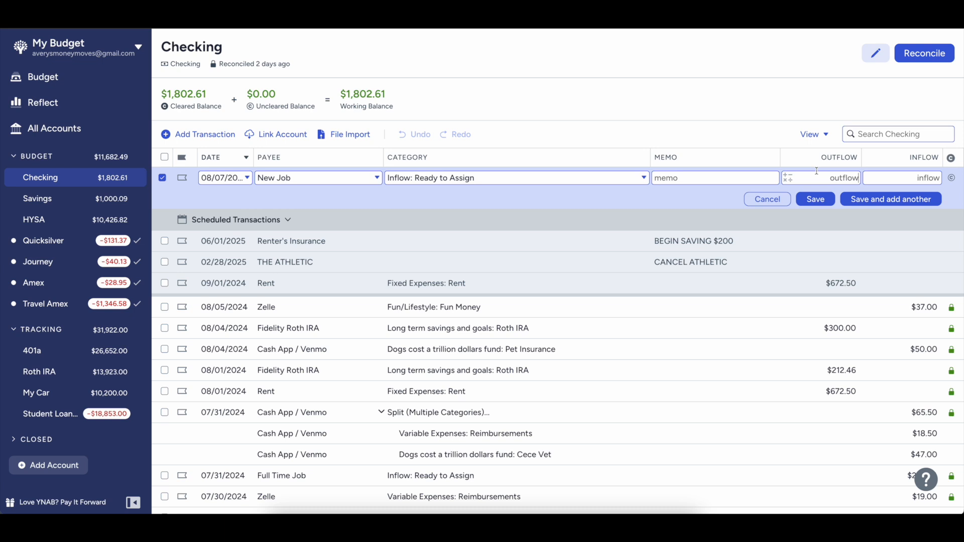
pyautogui.write('1404.36')
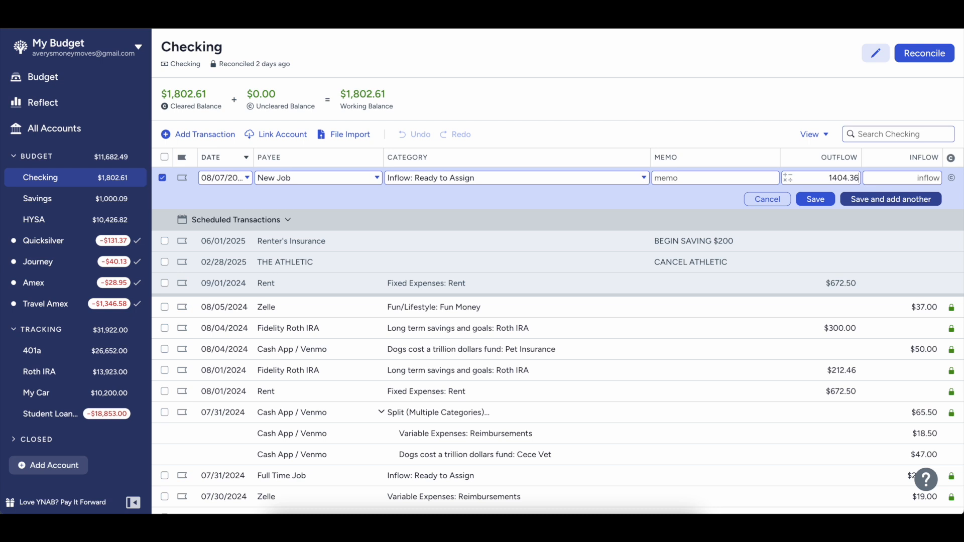
pyautogui.press('Return')
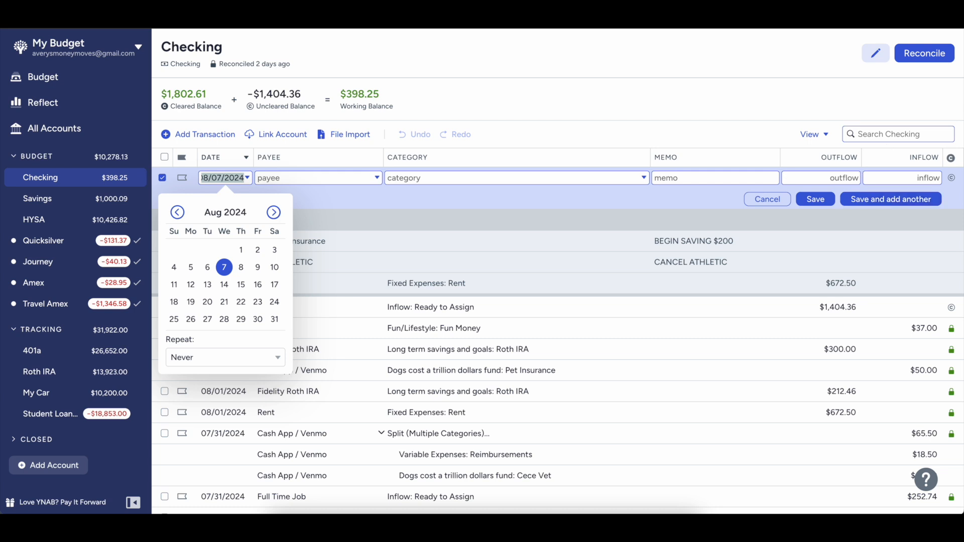
pyautogui.click(760, 199)
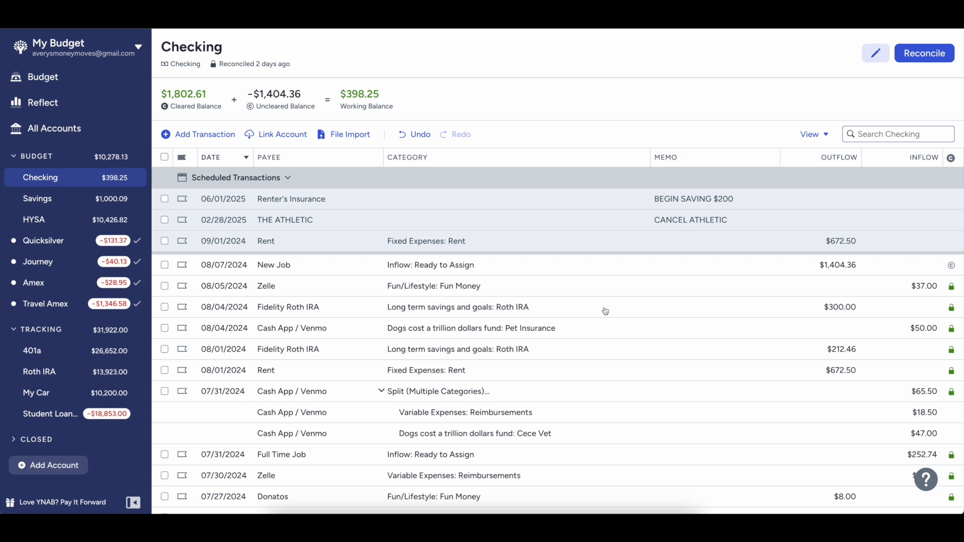
# - Move the 1404.36 amount of the New Job transaction in Checking from outflow to inflow and save it
pyautogui.click(837, 266)
pyautogui.click(837, 265)
pyautogui.hotkey('ctrl', 'c')
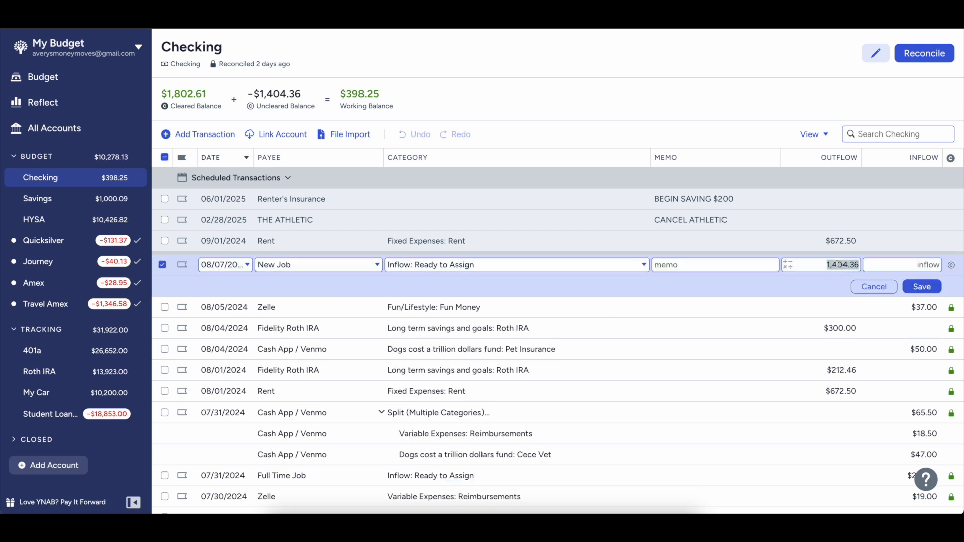
pyautogui.press('BackSpace')
pyautogui.press('Tab')
pyautogui.hotkey('ctrl', 'v')
pyautogui.click(934, 285)
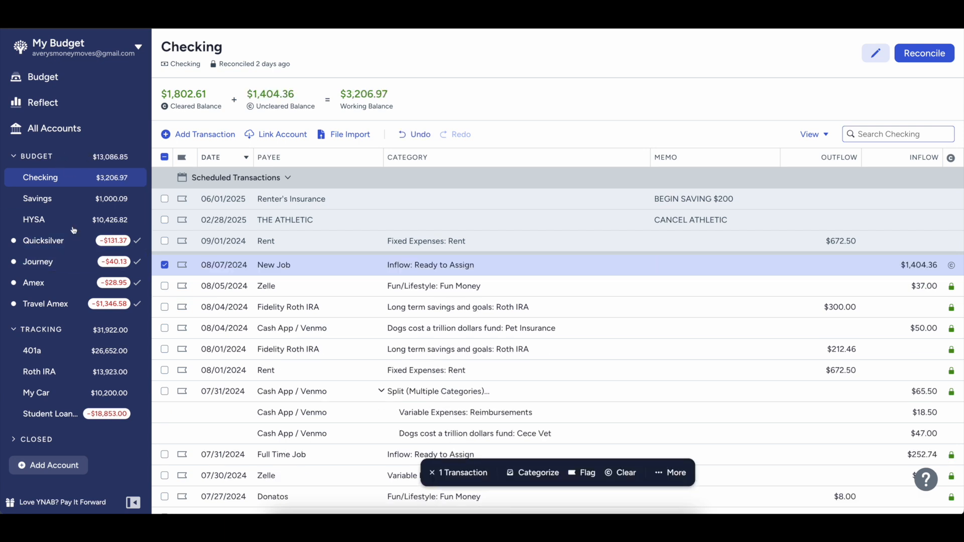
pyautogui.click(72, 203)
pyautogui.click(201, 134)
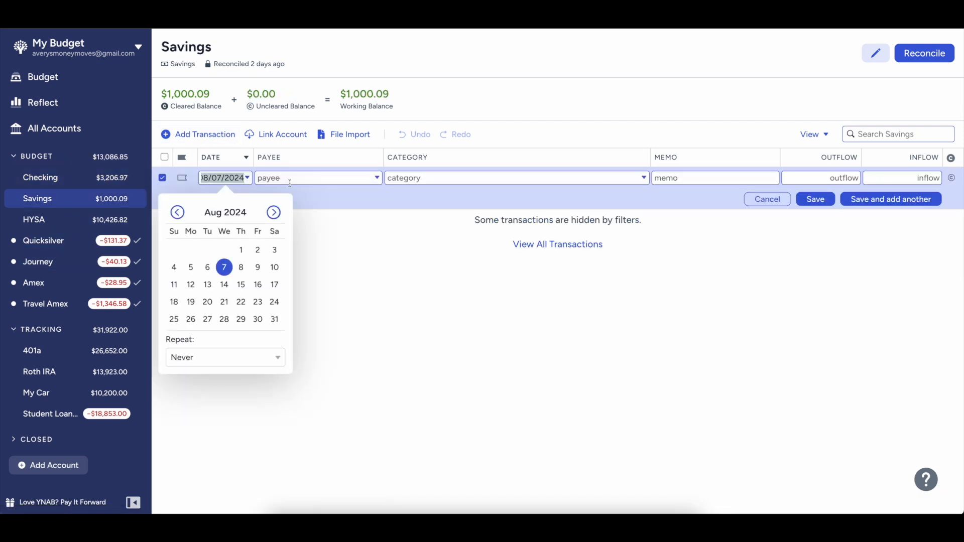
pyautogui.click(288, 180)
pyautogui.write('ne')
pyautogui.press('BackSpace')
pyautogui.press('BackSpace')
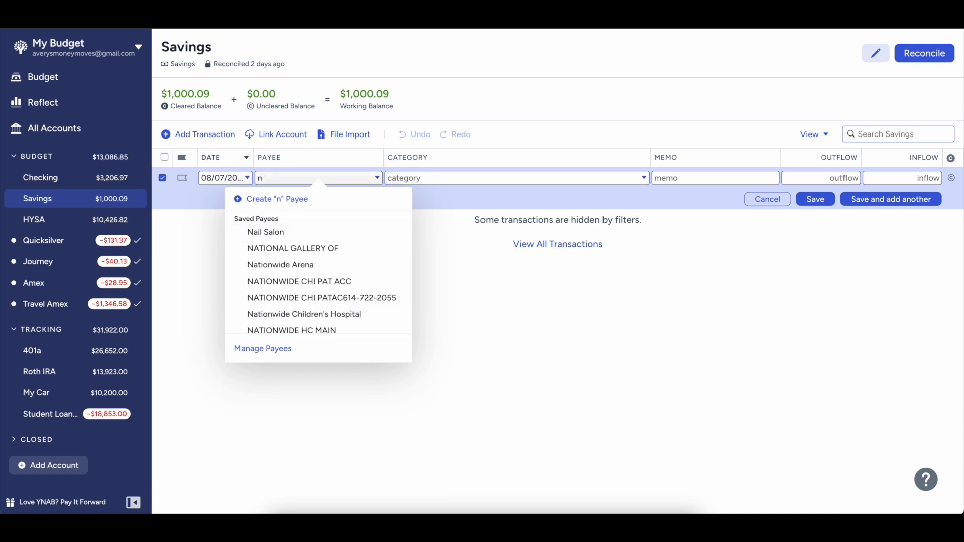
# - Add a New Job transaction to the HYSA account, categorized as Inflow: Ready to Assign, with an inflow of 1755.45-1404.36
pyautogui.click(83, 217)
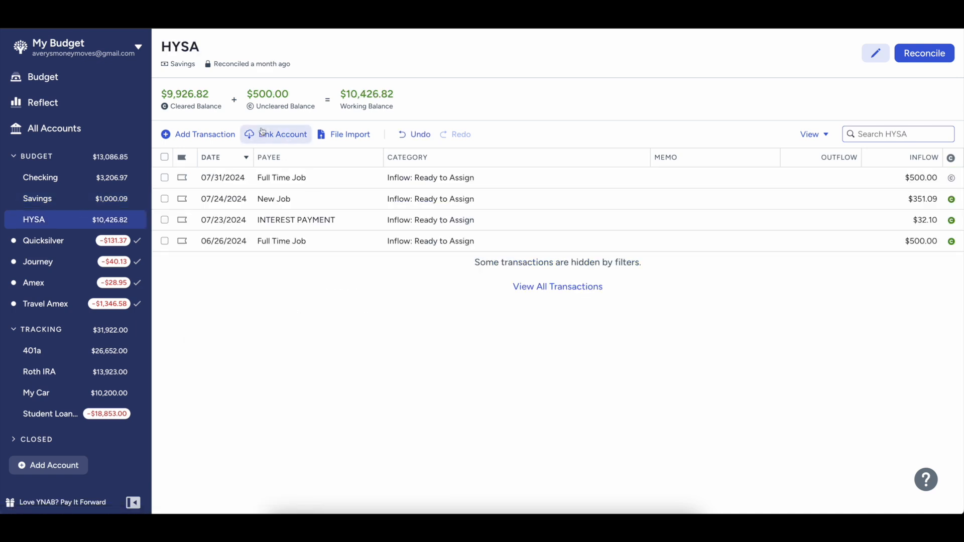
pyautogui.click(221, 135)
pyautogui.click(282, 178)
pyautogui.write('new')
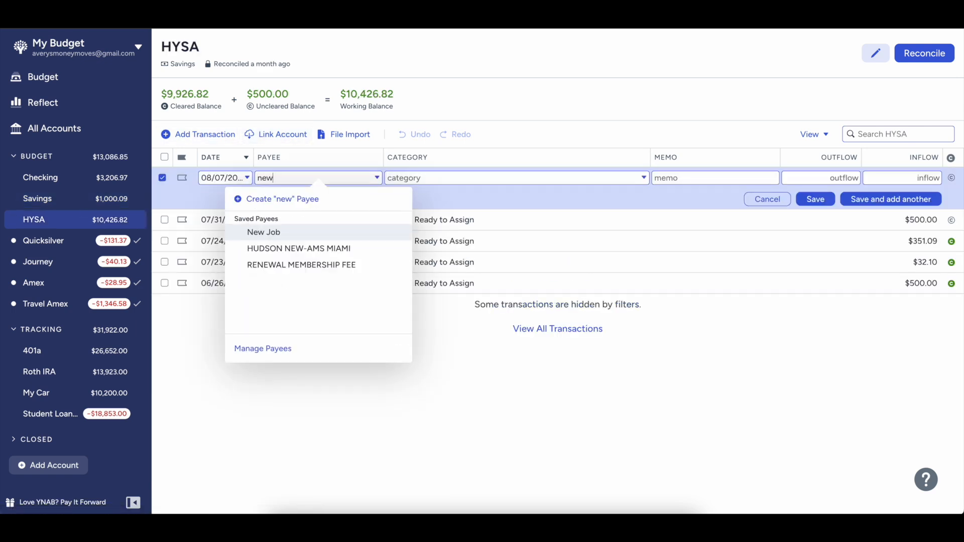
pyautogui.press('Return')
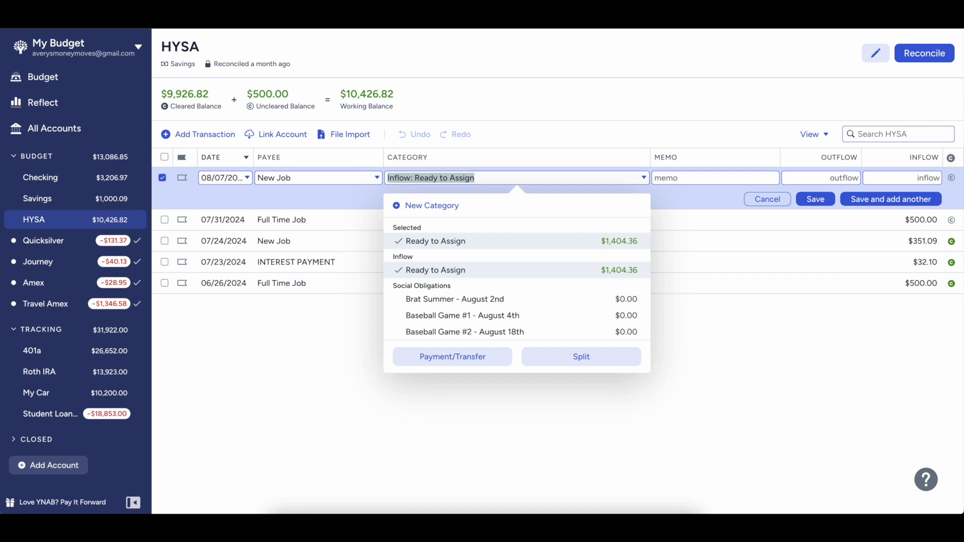
pyautogui.click(923, 176)
pyautogui.write('1755.45-1404.')
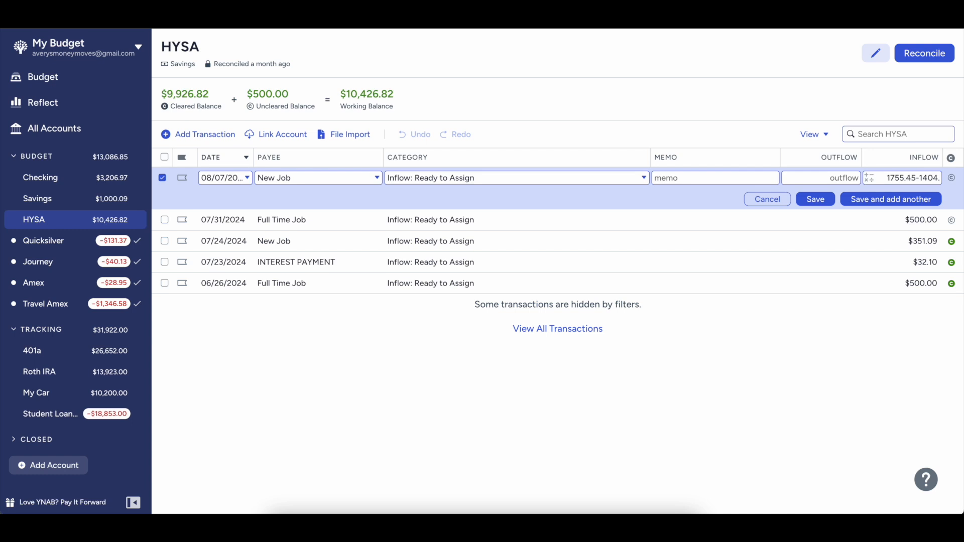
pyautogui.write('36')
pyautogui.press('Return')
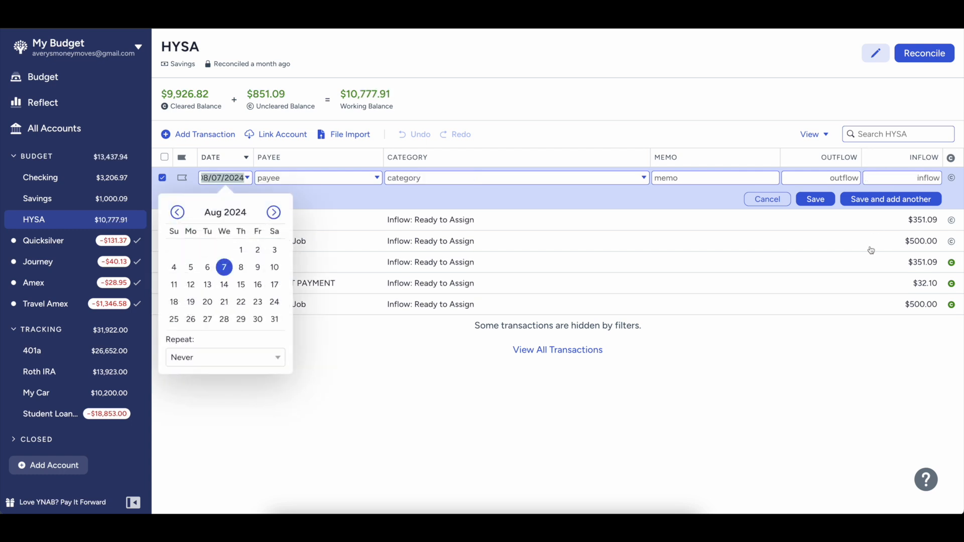
pyautogui.click(767, 199)
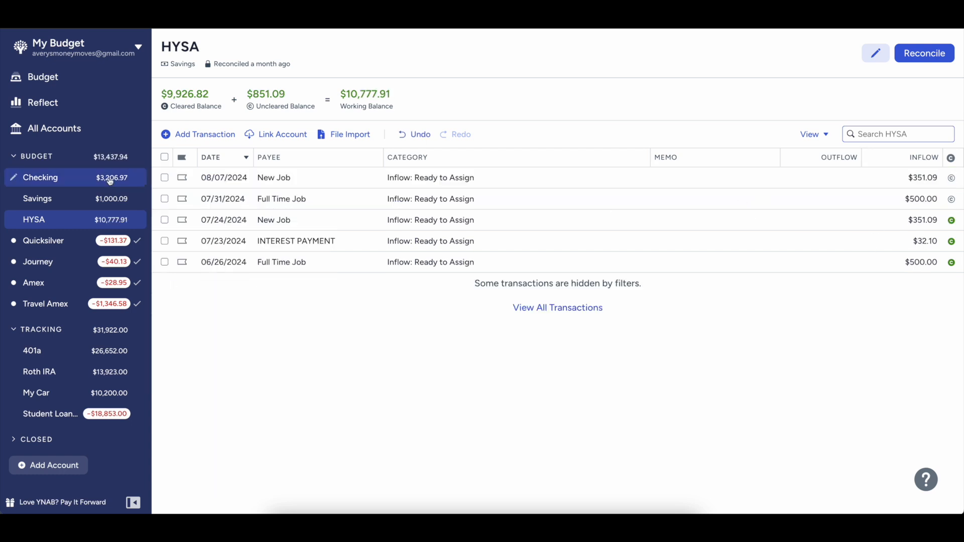
# - Open the Quicksilver account, approve the matched Uber Eats transaction and leave it unselected
pyautogui.click(142, 184)
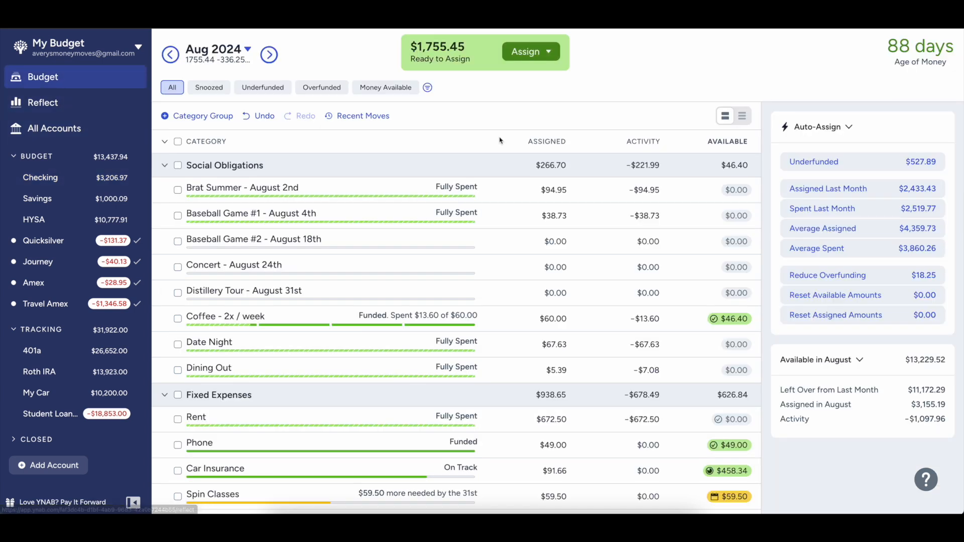
pyautogui.click(64, 241)
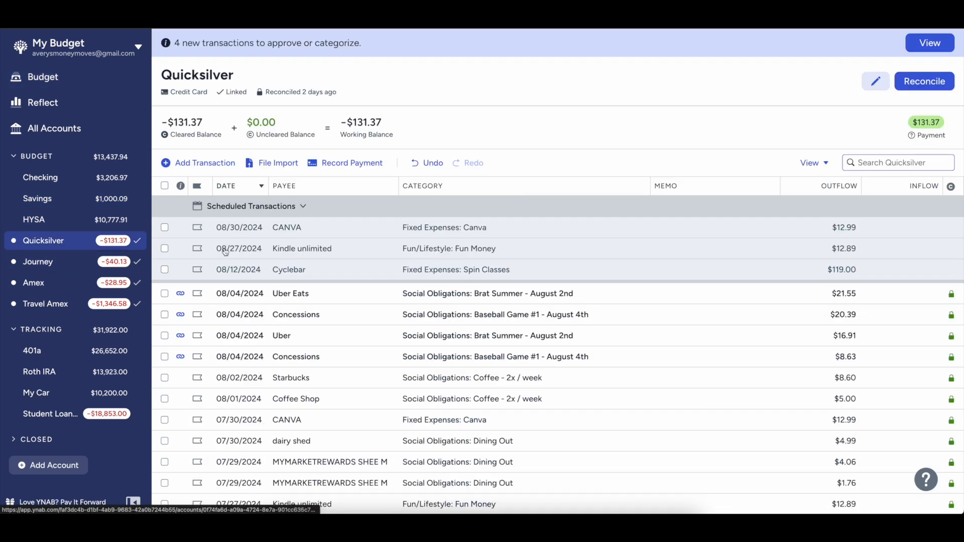
pyautogui.click(187, 298)
pyautogui.click(182, 294)
pyautogui.click(190, 384)
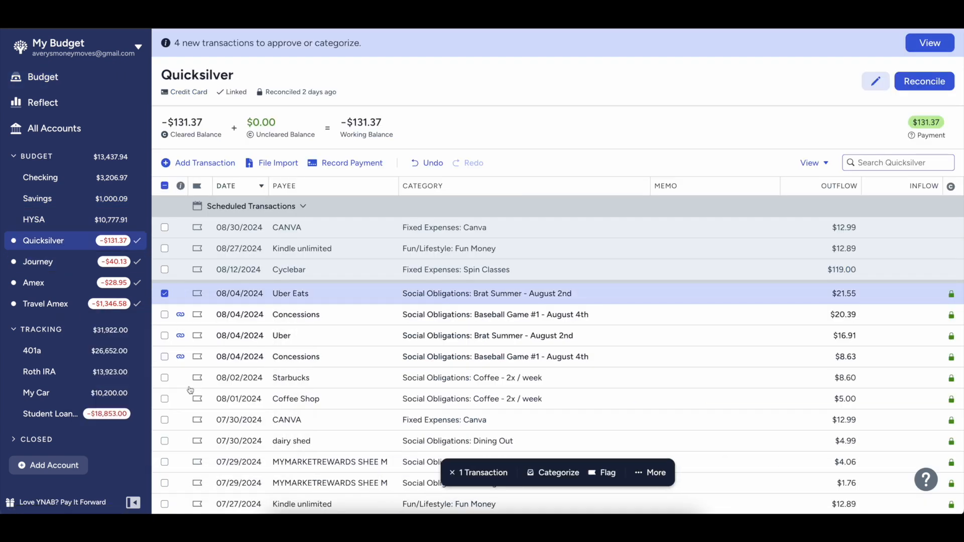
pyautogui.click(164, 294)
# - Approve the remaining matched Quicksilver transactions dated 08/04/2024: both Concessions entries and the Uber entry
pyautogui.click(181, 315)
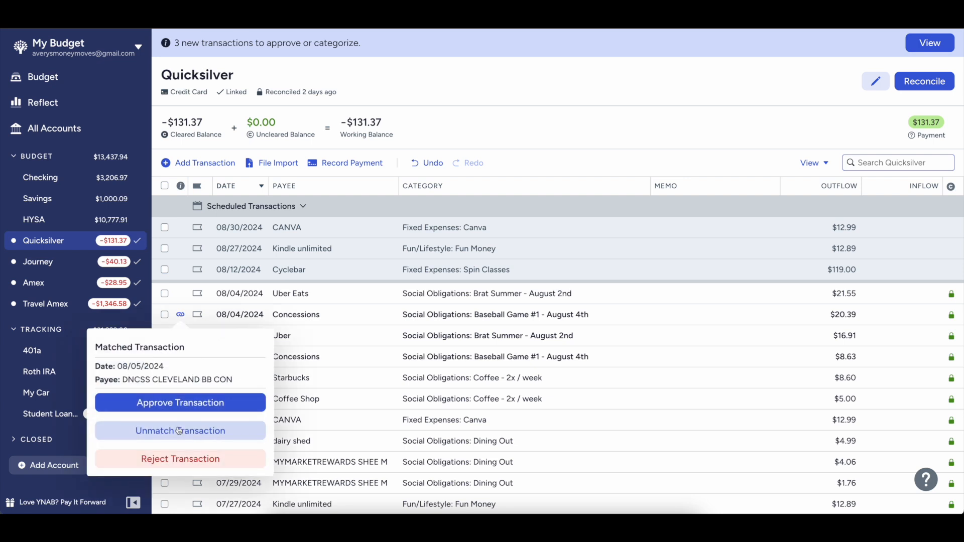
pyautogui.click(181, 405)
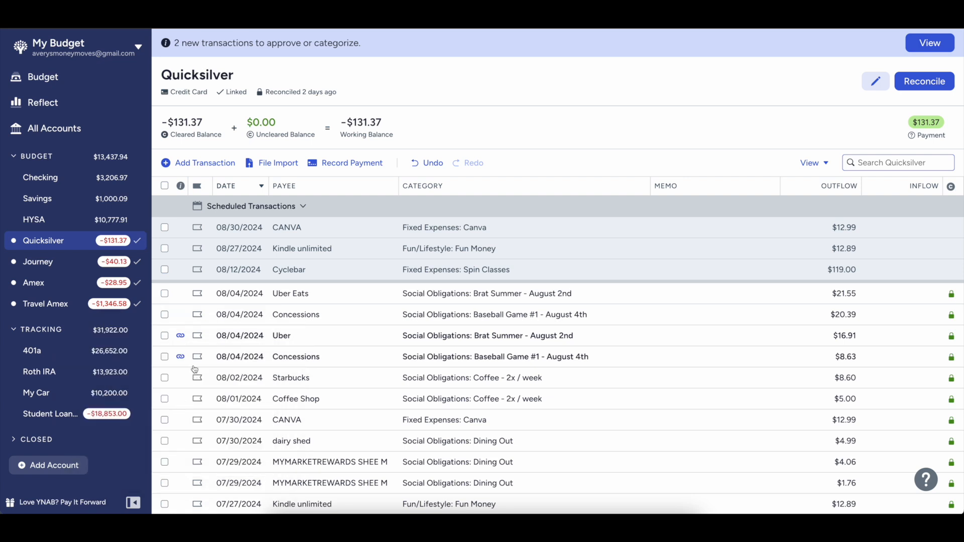
pyautogui.click(180, 336)
pyautogui.click(173, 425)
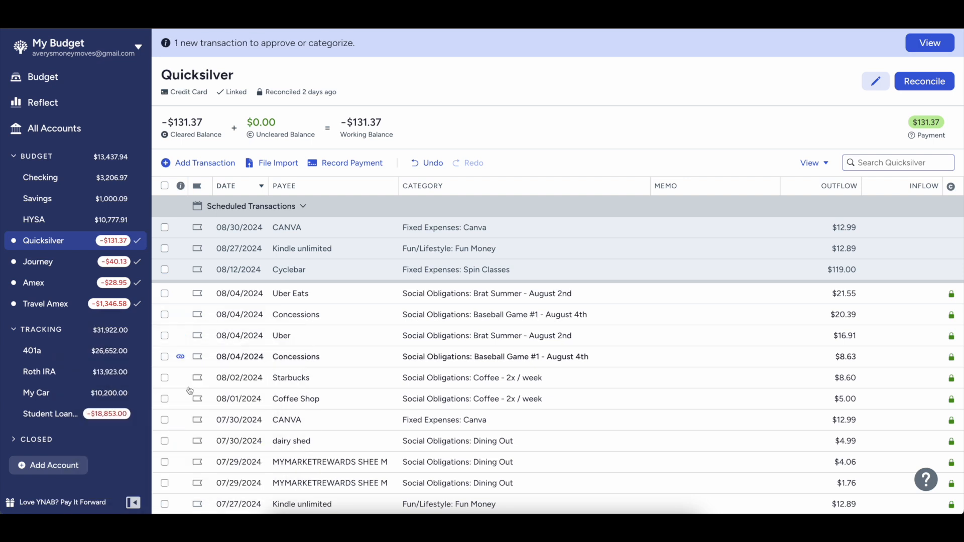
pyautogui.click(181, 357)
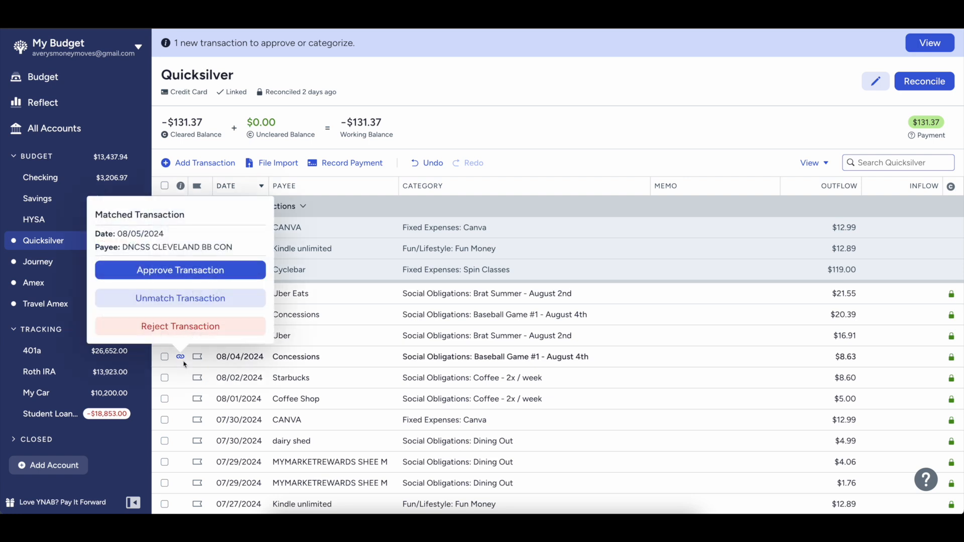
pyautogui.click(214, 270)
# - Show all transactions in the Journey account and approve the matched Diner transaction
pyautogui.click(38, 261)
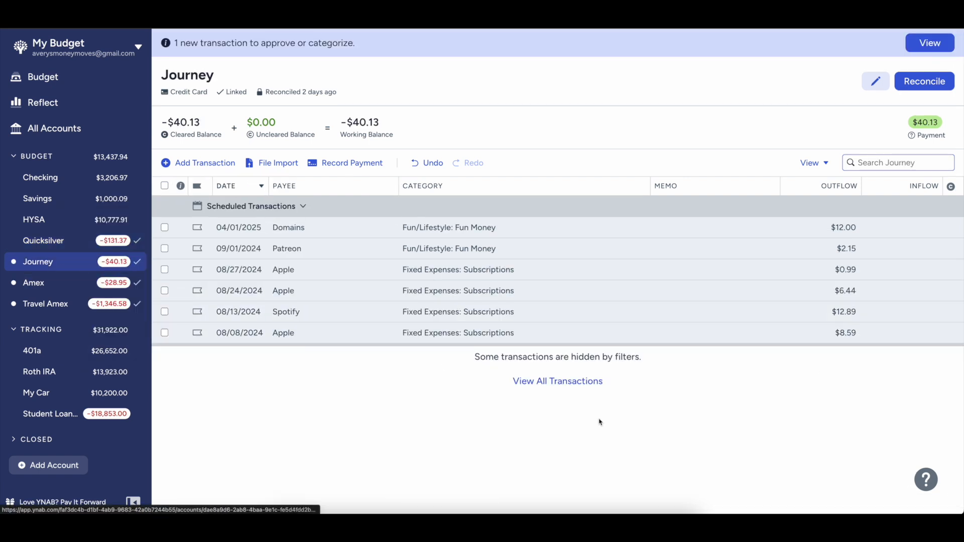
pyautogui.click(578, 383)
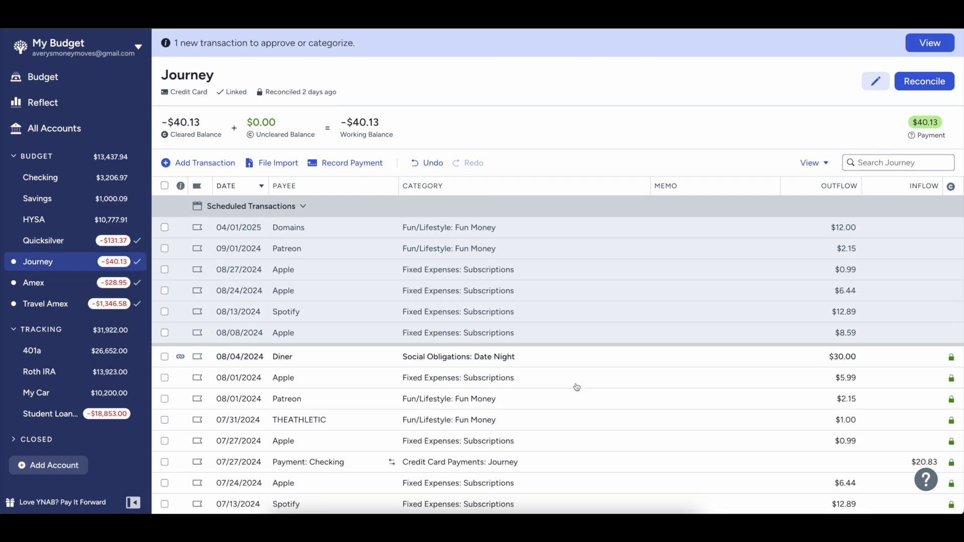
pyautogui.click(180, 356)
pyautogui.click(208, 269)
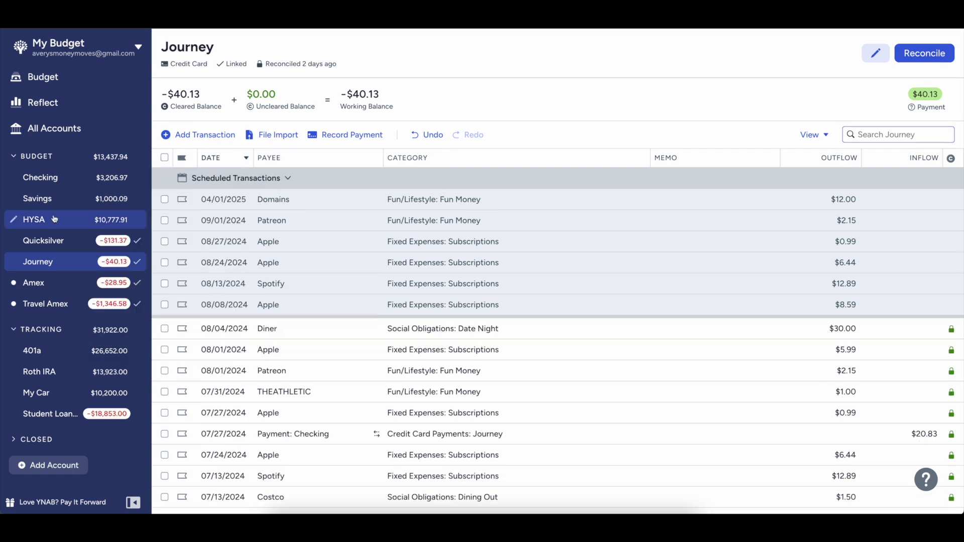
# - Approve the three matched Amex transactions dated 08/05/2024: two from Kroger and one from Taco Bell
pyautogui.click(29, 284)
pyautogui.click(181, 207)
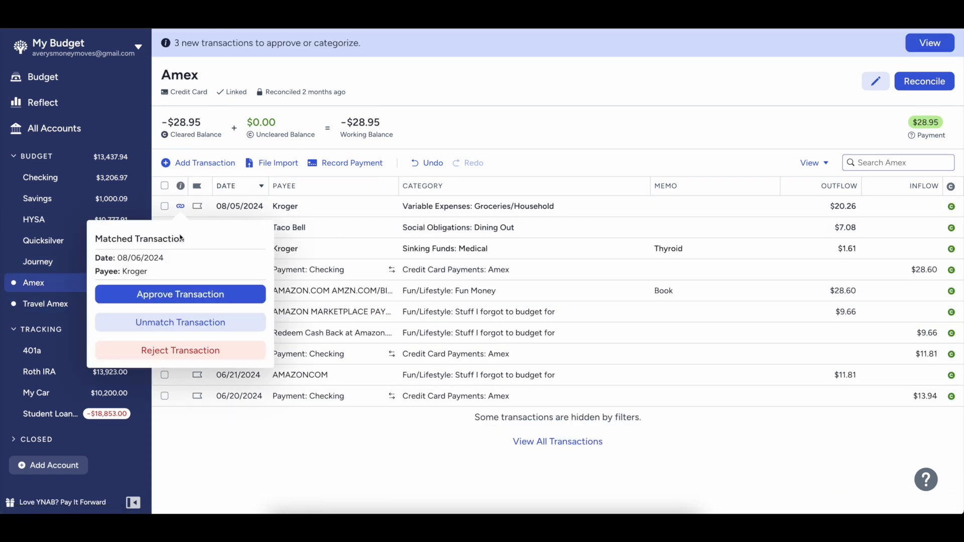
pyautogui.click(206, 293)
pyautogui.click(181, 228)
pyautogui.click(180, 316)
pyautogui.click(180, 248)
pyautogui.click(178, 337)
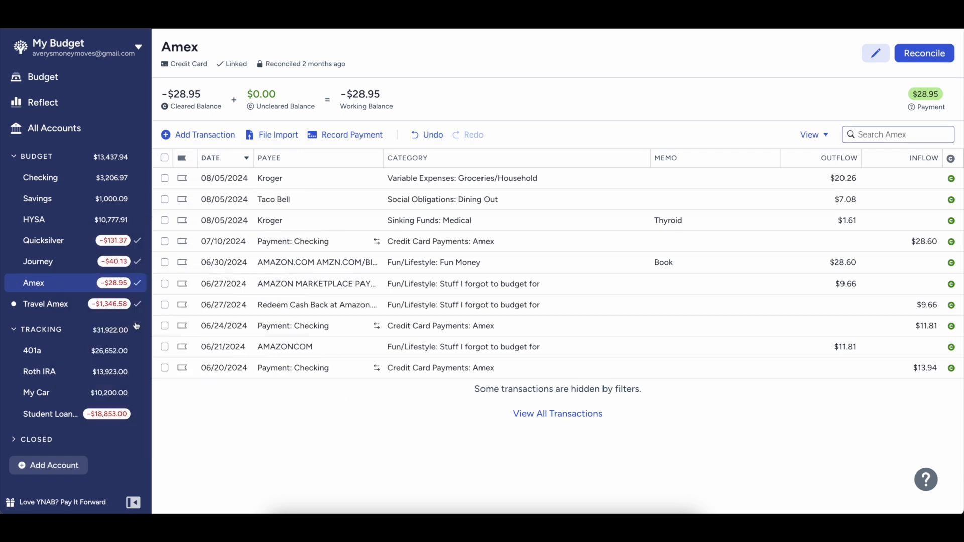
# - Categorize the pending TASTY DAWG transaction in Travel Amex as Social Obligations: Dining Out and enter it
pyautogui.click(64, 304)
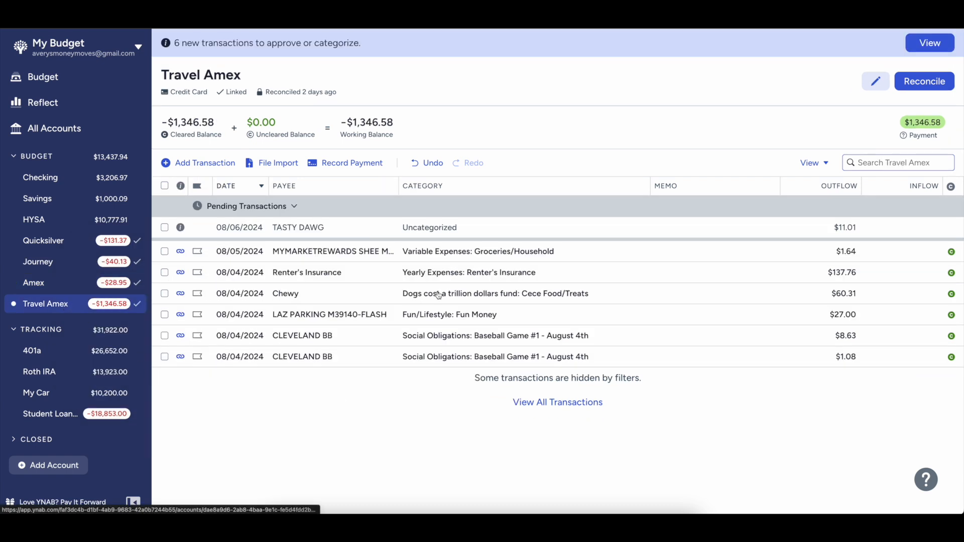
pyautogui.click(424, 223)
pyautogui.click(424, 224)
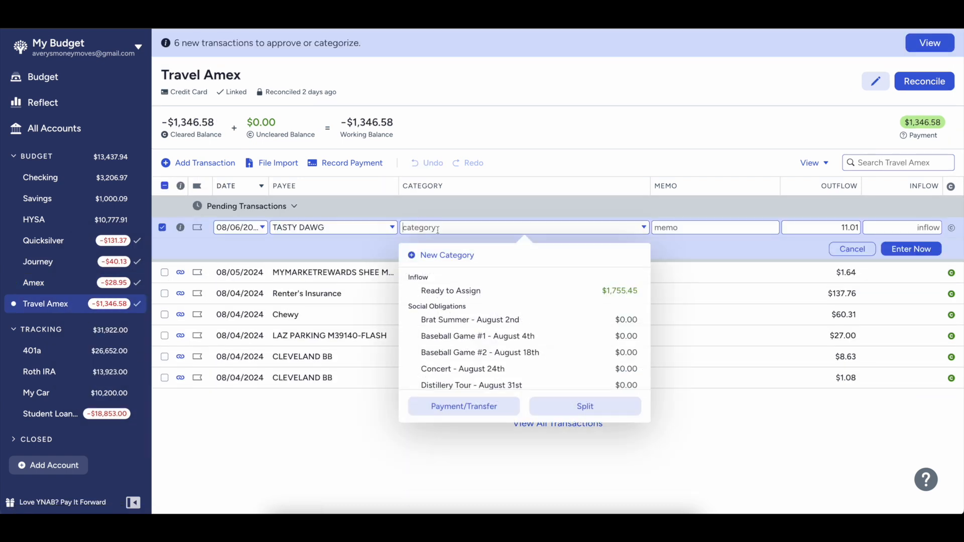
pyautogui.write('dinin')
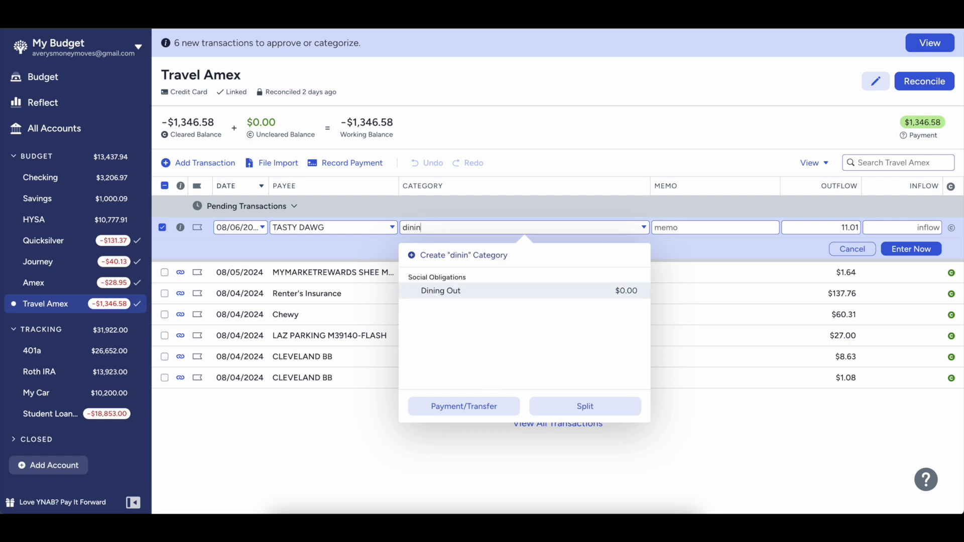
pyautogui.press('Return')
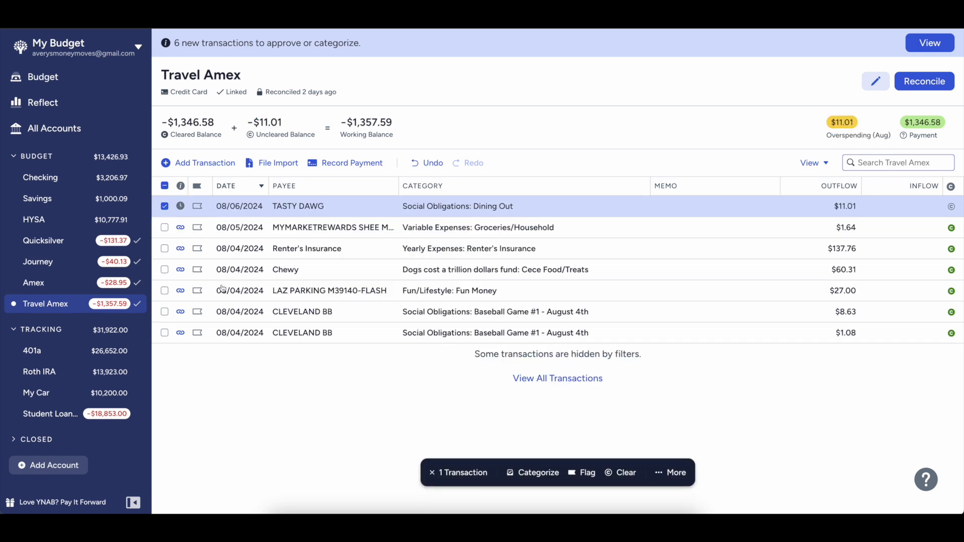
# - Deselect TASTY DAWG and approve the matched Travel Amex transactions for MYMARKETREWARDS and Renter's Insurance
pyautogui.click(164, 207)
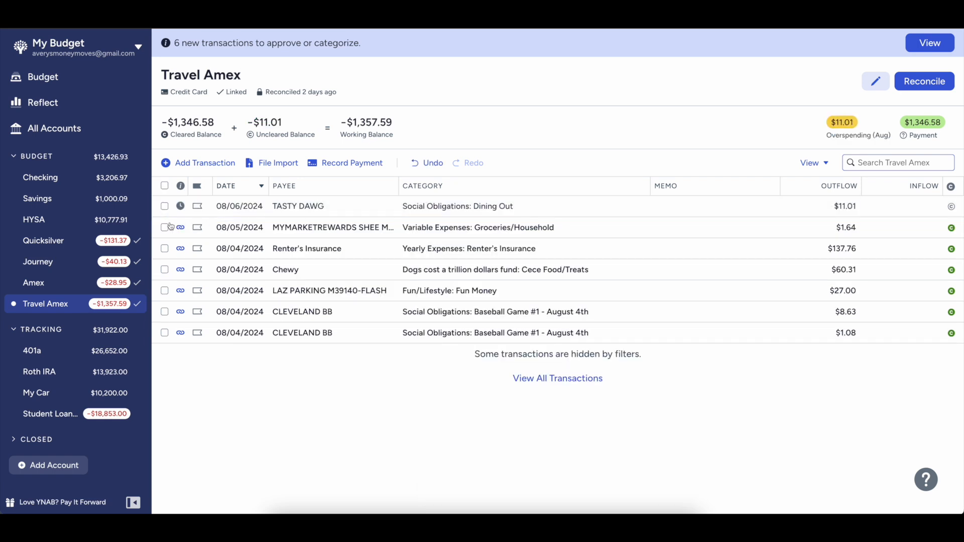
pyautogui.click(181, 229)
pyautogui.click(180, 317)
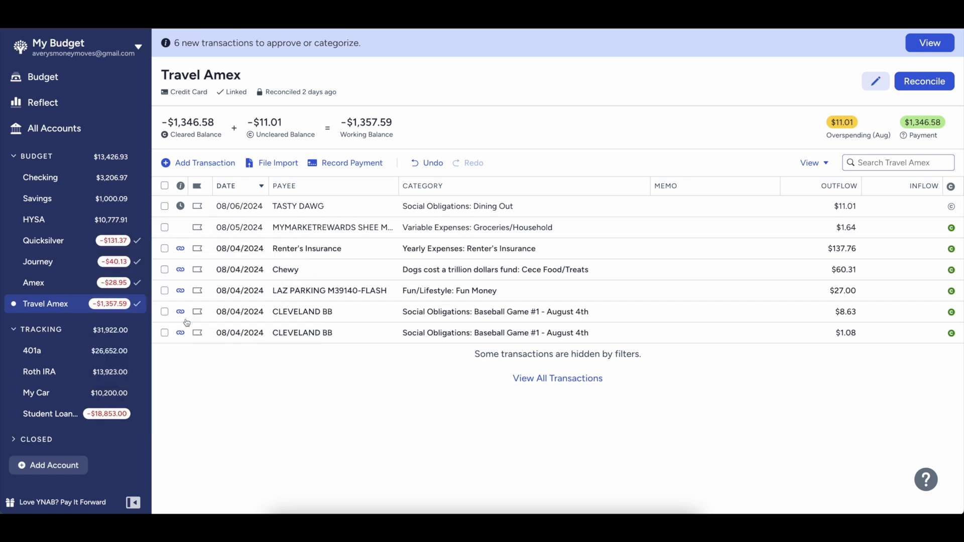
pyautogui.click(181, 249)
pyautogui.click(243, 338)
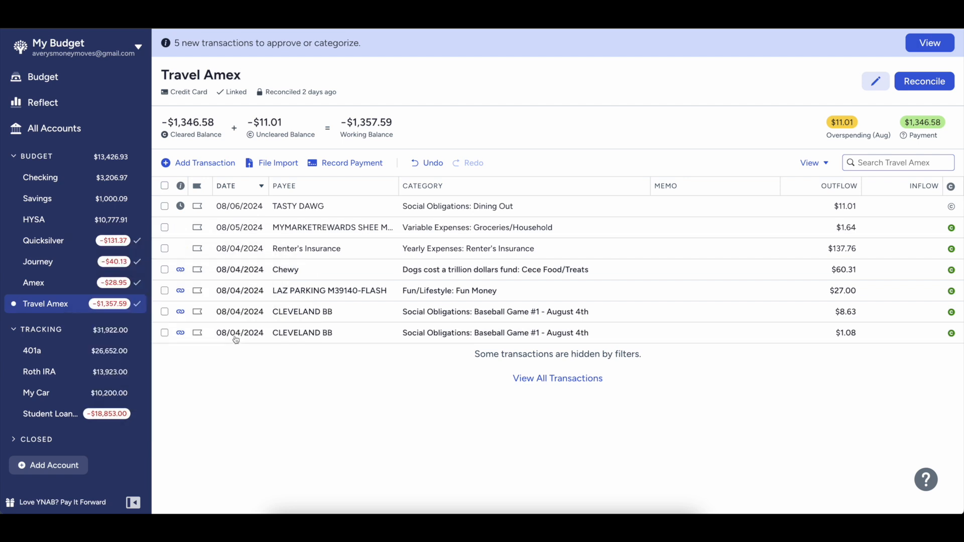
# - Approve the matched Chewy and LAZ PARKING transactions dated 08/04/2024 in Travel Amex
pyautogui.click(181, 270)
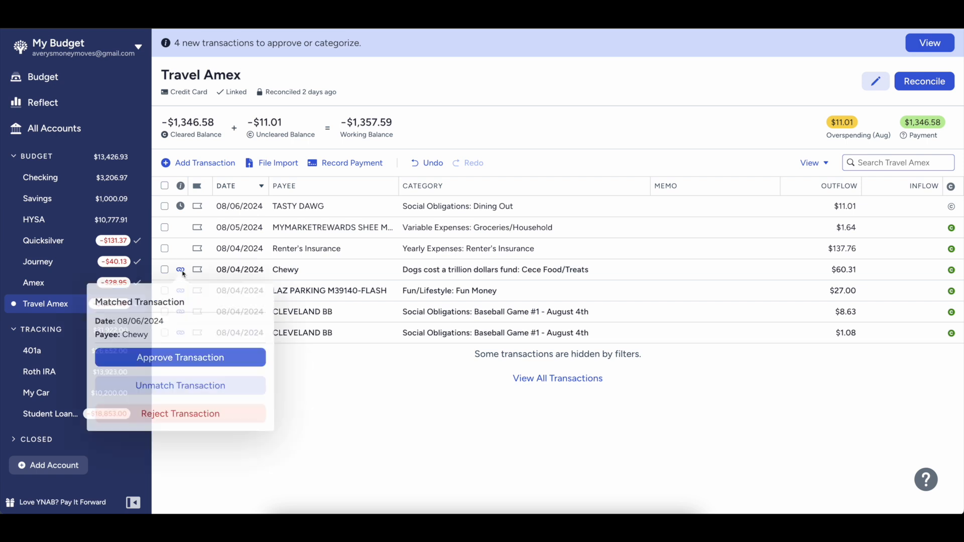
pyautogui.click(177, 358)
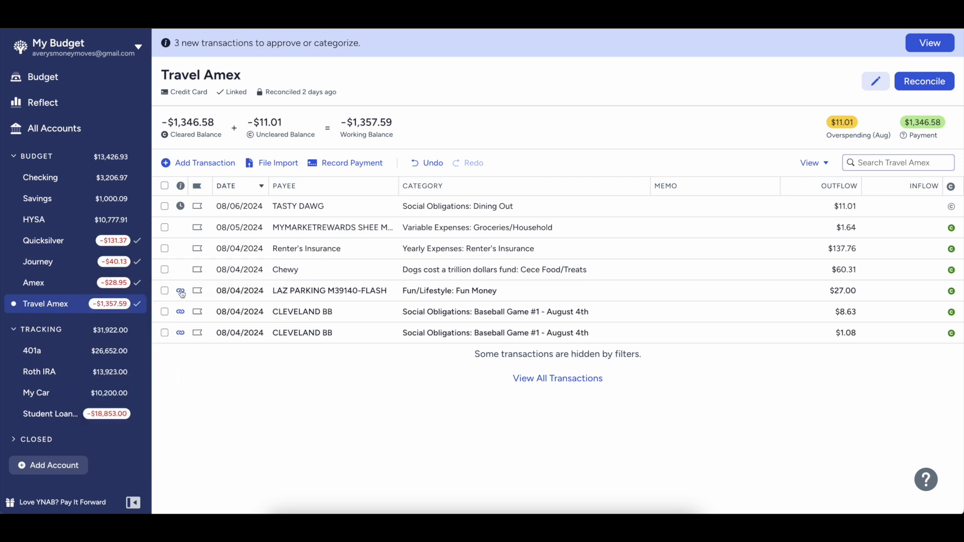
pyautogui.click(181, 291)
pyautogui.click(171, 371)
# - Approve both matched CLEVELAND BB transactions dated 08/04/2024 and clear the row selection
pyautogui.click(178, 318)
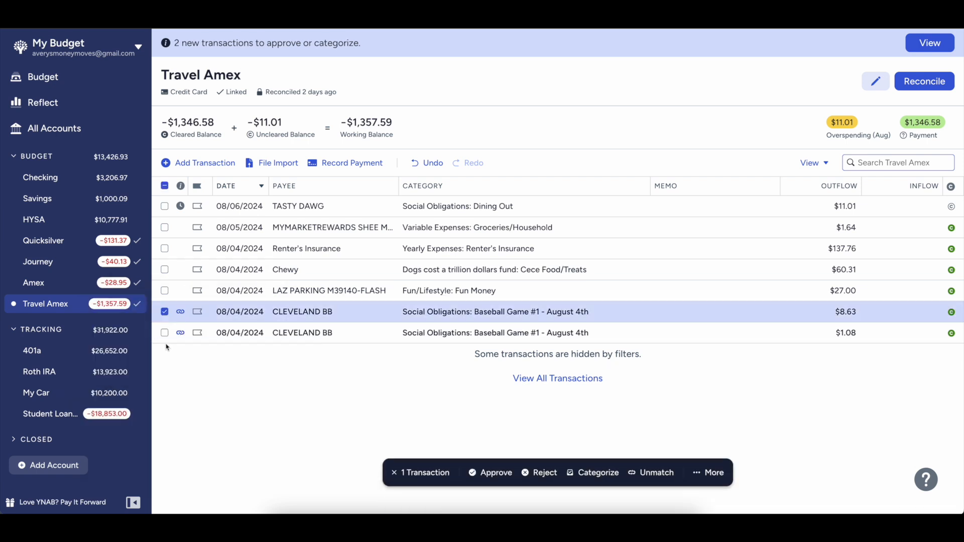
pyautogui.click(179, 316)
pyautogui.click(169, 400)
pyautogui.click(181, 334)
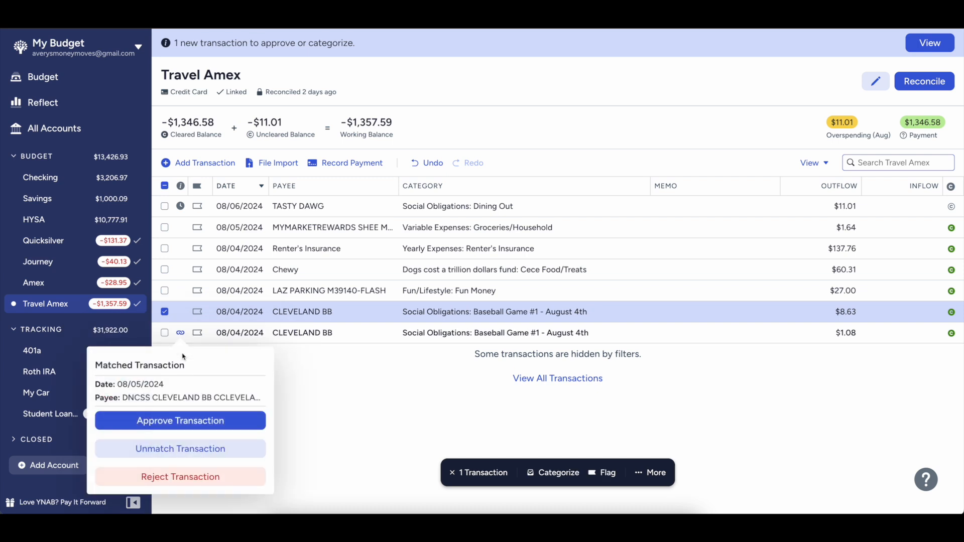
pyautogui.click(172, 420)
pyautogui.click(165, 158)
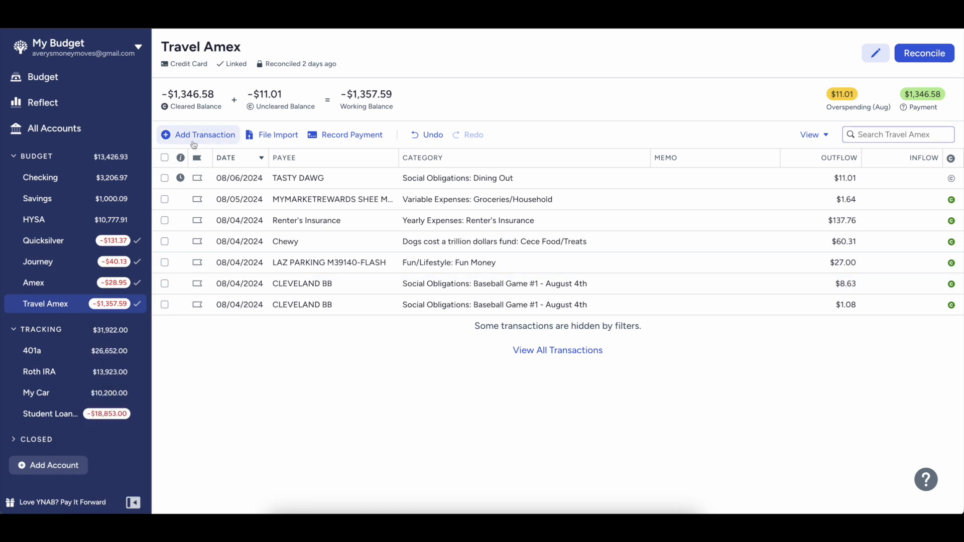
# - Add a Travel Amex transaction dated 08/07/2024 for Subway under Social Obligations: Dining Out with a $7.99 outflow
pyautogui.click(194, 138)
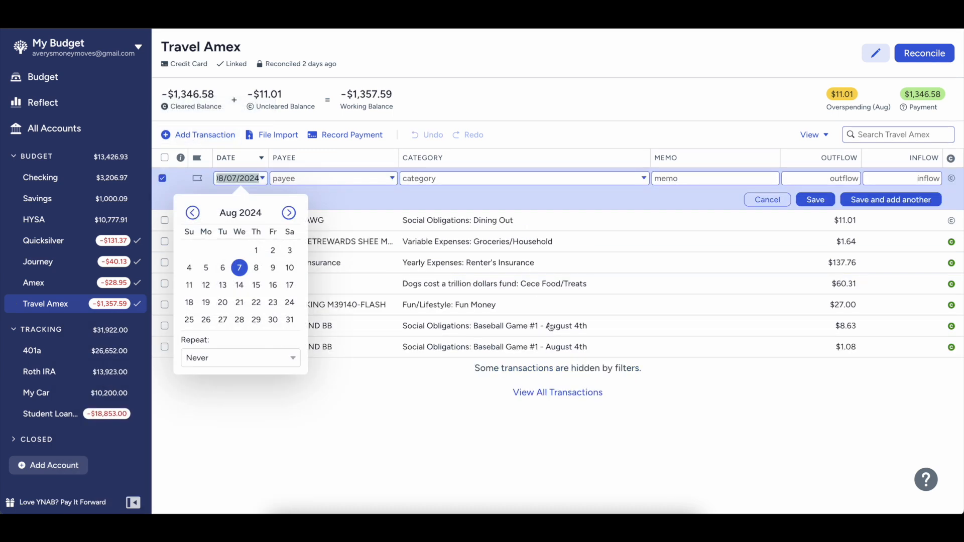
pyautogui.click(345, 182)
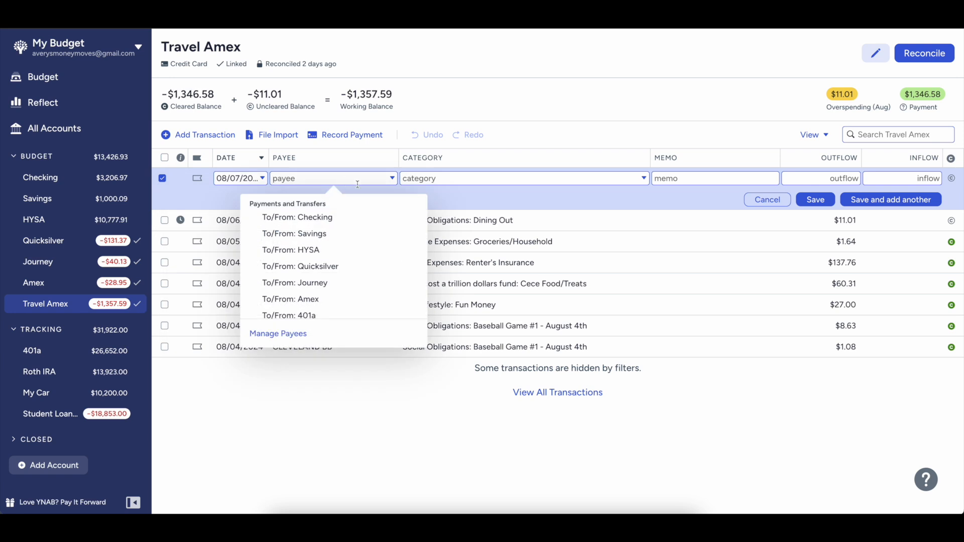
pyautogui.write('subway')
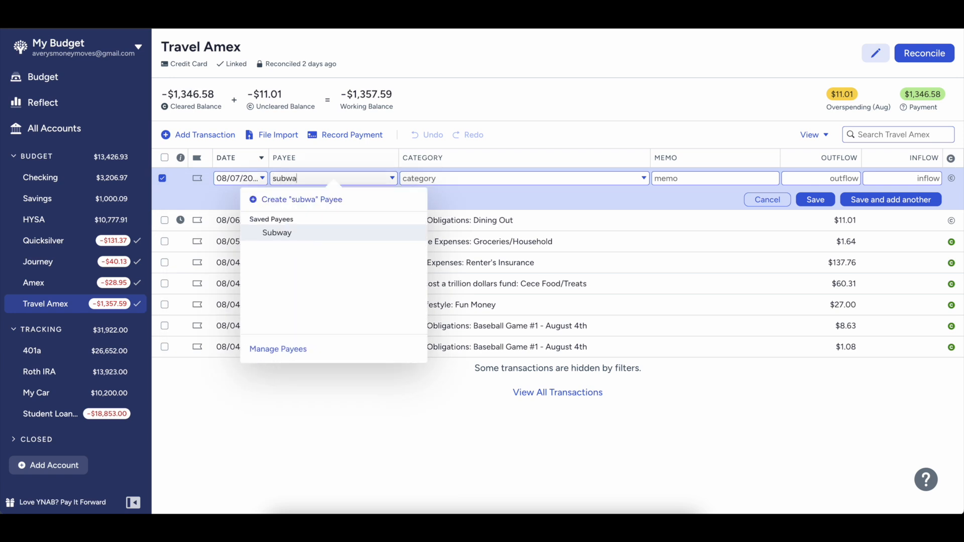
pyautogui.press('Return')
pyautogui.press('Tab')
pyautogui.press('Tab')
pyautogui.write('7.99')
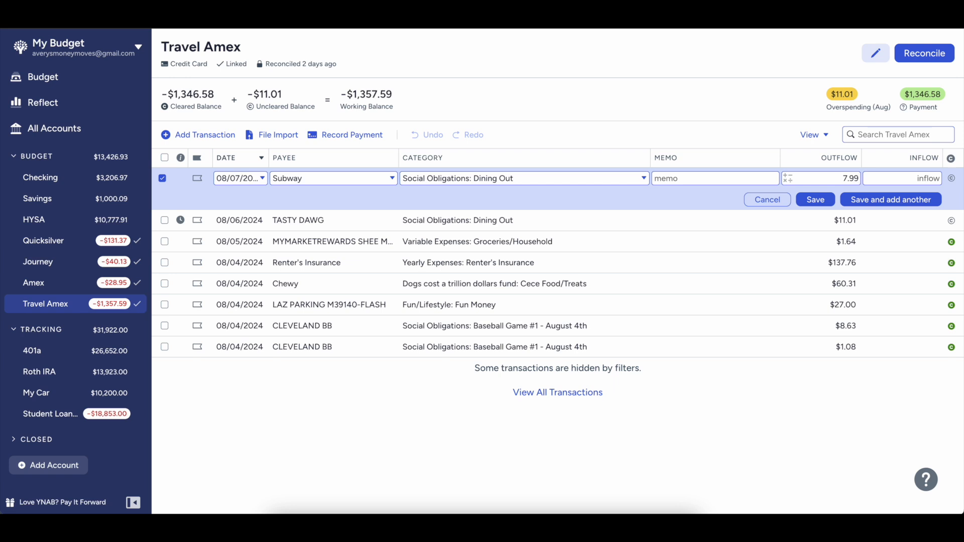
pyautogui.press('Return')
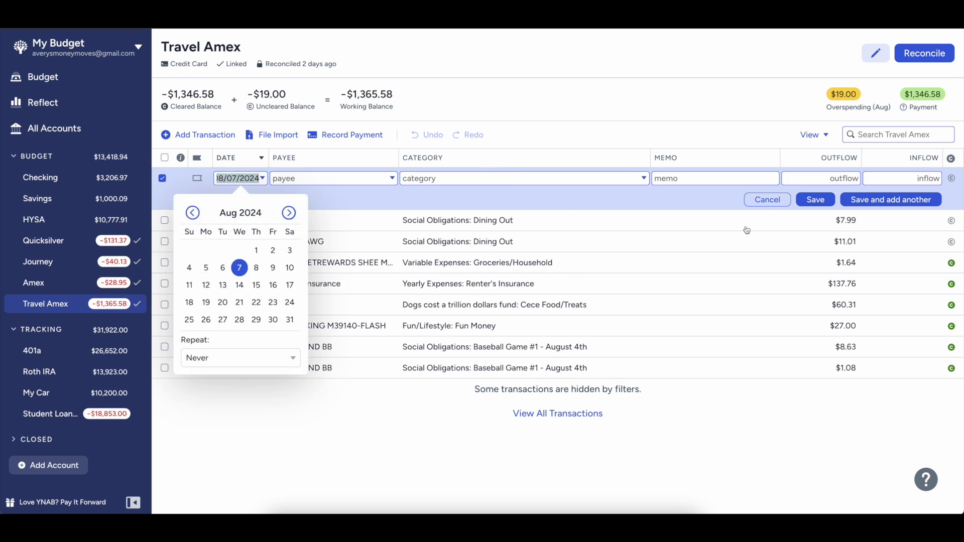
pyautogui.click(766, 200)
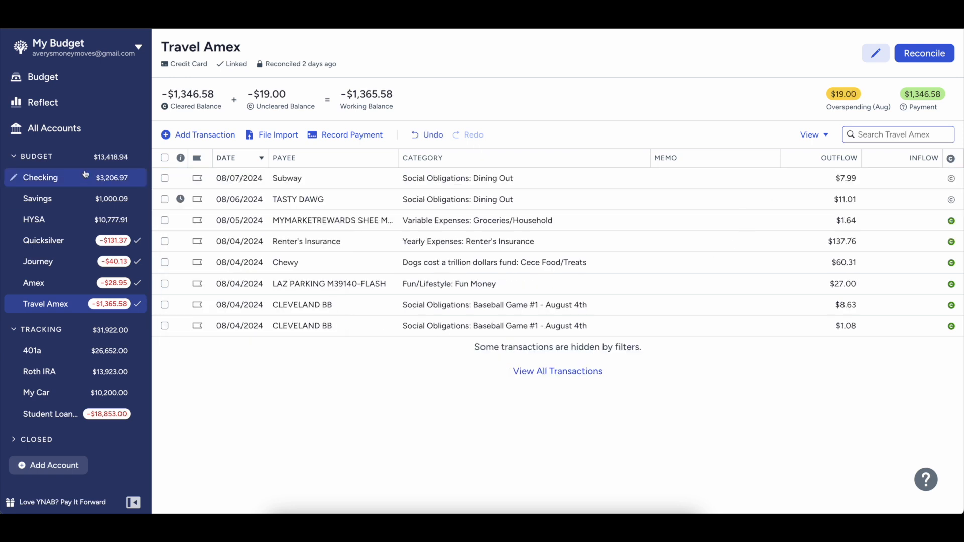
# - Filter the August 2024 budget to overspent categories and cover the Dining Out overspending from the category matching "fun"
pyautogui.click(136, 177)
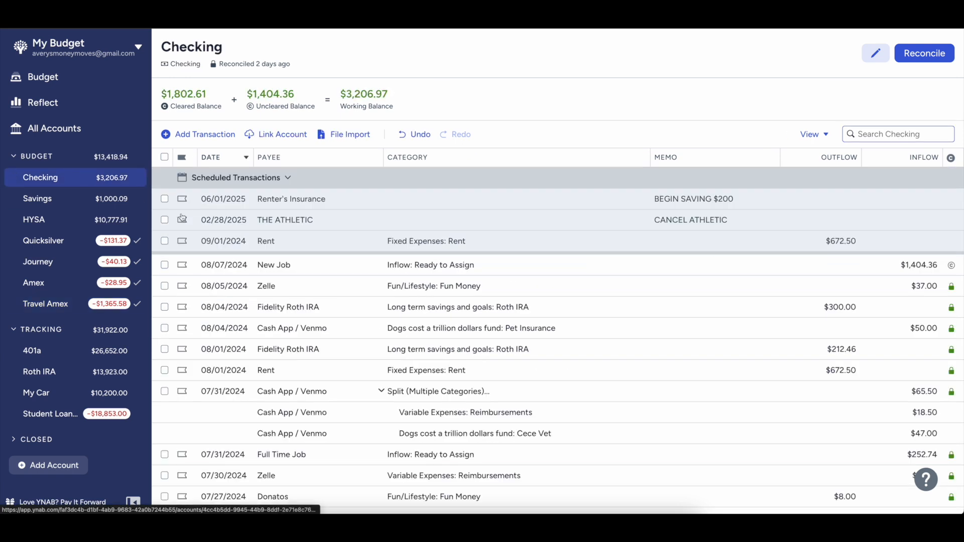
pyautogui.click(51, 84)
pyautogui.click(221, 88)
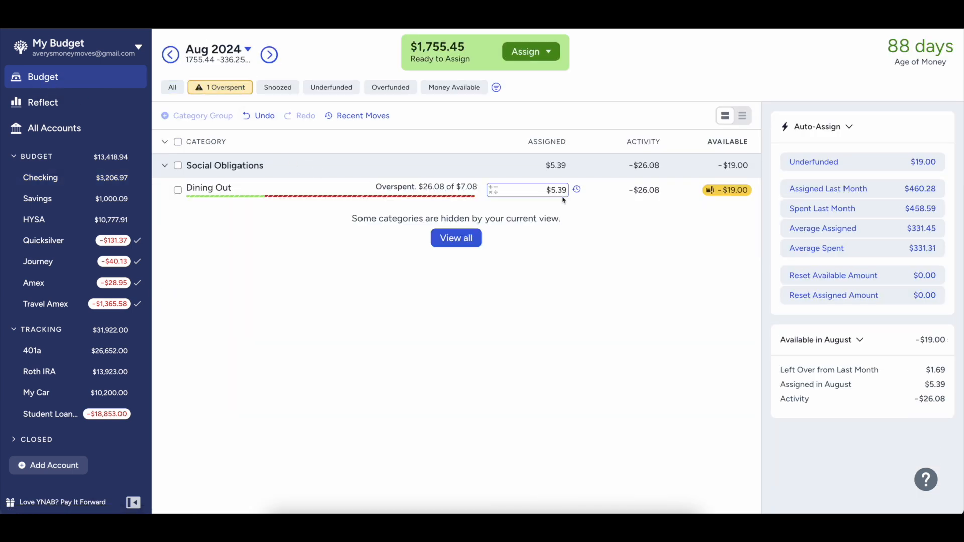
pyautogui.click(729, 189)
pyautogui.click(708, 232)
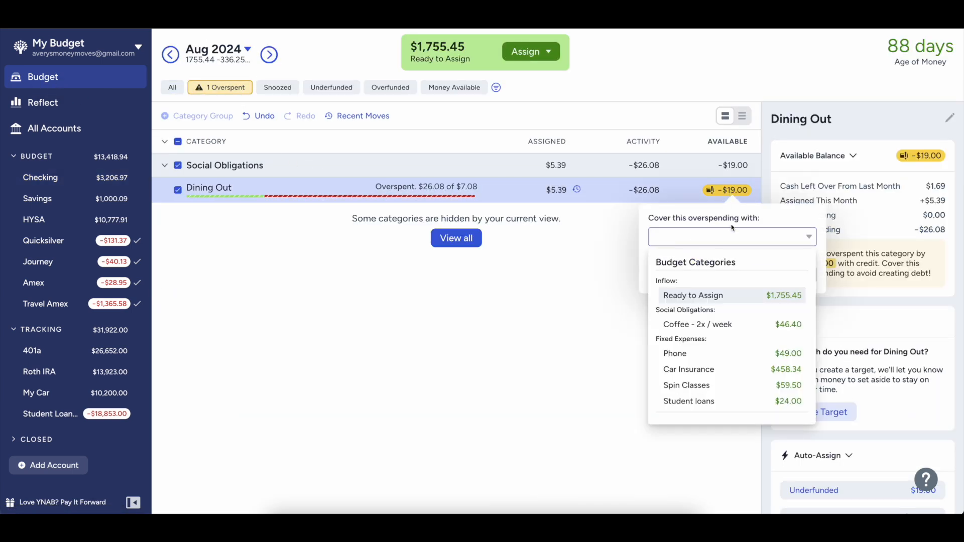
pyautogui.write('fun')
pyautogui.press('Return')
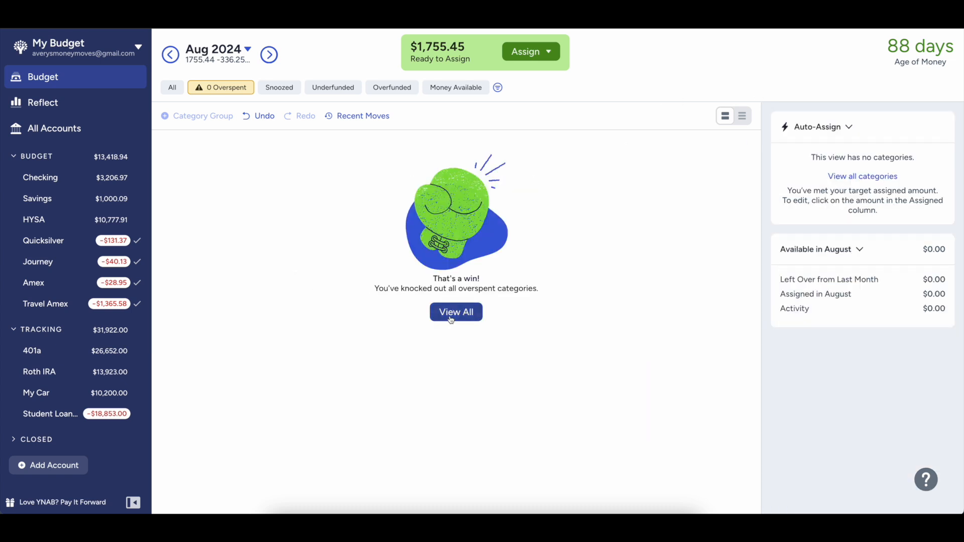
# - Show all August 2024 categories and review Dining Out, Baseball Game #2 - August 18th and Concert - August 24th
pyautogui.click(451, 316)
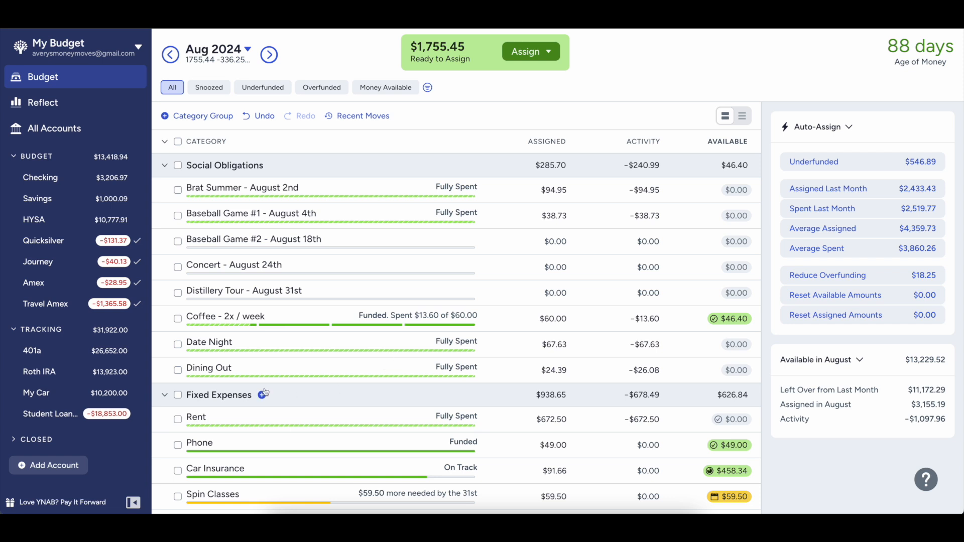
pyautogui.click(177, 370)
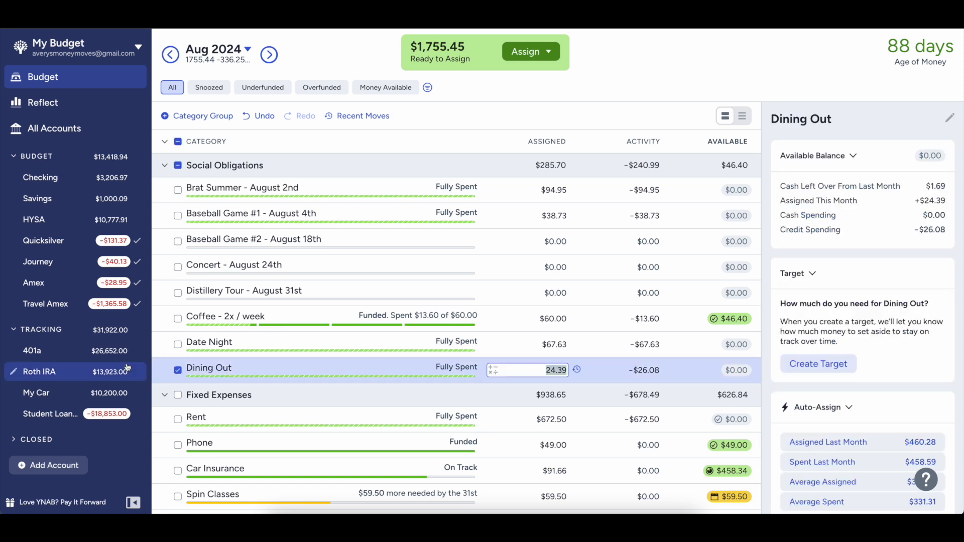
pyautogui.click(178, 372)
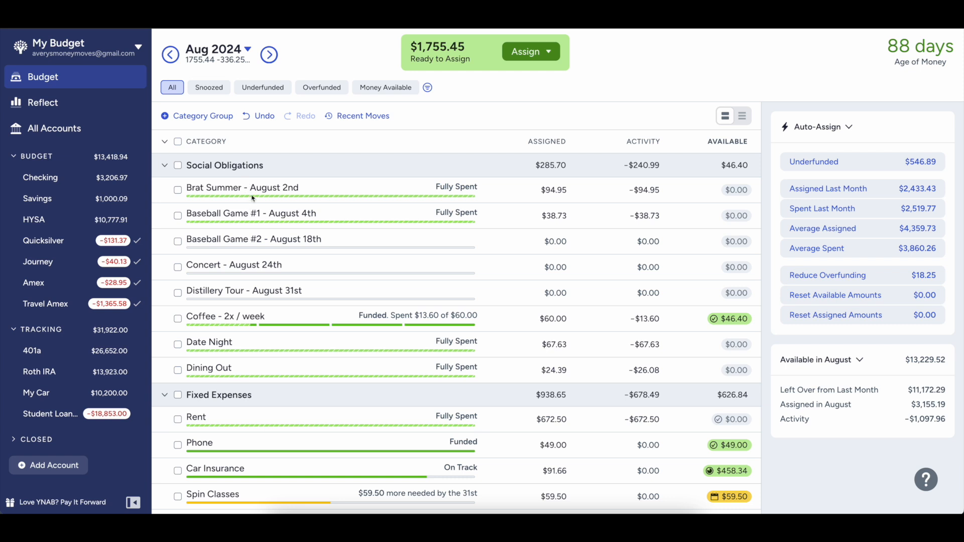
pyautogui.click(247, 239)
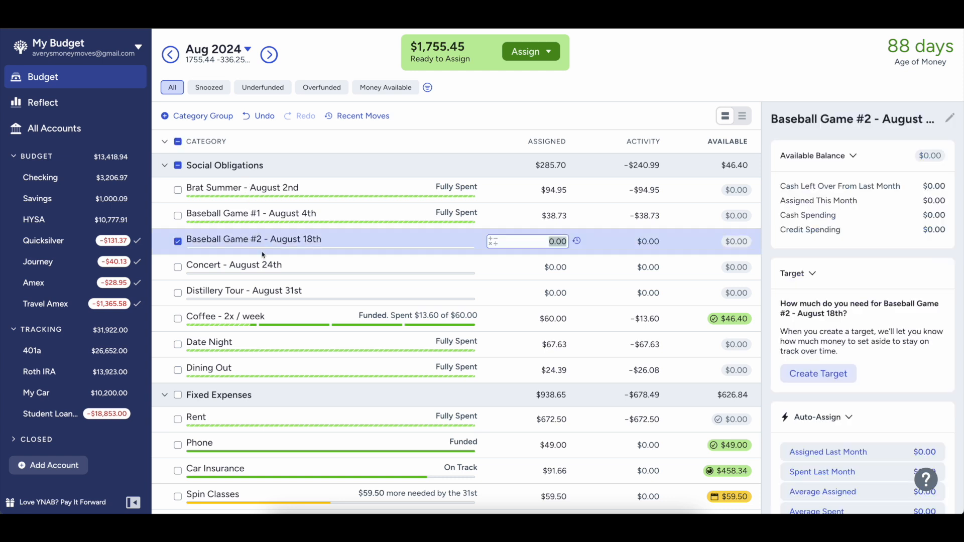
pyautogui.click(177, 243)
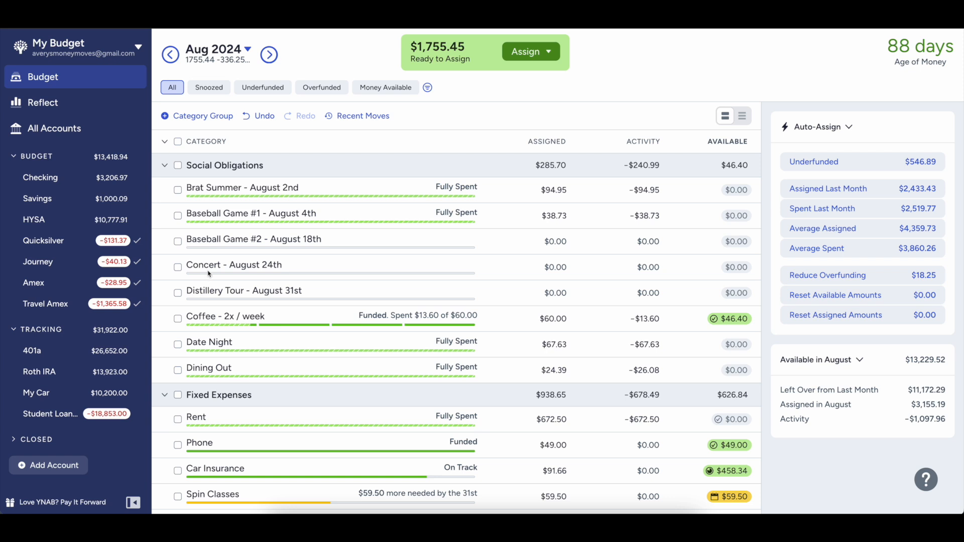
pyautogui.click(213, 274)
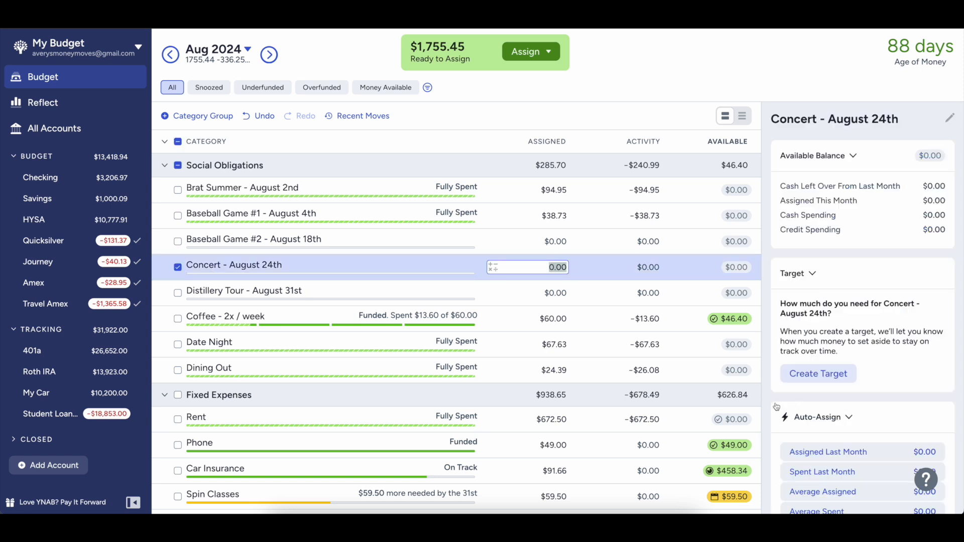
pyautogui.click(178, 268)
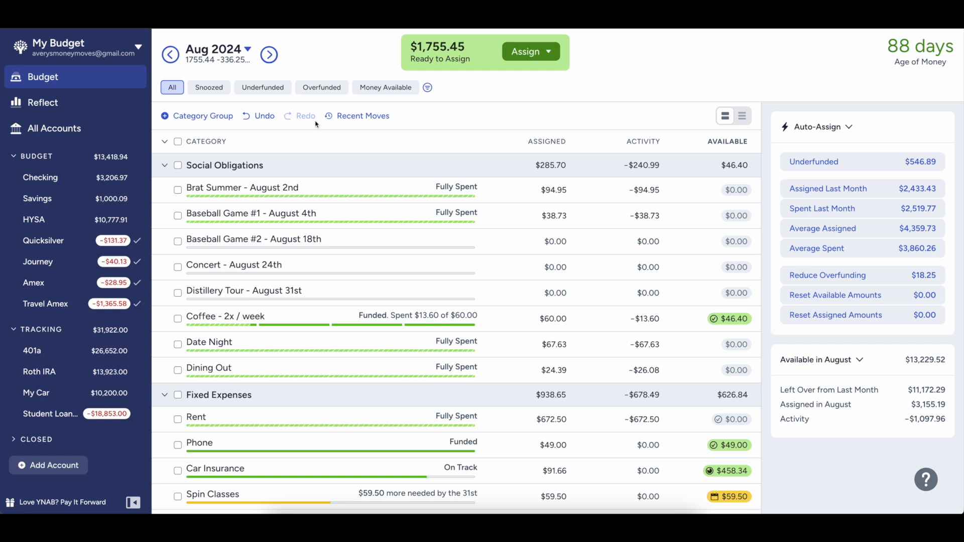
# - Change the starting amount in the August 2024 budget note to 1755.45 and save the note
pyautogui.click(232, 64)
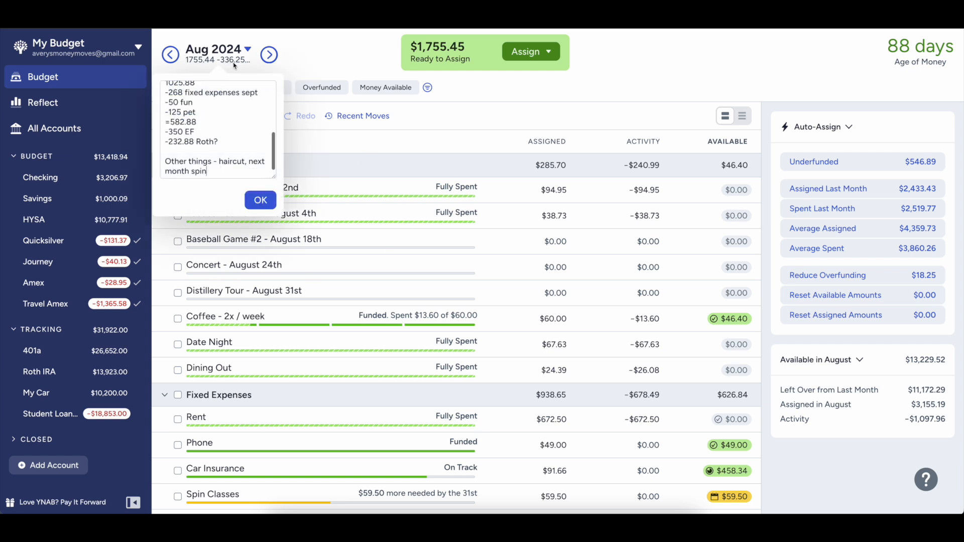
pyautogui.scroll(5, 219, 126)
pyautogui.click(195, 88)
pyautogui.press('BackSpace')
pyautogui.write('55.45')
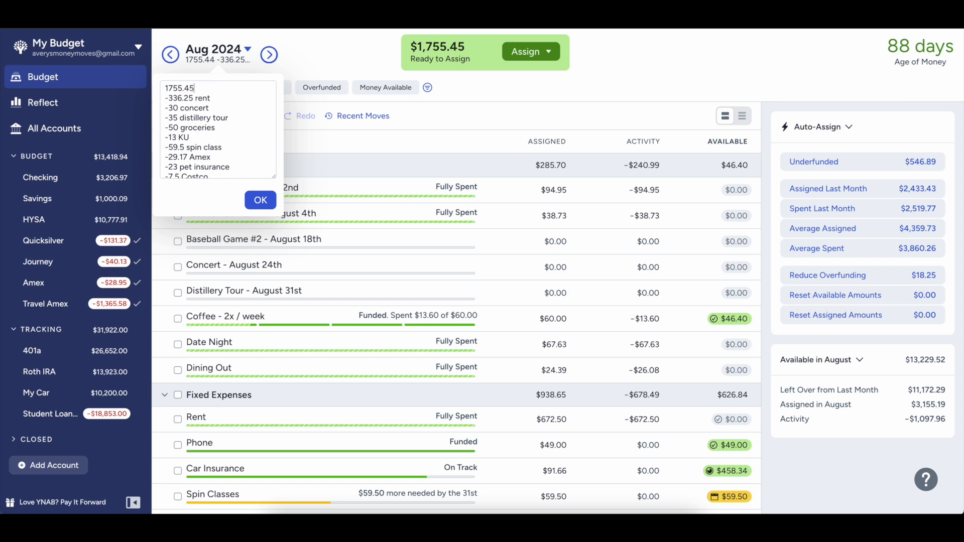
pyautogui.click(260, 200)
# - Assign half of the $672.50 rent (672.5/2) to Rent in the September 2024 budget
pyautogui.click(269, 55)
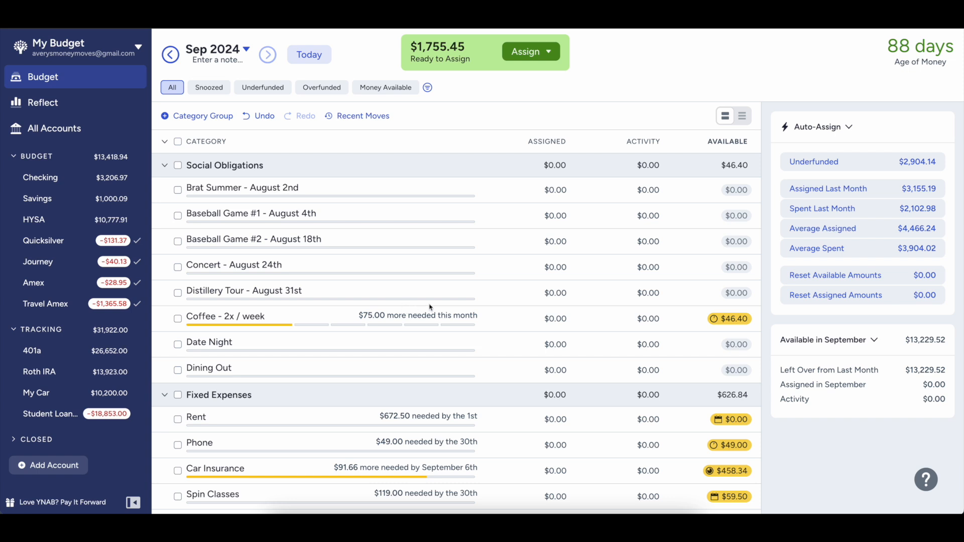
pyautogui.scroll(-1, 491, 321)
pyautogui.click(555, 402)
pyautogui.click(555, 402)
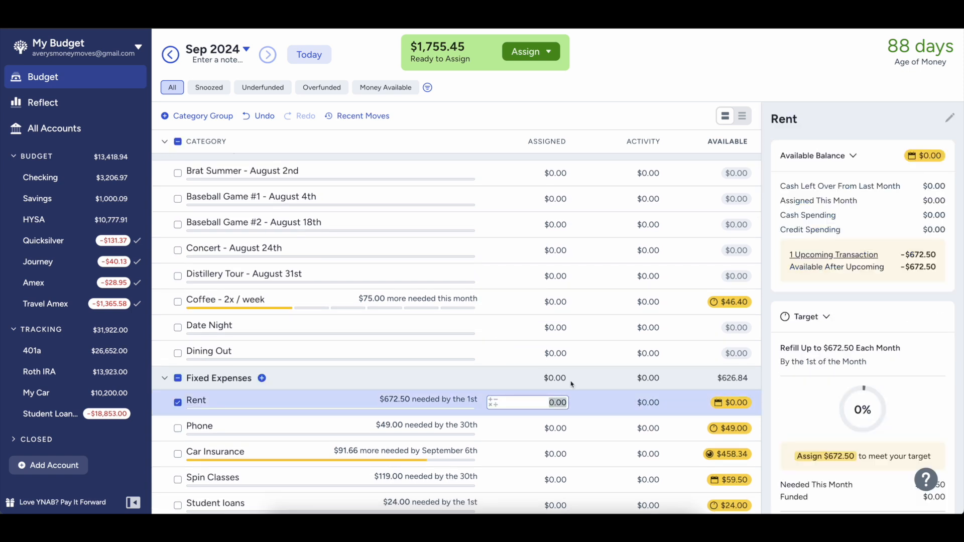
pyautogui.write('672.5/2')
pyautogui.press('Return')
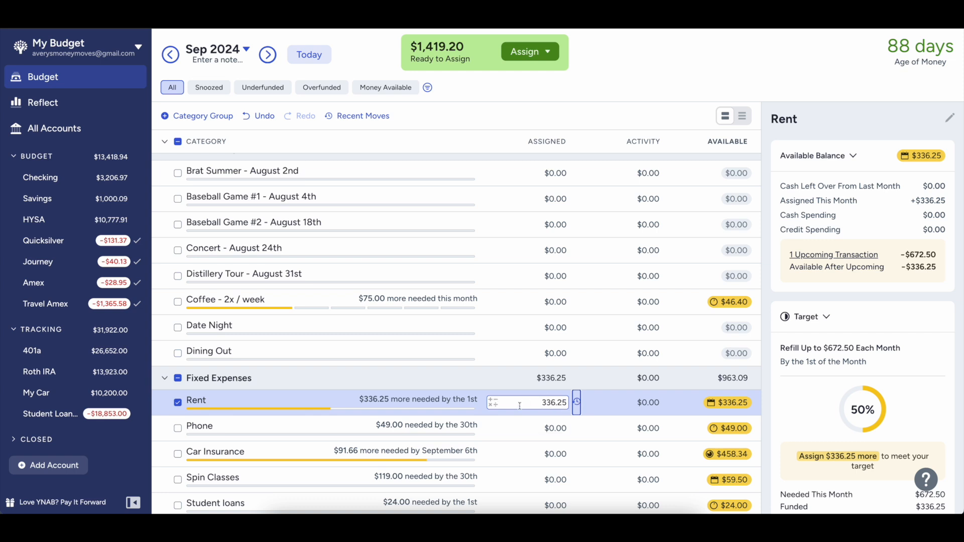
# - Assign $49.00 to Phone in the September 2024 budget
pyautogui.click(178, 403)
pyautogui.click(563, 429)
pyautogui.write('49')
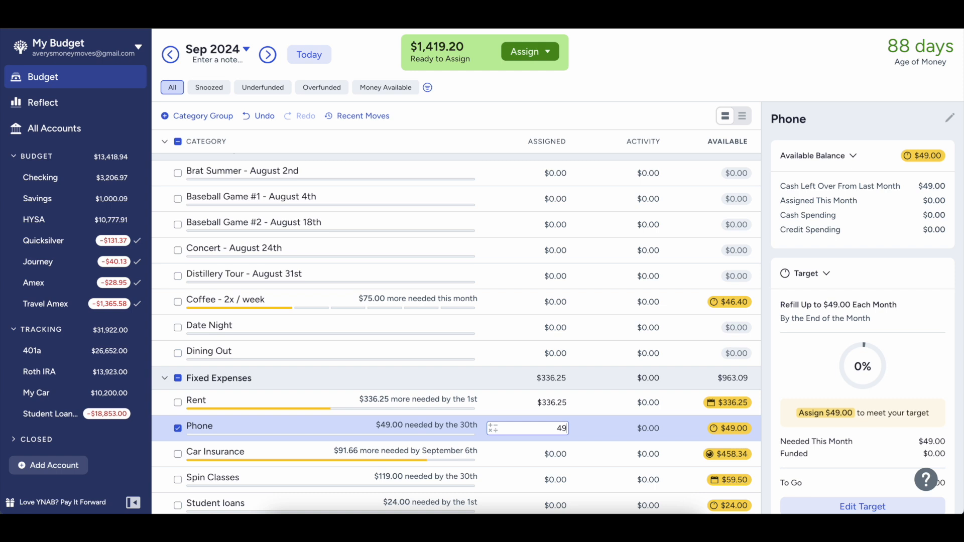
pyautogui.press('Return')
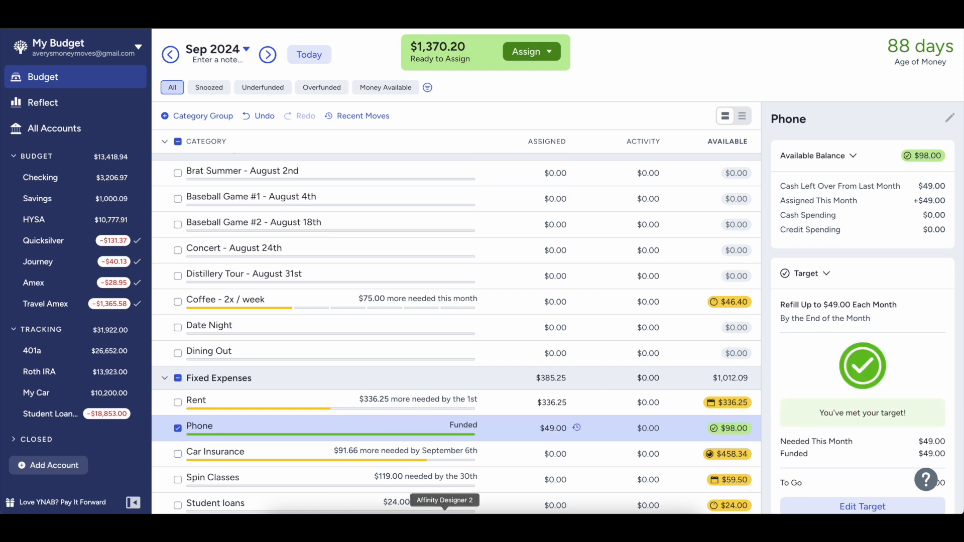
# - Assign $91.66 to Car Insurance in the September 2024 budget
pyautogui.click(558, 452)
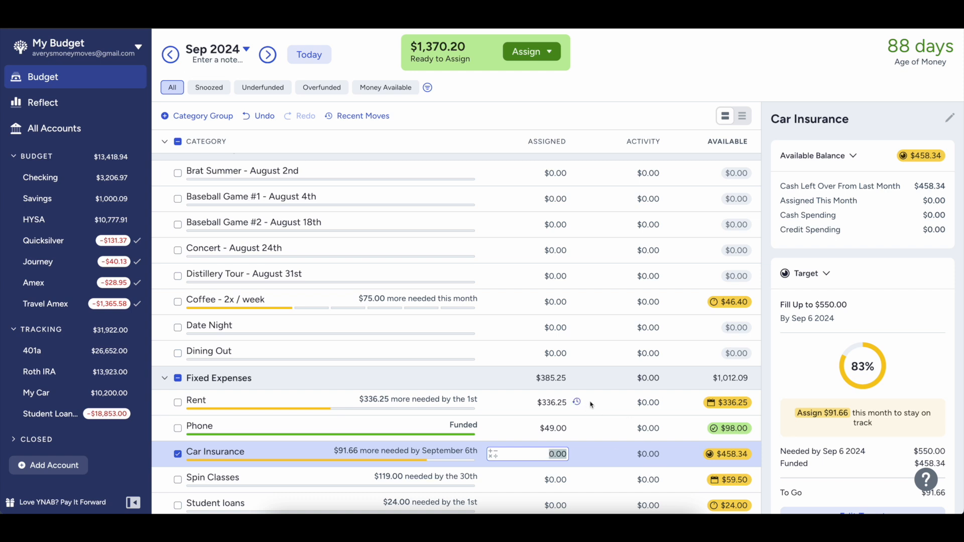
pyautogui.scroll(-2, 497, 488)
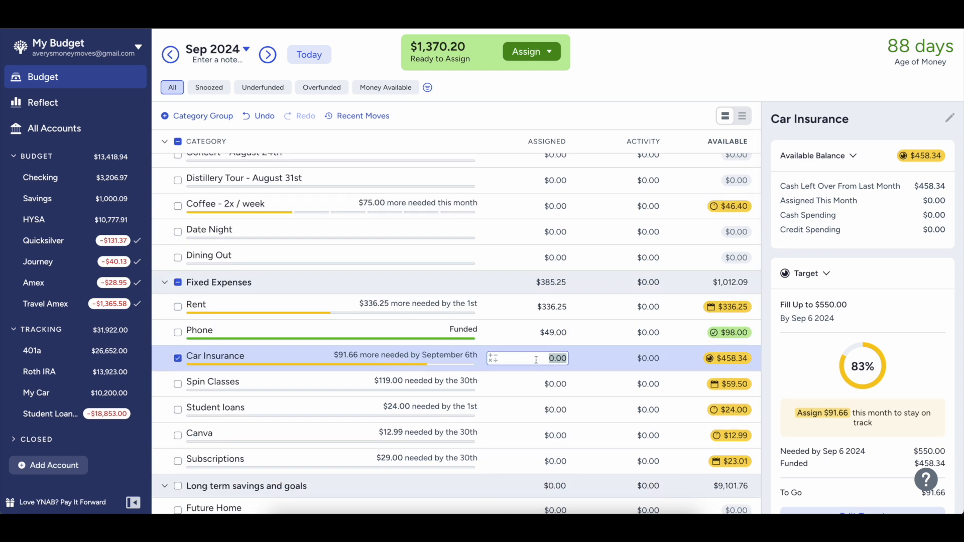
pyautogui.write('91.66')
pyautogui.press('Return')
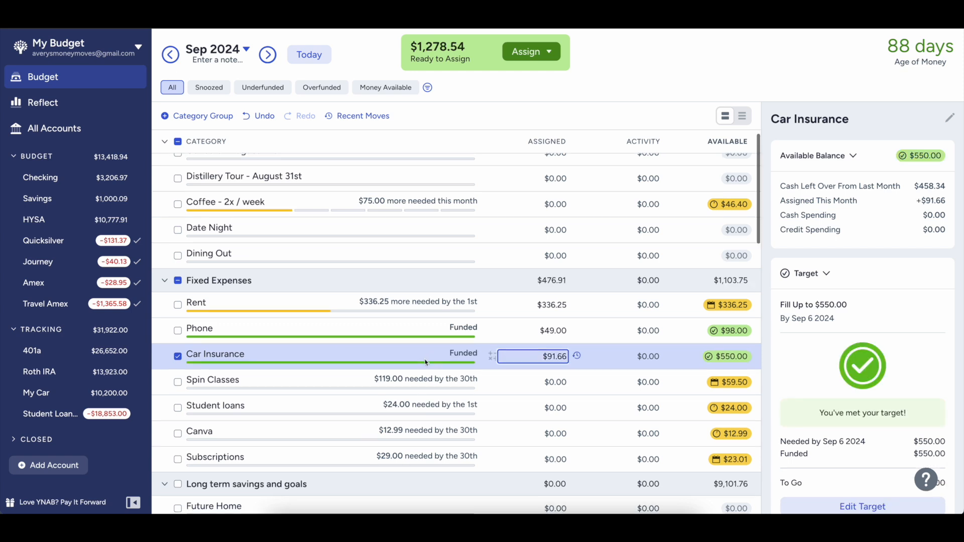
# - Assign $24.00 to Student loans in the September 2024 budget and deselect the category
pyautogui.click(544, 407)
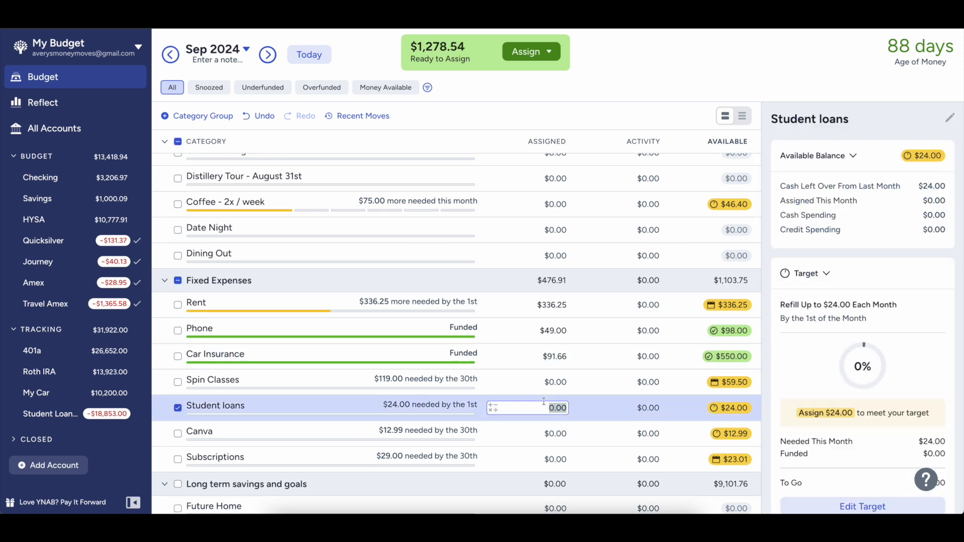
pyautogui.write('24')
pyautogui.press('Return')
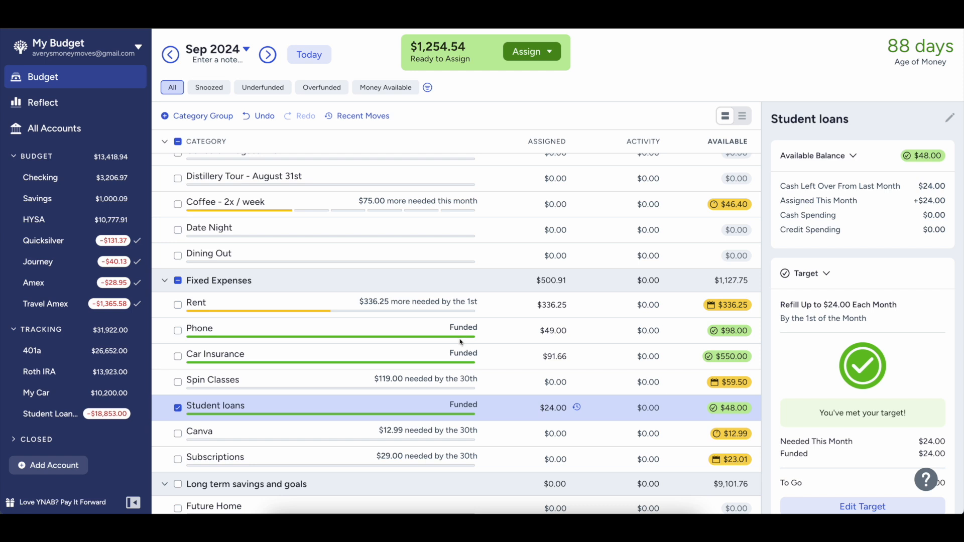
pyautogui.scroll(-1, 470, 391)
pyautogui.click(179, 395)
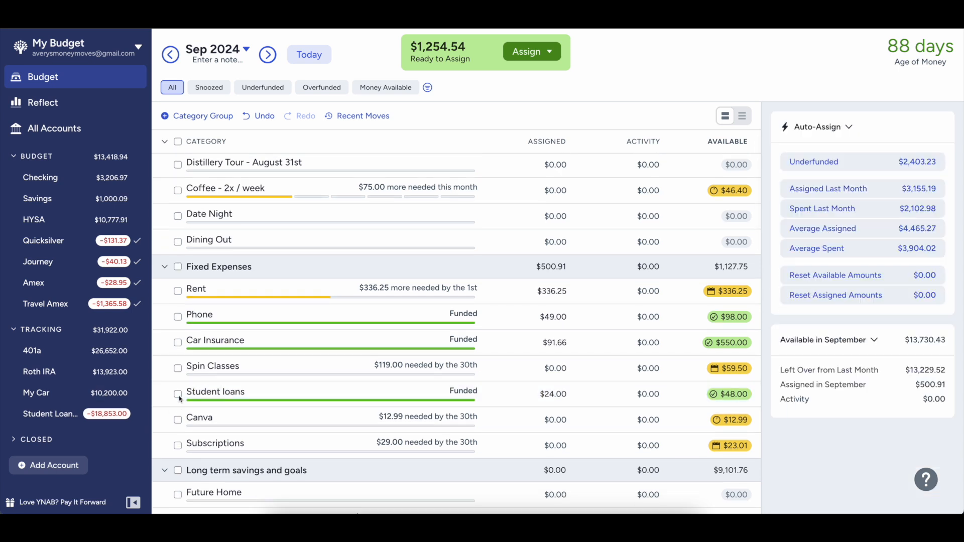
# - Read the August 2024 budget note to check the planned deductions and September fixed expenses, and close the note
pyautogui.click(170, 54)
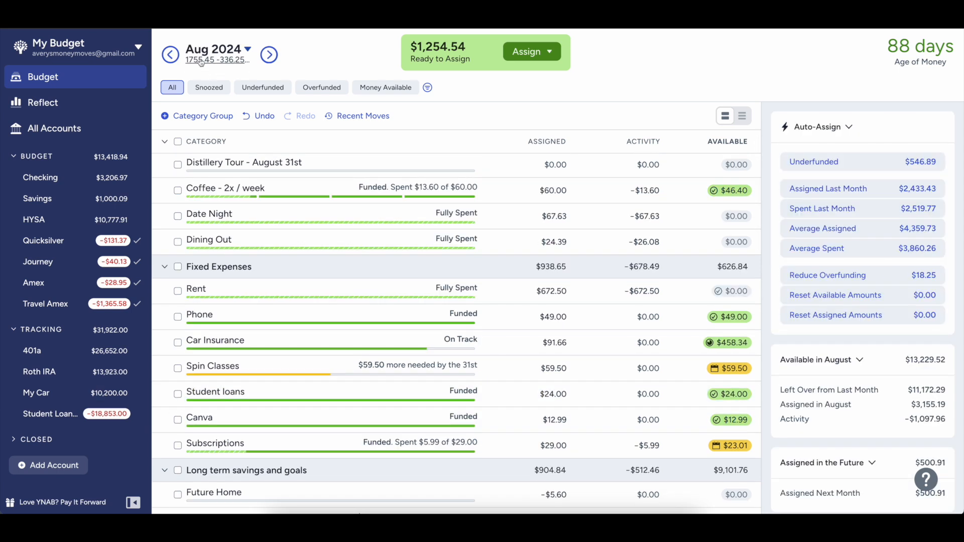
pyautogui.click(171, 55)
pyautogui.click(262, 55)
pyautogui.click(217, 60)
pyautogui.scroll(5, 185, 119)
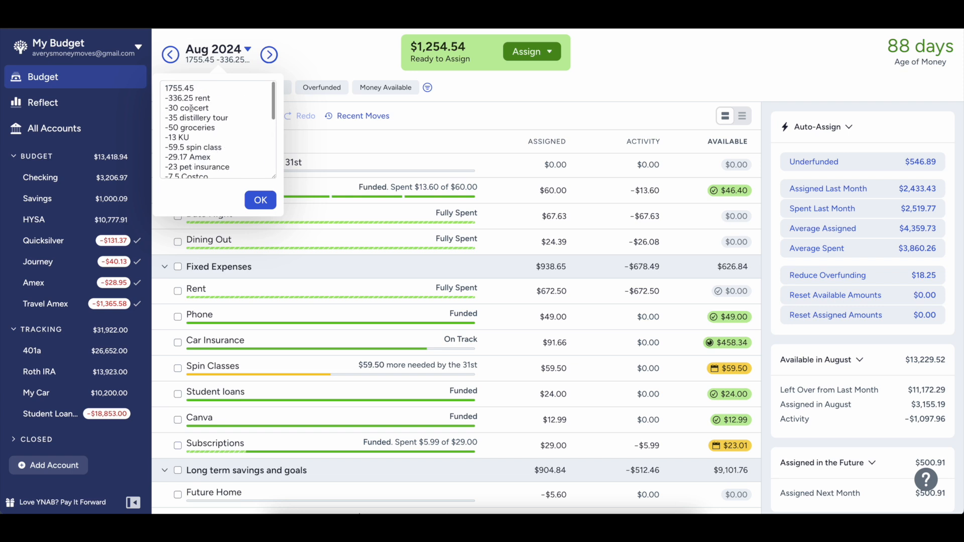
pyautogui.scroll(-1, 193, 142)
pyautogui.scroll(-3, 193, 142)
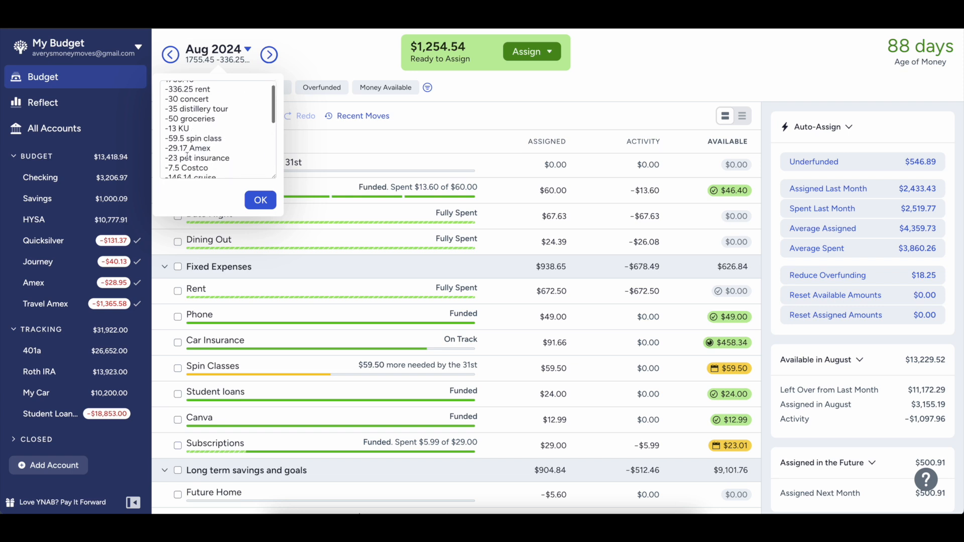
pyautogui.scroll(-6, 187, 157)
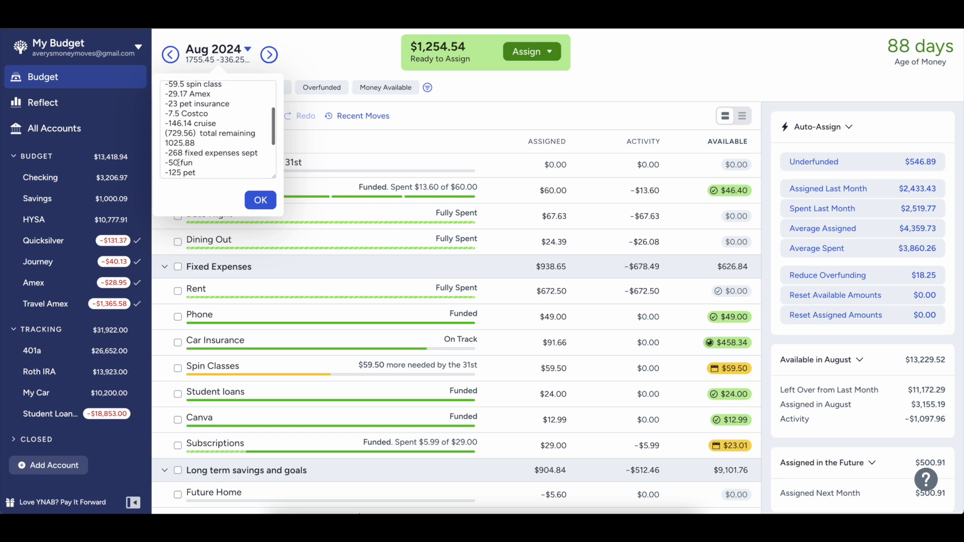
pyautogui.click(268, 202)
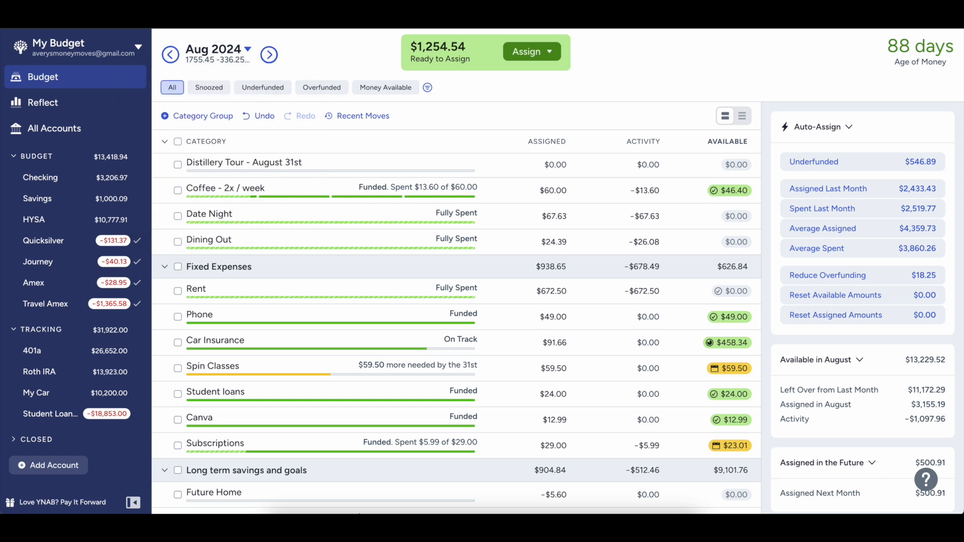
# - Assign $12.99 to Canva and $29.00 to Subscriptions in the September 2024 budget
pyautogui.click(276, 54)
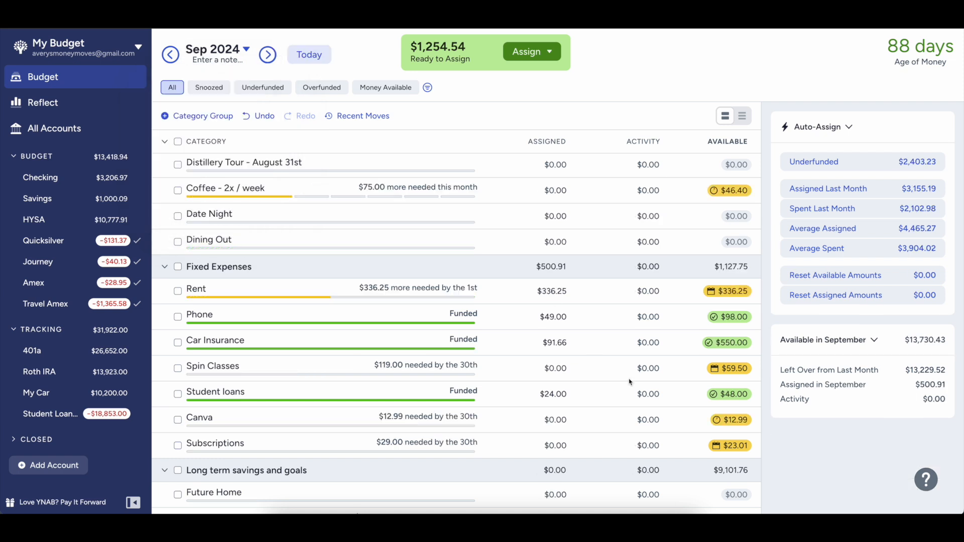
pyautogui.click(567, 421)
pyautogui.write('12.99')
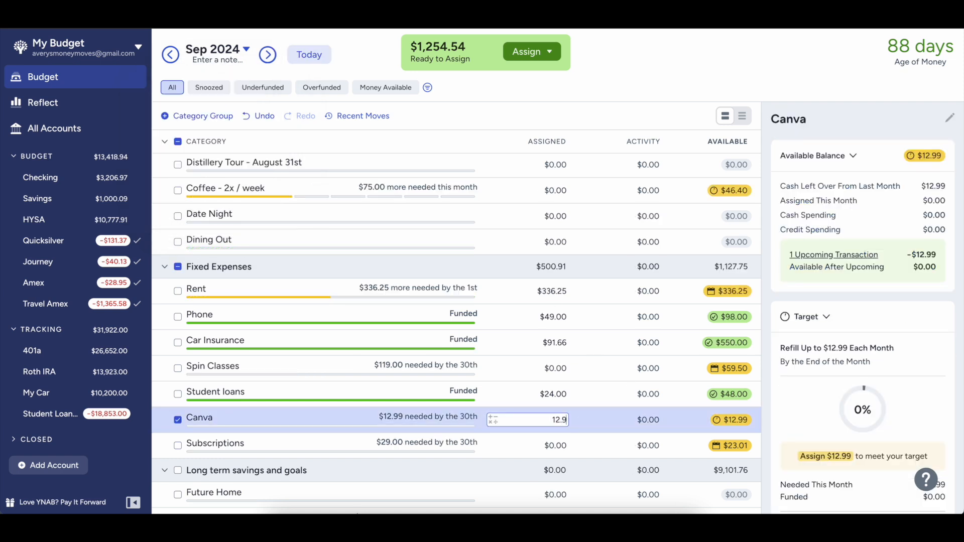
pyautogui.press('Return')
pyautogui.click(529, 446)
pyautogui.write('29')
pyautogui.press('Return')
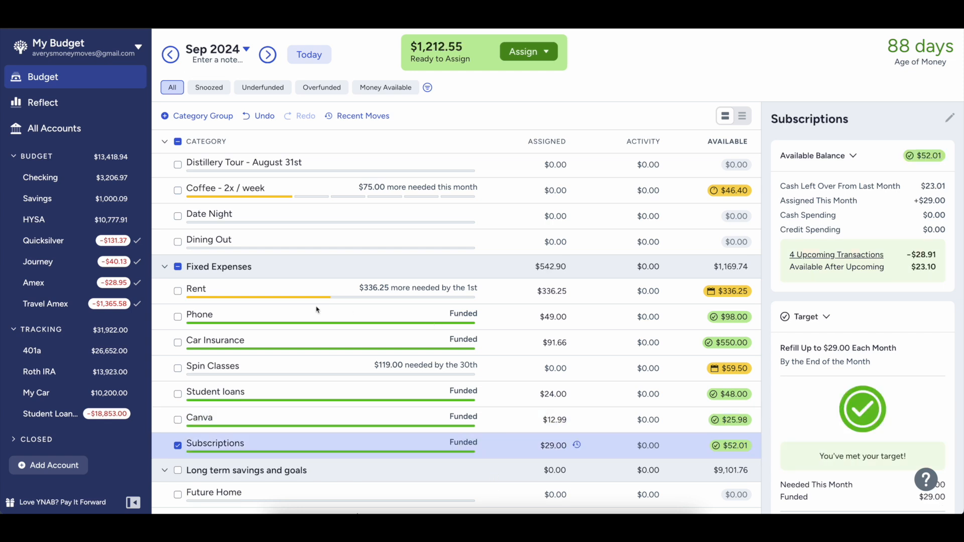
# - Go back to the August 2024 budget and check the Concert and Coffee categories under Social Obligations
pyautogui.scroll(1, 317, 309)
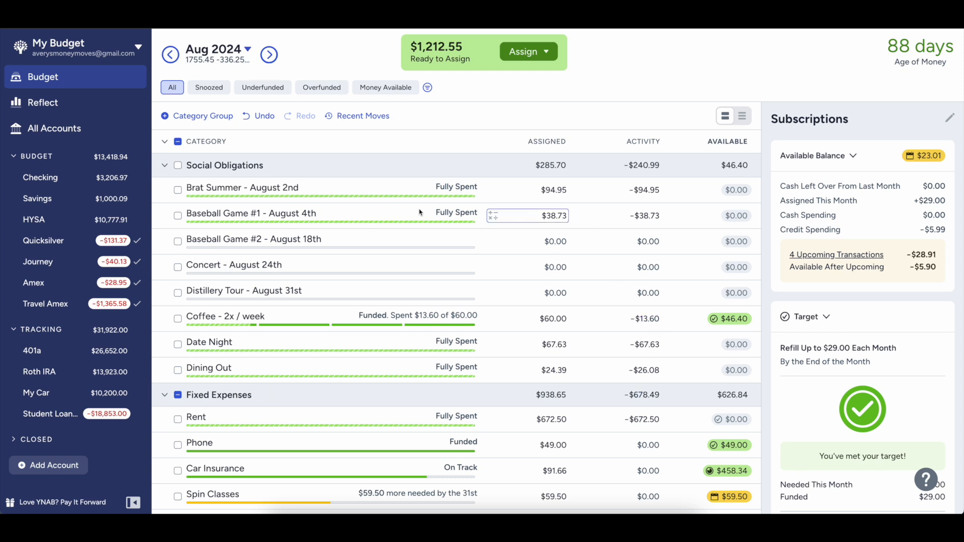
pyautogui.click(558, 270)
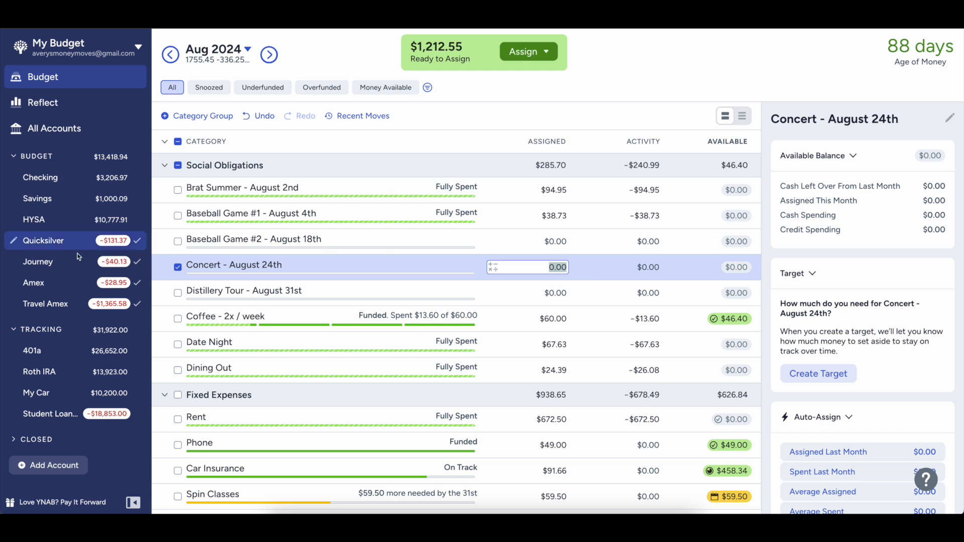
pyautogui.click(181, 268)
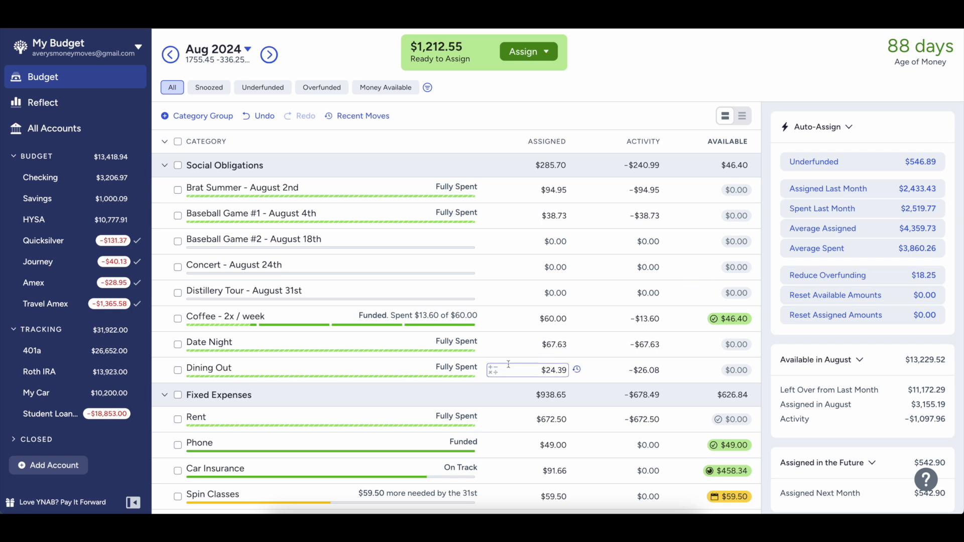
pyautogui.click(553, 319)
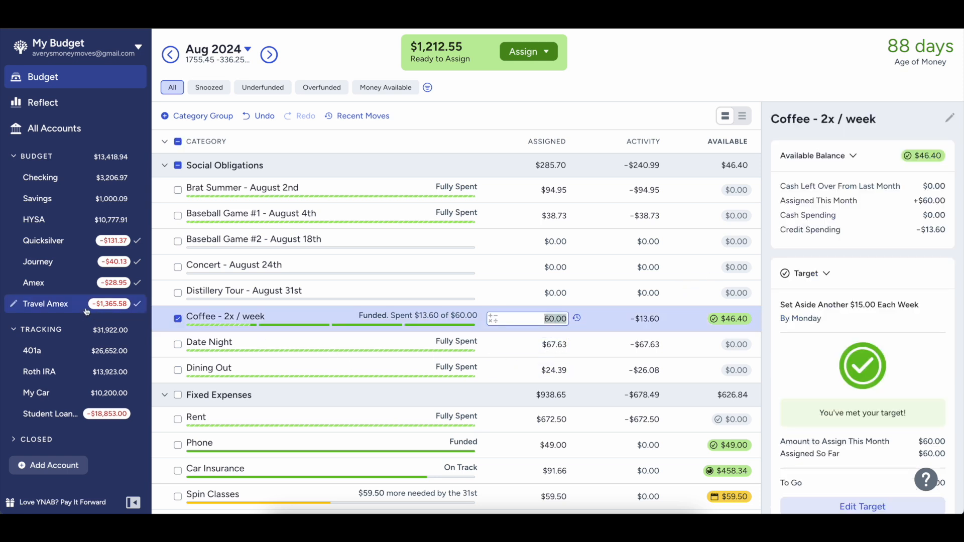
# - Record a $4.75 Starbucks outflow dated 08/07/2024 in the Quicksilver account under the Coffee - 2x / week category
pyautogui.click(44, 243)
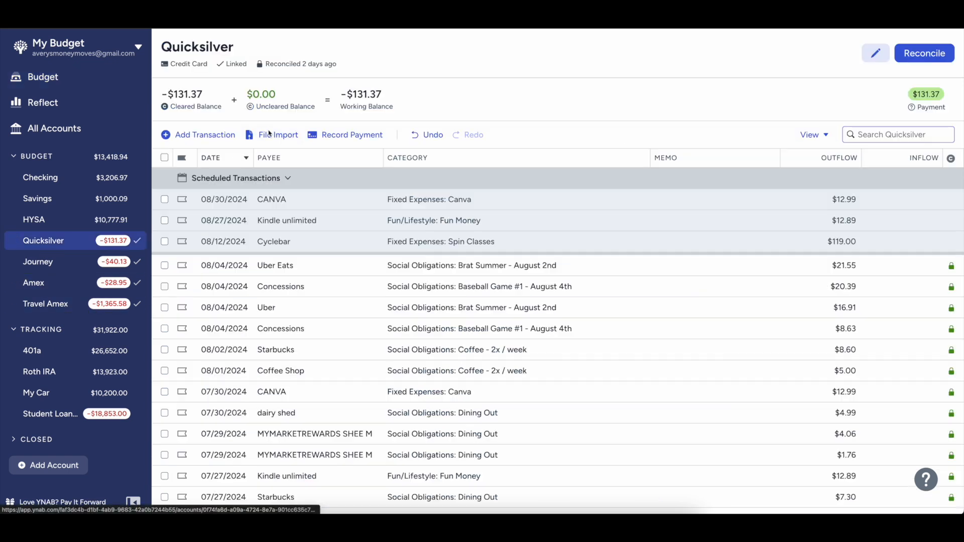
pyautogui.click(204, 135)
pyautogui.press('Tab')
pyautogui.write('star')
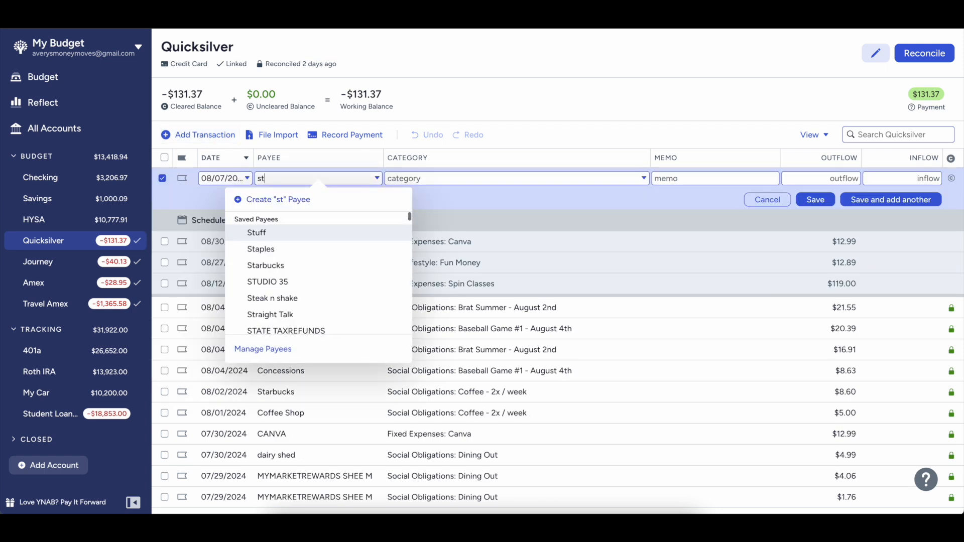
pyautogui.press('Tab')
pyautogui.press('Tab')
pyautogui.press('Tab')
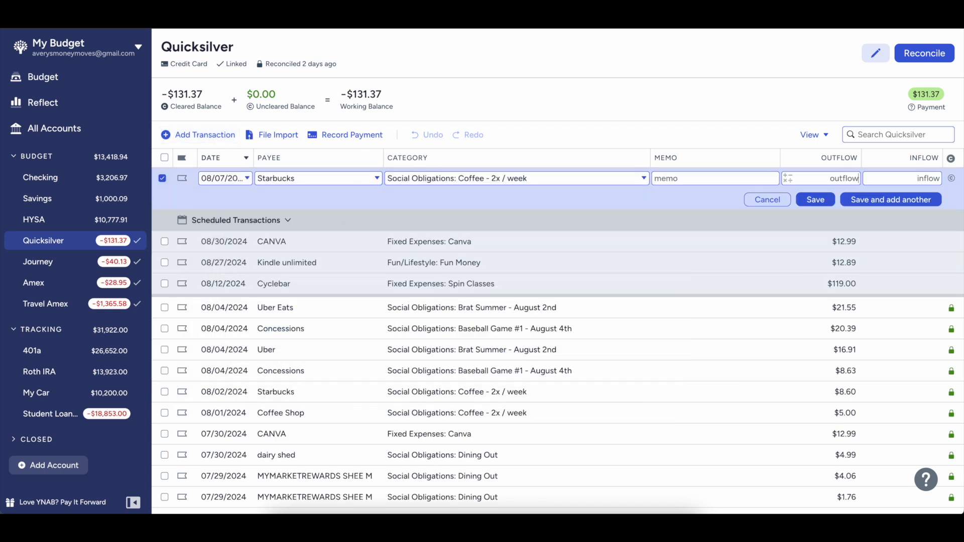
pyautogui.write('4.75')
pyautogui.press('Tab')
pyautogui.press('Return')
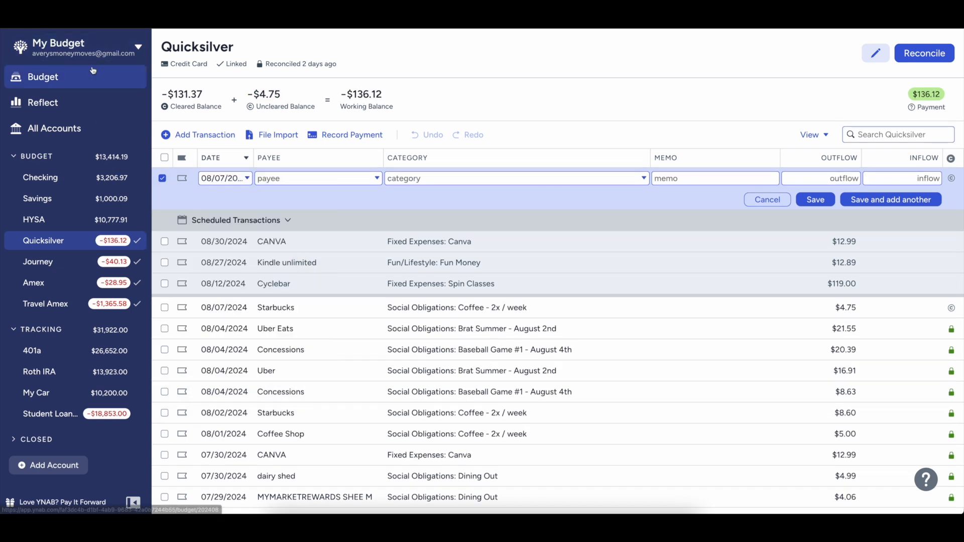
# - Return to the August 2024 budget and check the available balance of the Coffee category
pyautogui.click(43, 77)
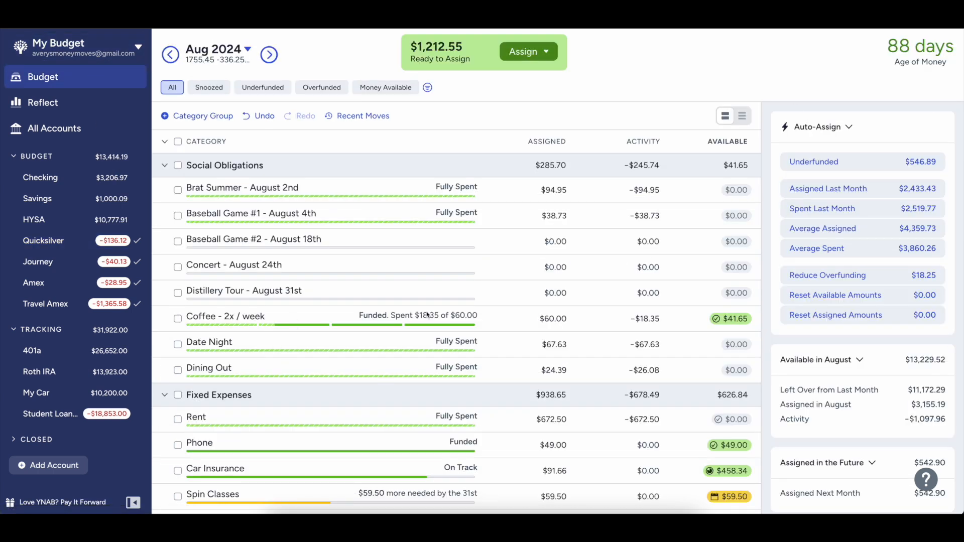
pyautogui.click(724, 320)
pyautogui.click(567, 329)
# - Add 59.5 to the existing Spin Classes assignment in the August 2024 budget and deselect the category
pyautogui.scroll(-1, 485, 337)
pyautogui.scroll(-1, 485, 352)
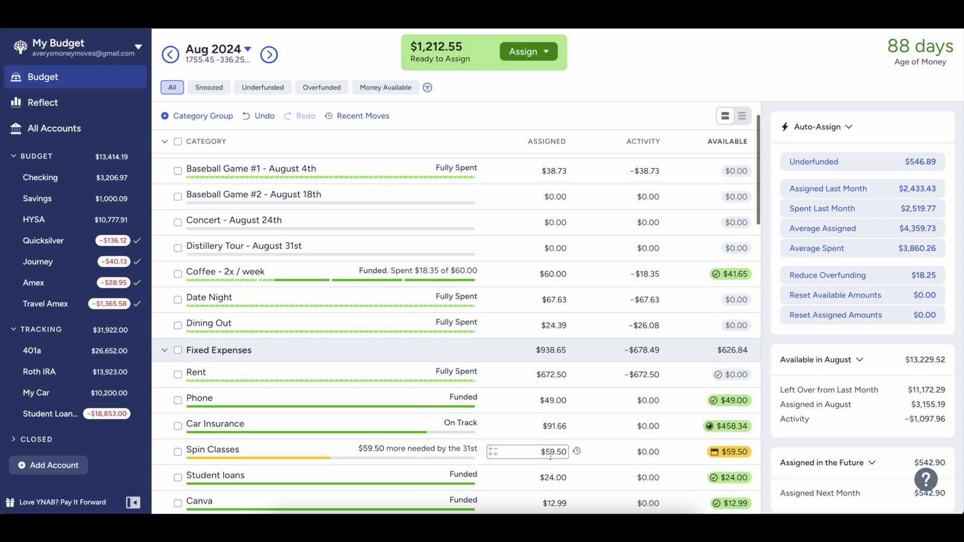
pyautogui.click(543, 457)
pyautogui.press('Return')
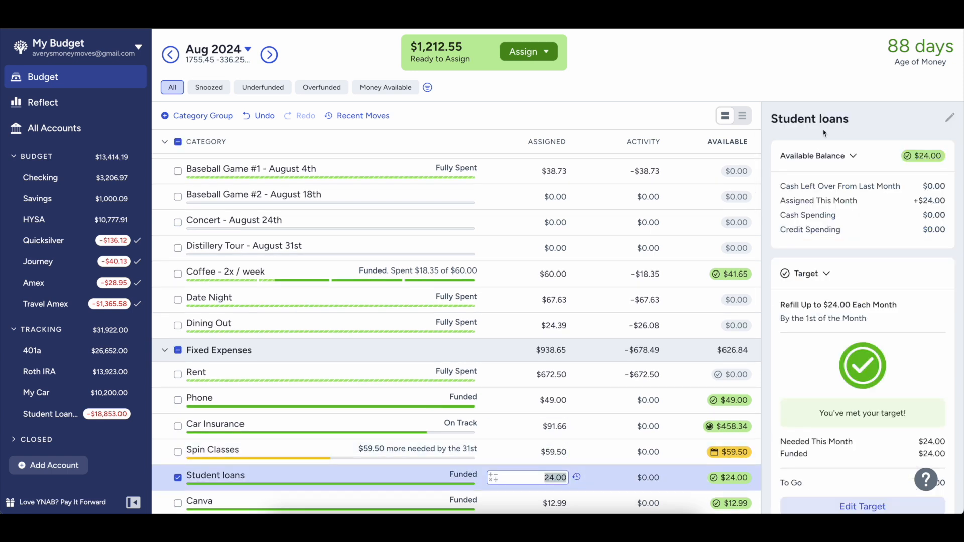
pyautogui.click(544, 453)
pyautogui.press('Right')
pyautogui.write('+59.5')
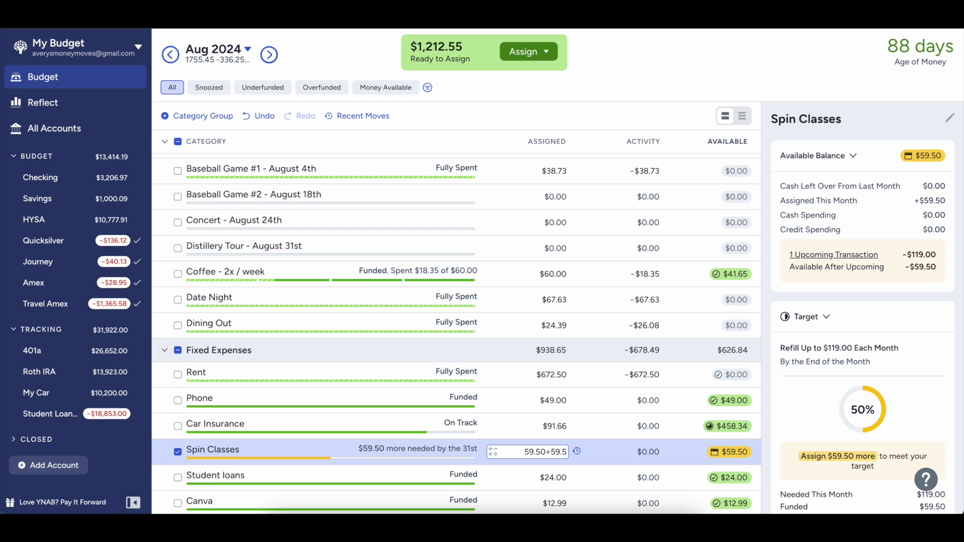
pyautogui.press('Return')
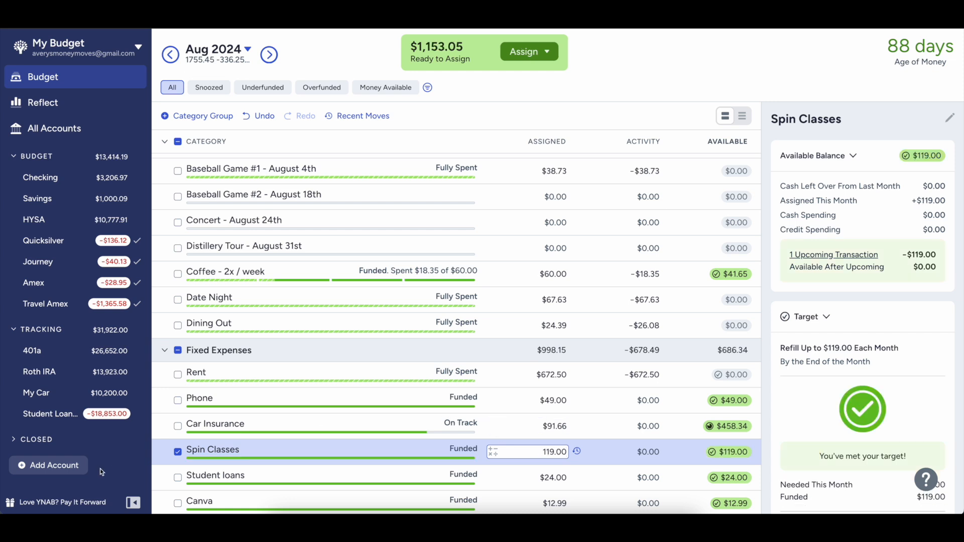
pyautogui.click(178, 453)
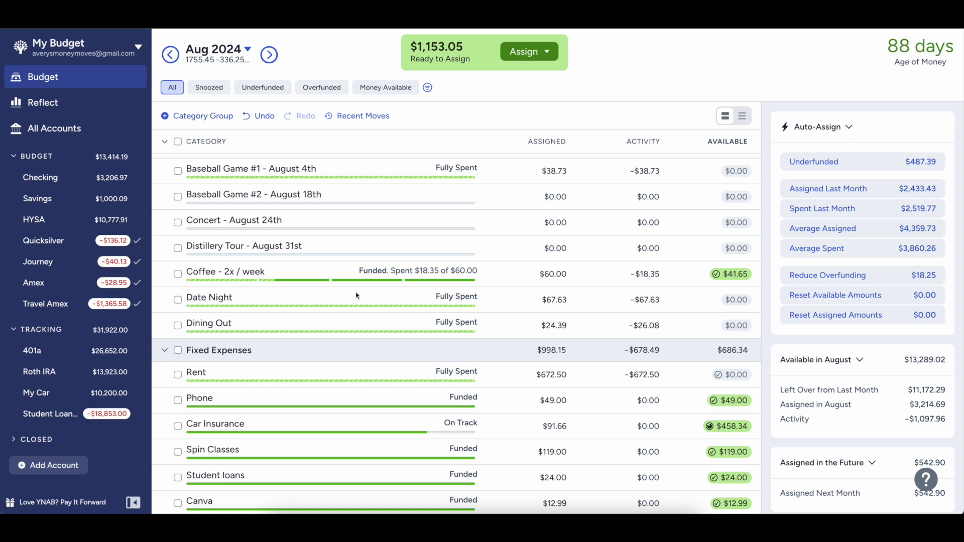
# - Review the August 2024 savings and variable expense categories and compare them with the plan in the month's budget note
pyautogui.scroll(-10, 359, 302)
pyautogui.scroll(5, 358, 314)
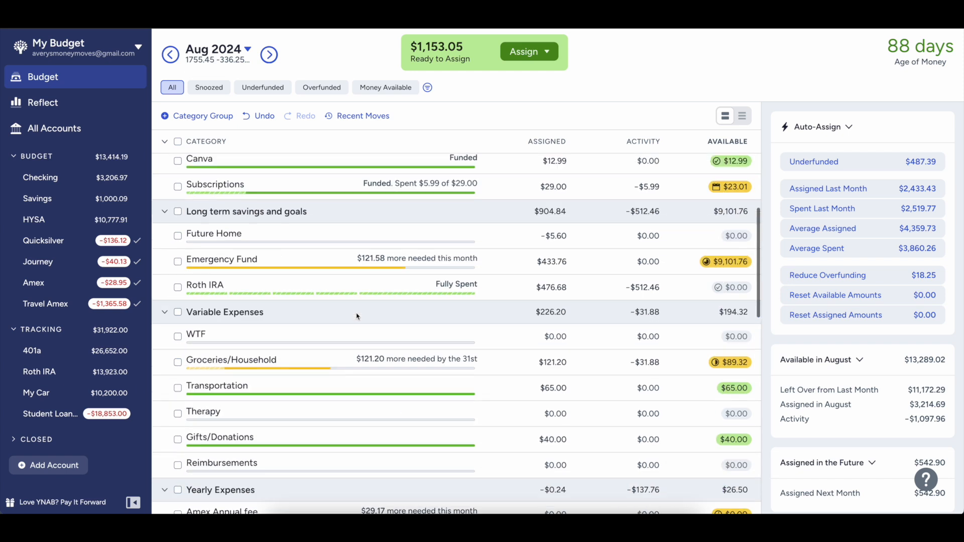
pyautogui.scroll(2, 502, 309)
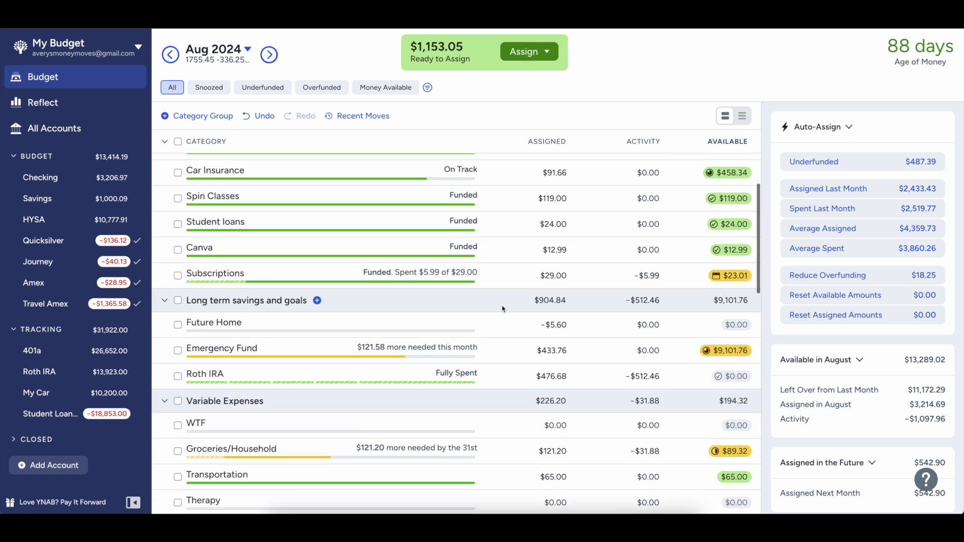
pyautogui.scroll(-1, 570, 309)
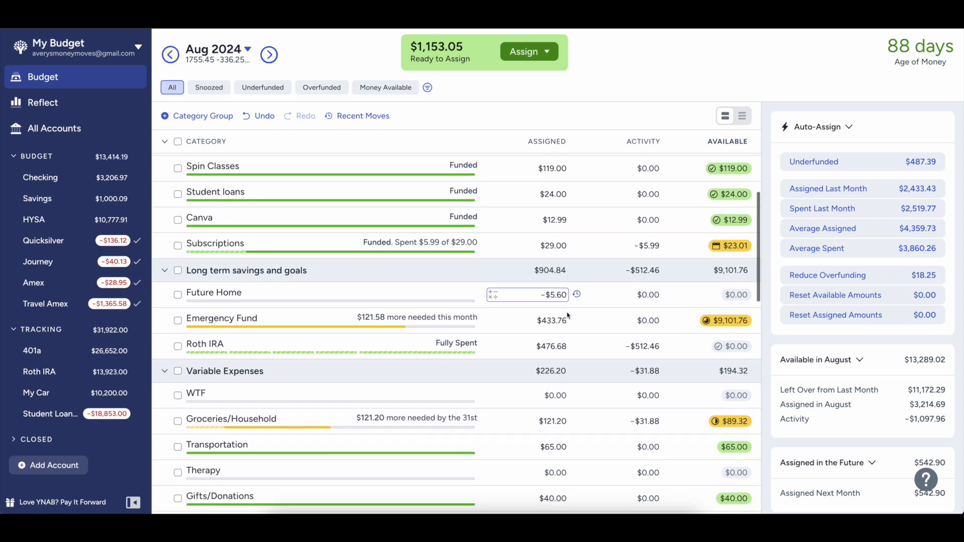
pyautogui.scroll(-1, 552, 346)
pyautogui.click(228, 61)
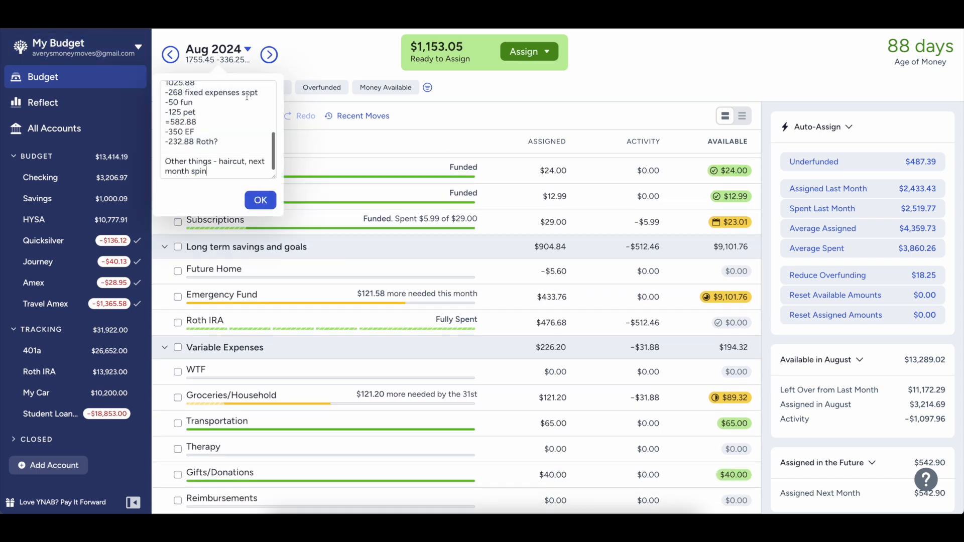
pyautogui.scroll(3, 246, 118)
pyautogui.scroll(5, 246, 118)
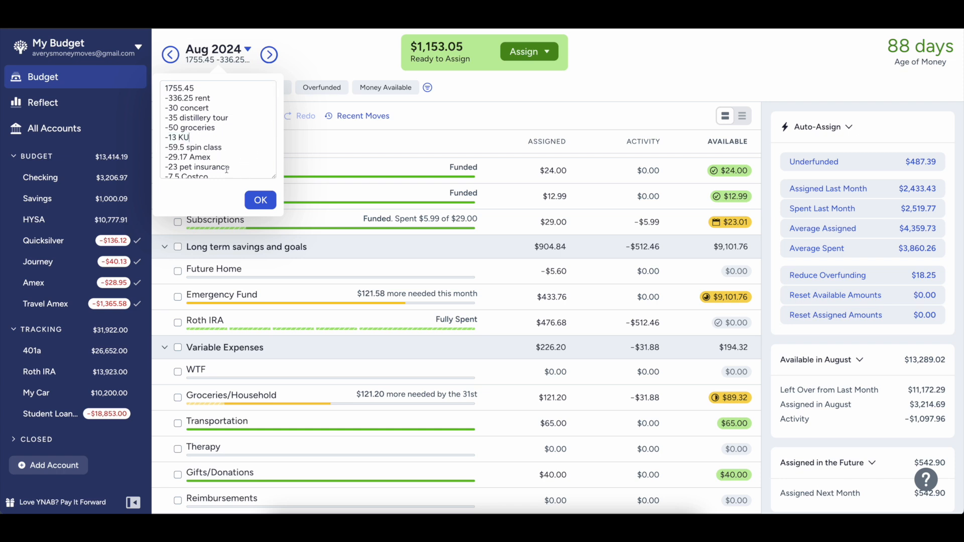
pyautogui.click(261, 200)
# - Add a Kindle Unlimited category to the Fun/Lifestyle group and place it directly below Fun Money
pyautogui.scroll(-10, 361, 388)
pyautogui.scroll(-2, 276, 379)
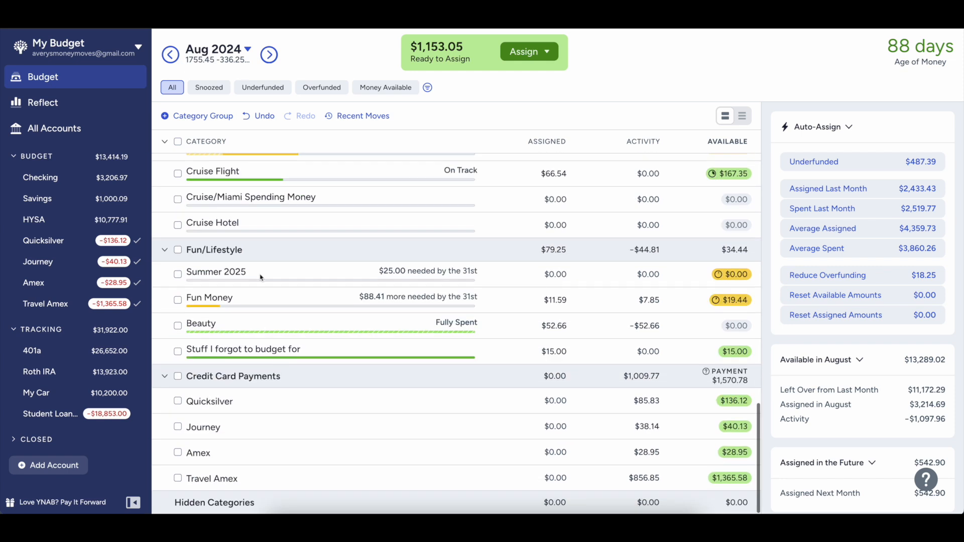
pyautogui.click(250, 250)
pyautogui.write('Kind')
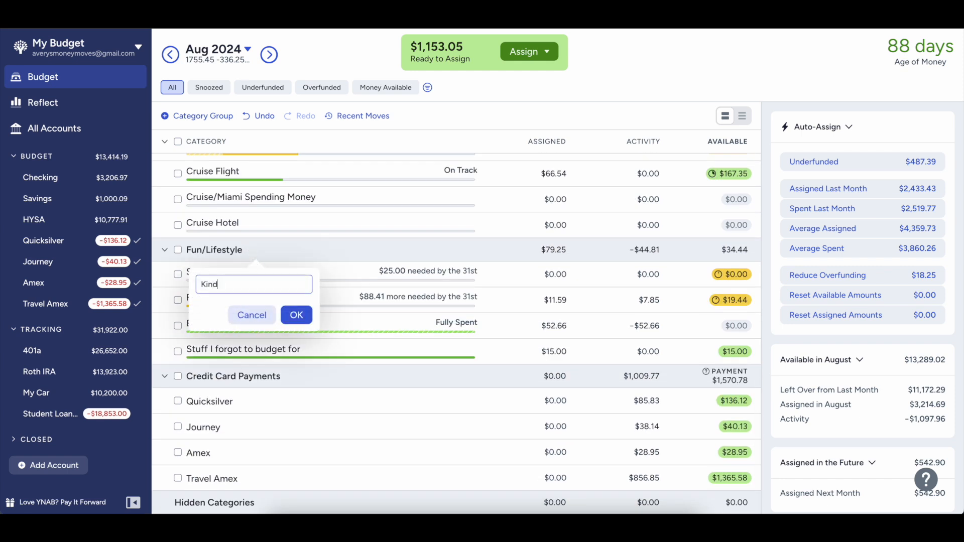
pyautogui.write('le Unlimited')
pyautogui.press('Return')
pyautogui.moveTo(273, 272); pyautogui.dragTo(575, 343)
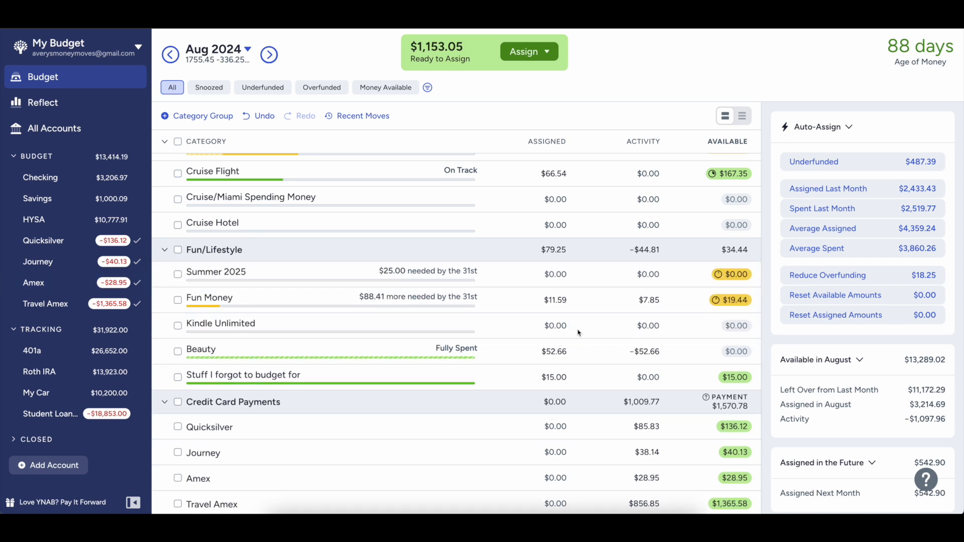
# - Create a monthly target of 13 due on the last day of the month for the Kindle Unlimited category
pyautogui.click(204, 324)
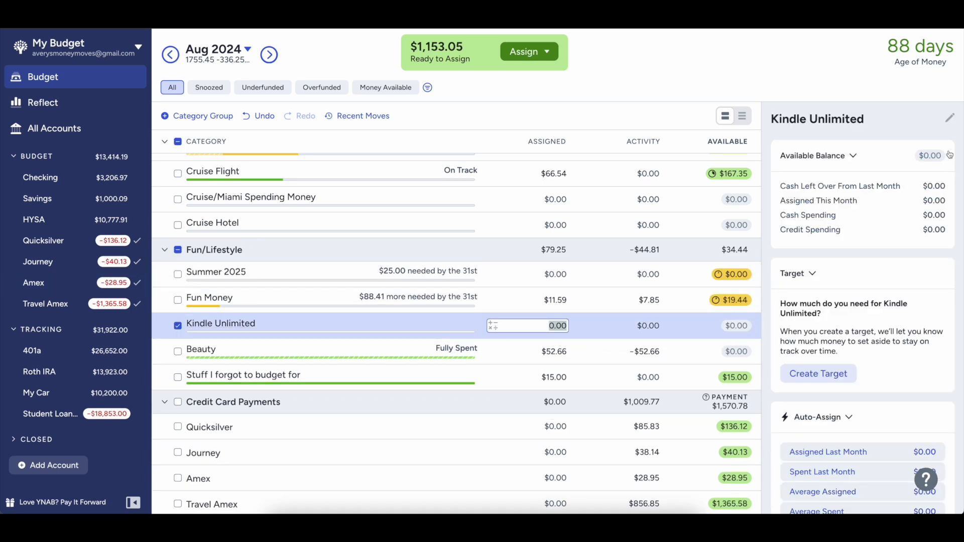
pyautogui.click(951, 119)
pyautogui.click(896, 184)
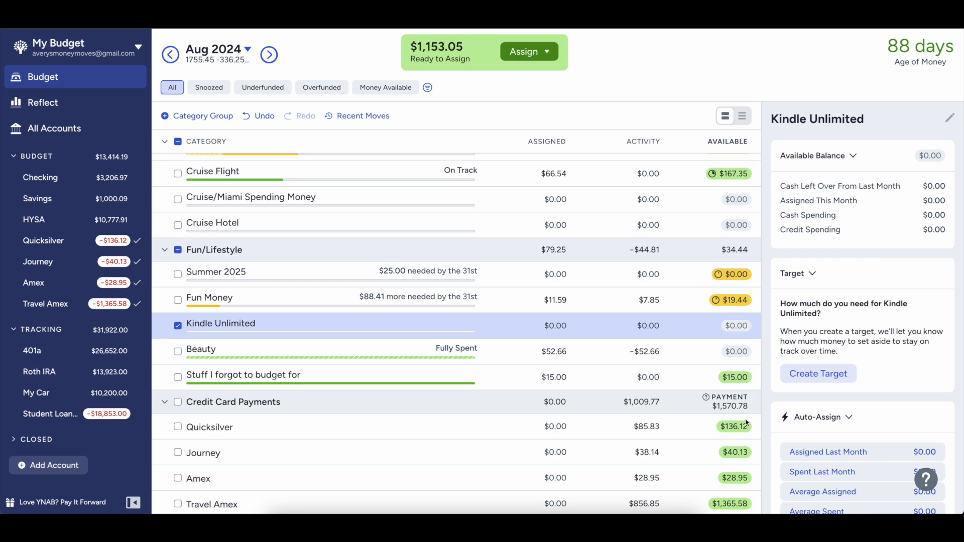
pyautogui.click(786, 379)
pyautogui.scroll(-5, 800, 364)
pyautogui.scroll(3, 801, 365)
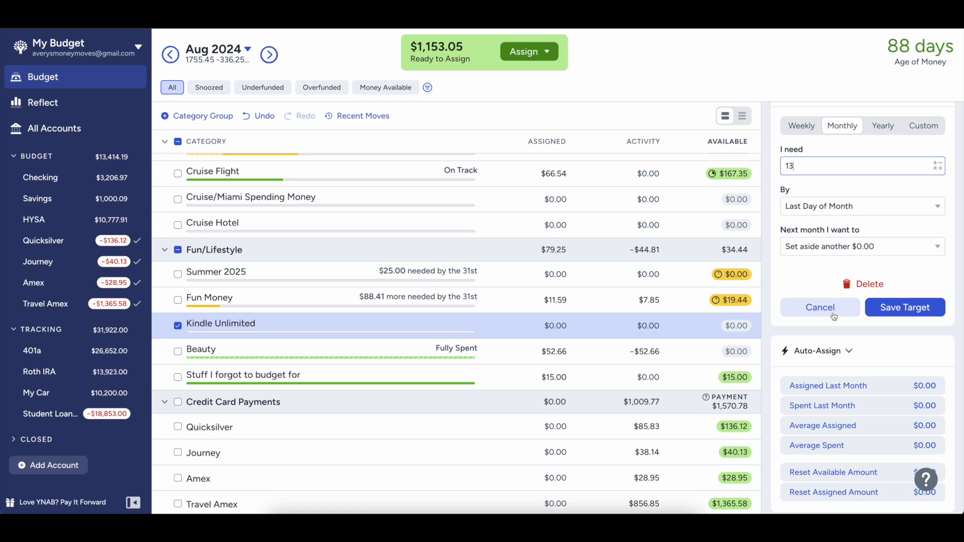
pyautogui.click(887, 305)
# - Assign 13 to the Kindle Unlimited category in the August 2024 budget
pyautogui.click(552, 326)
pyautogui.press('BackSpace')
pyautogui.write('13')
pyautogui.press('Return')
# - Add 50 to the existing Fun Money assignment in the August 2024 budget
pyautogui.click(553, 300)
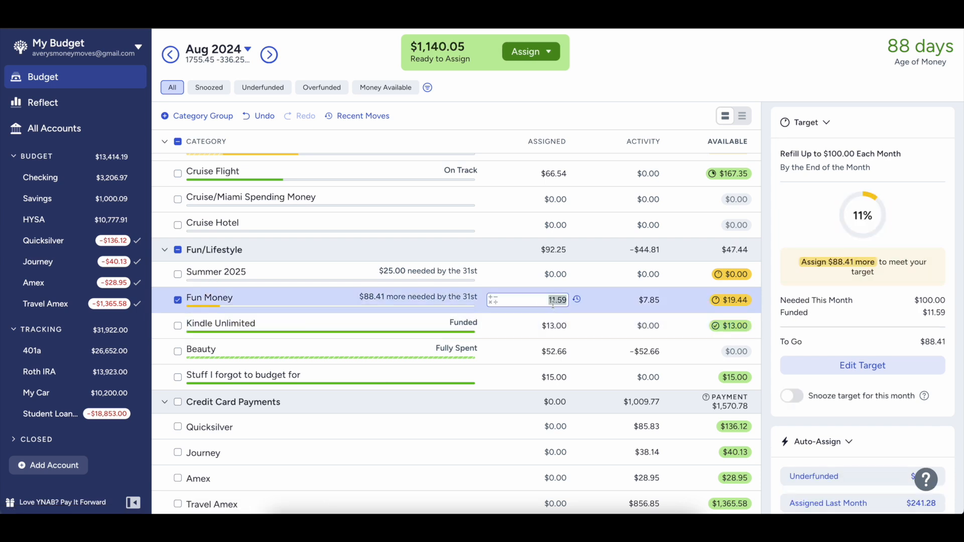
pyautogui.write('+50')
pyautogui.press('Return')
pyautogui.click(556, 353)
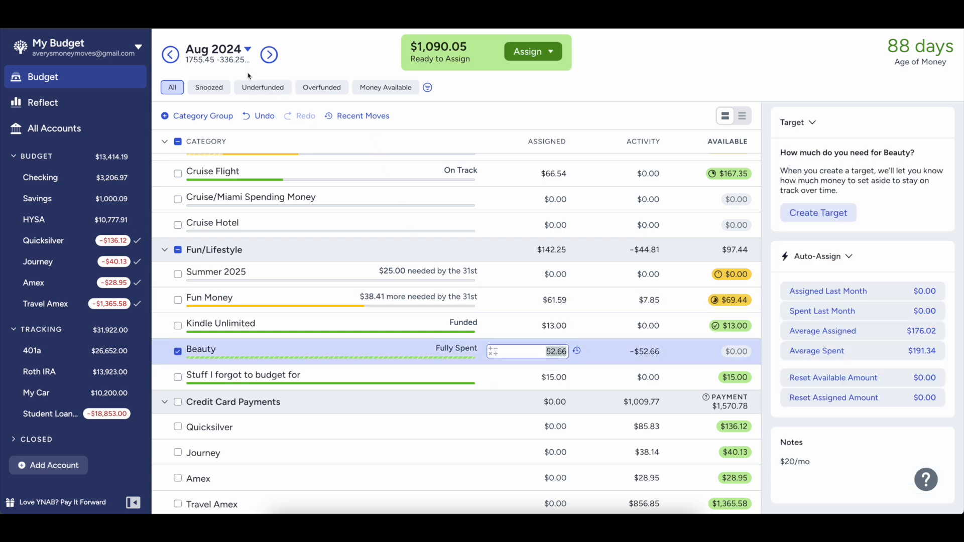
# - Add 35 and a further 0.68 to the existing Groceries/Household assignment for August 2024 and deselect the category
pyautogui.scroll(-1, 344, 386)
pyautogui.scroll(10, 331, 420)
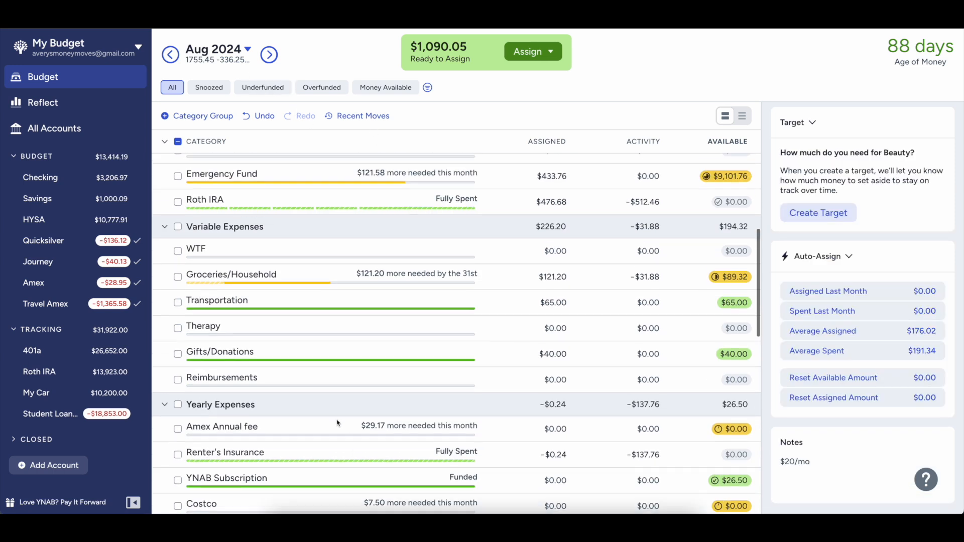
pyautogui.click(545, 278)
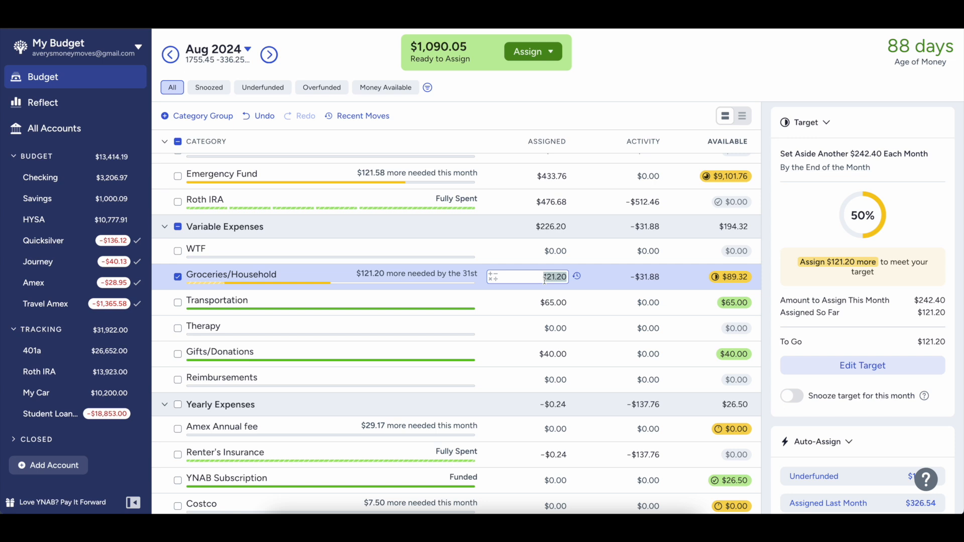
pyautogui.press('Right')
pyautogui.write('+35')
pyautogui.press('Return')
pyautogui.click(541, 275)
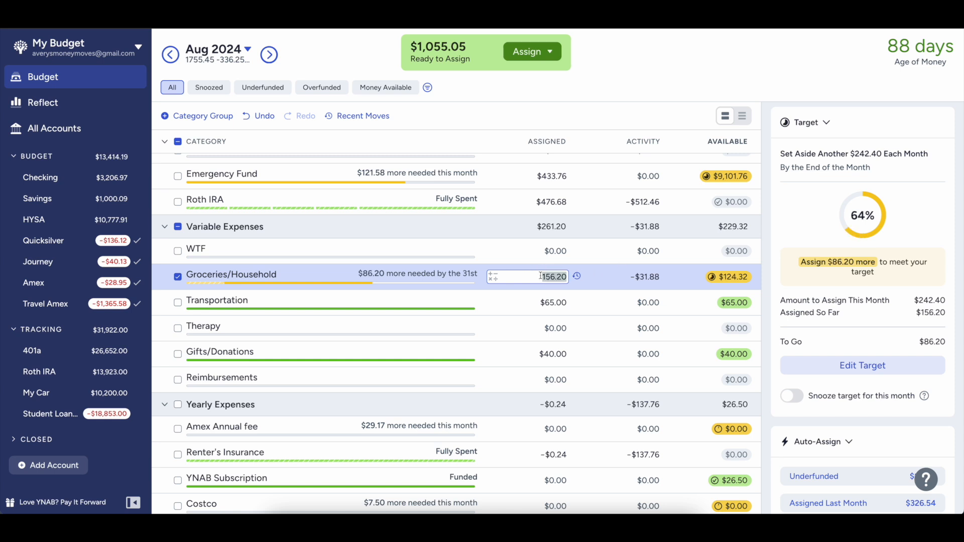
pyautogui.press('Right')
pyautogui.write('+.68')
pyautogui.press('Return')
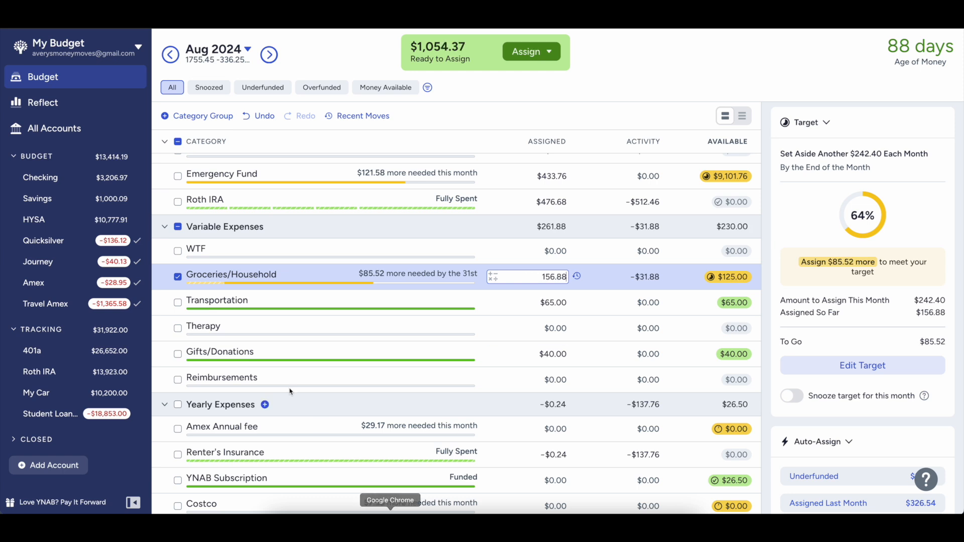
pyautogui.click(184, 279)
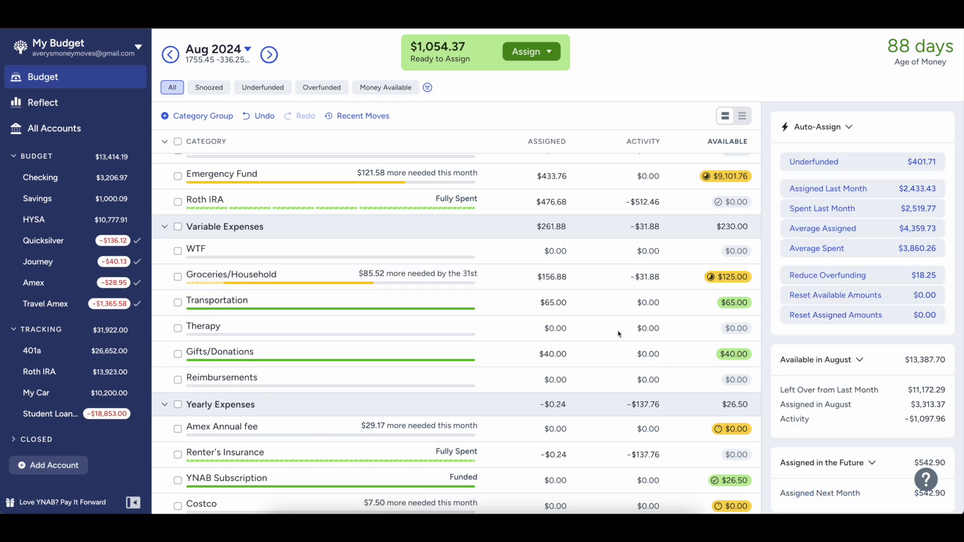
# - Raise the Transportation assignment for August 2024 to 80 and deselect the category
pyautogui.click(553, 303)
pyautogui.write('80')
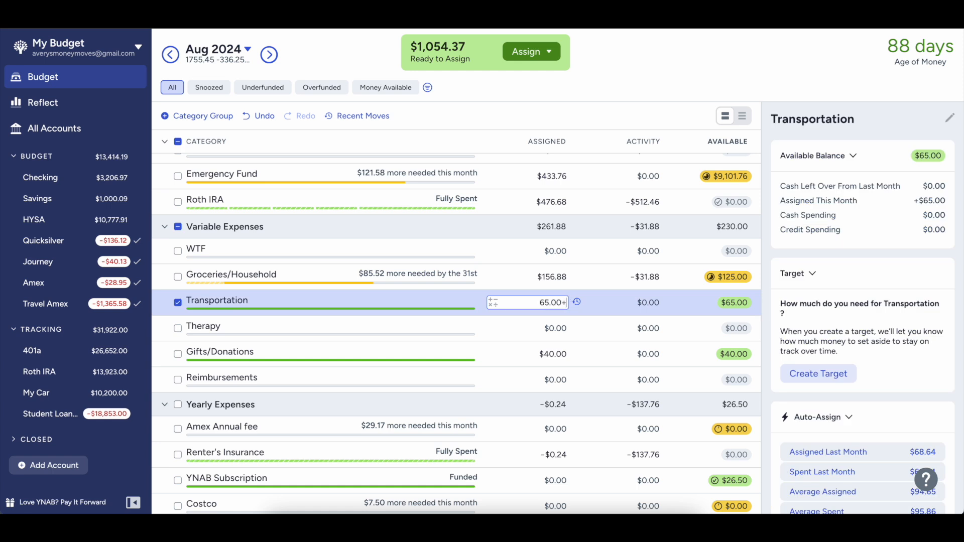
pyautogui.press('Return')
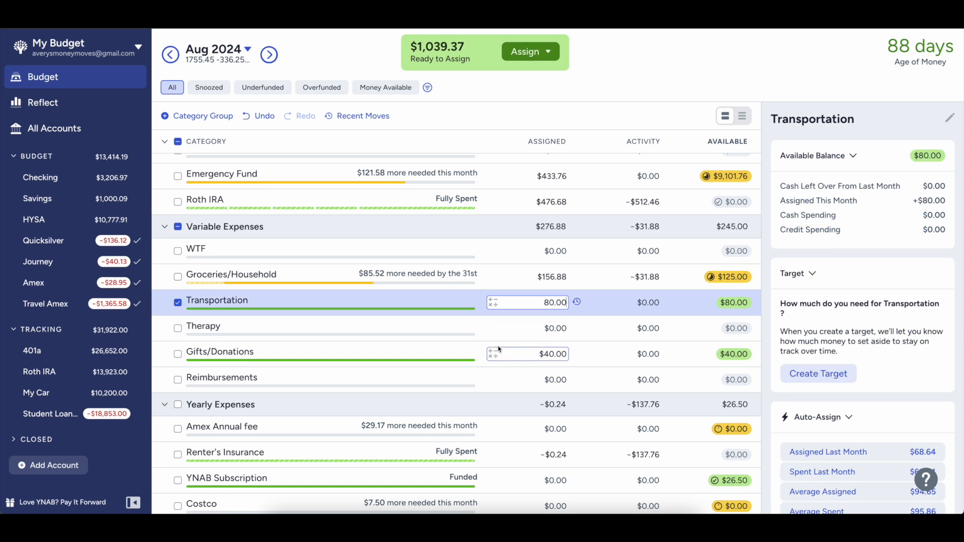
pyautogui.click(178, 303)
pyautogui.click(184, 332)
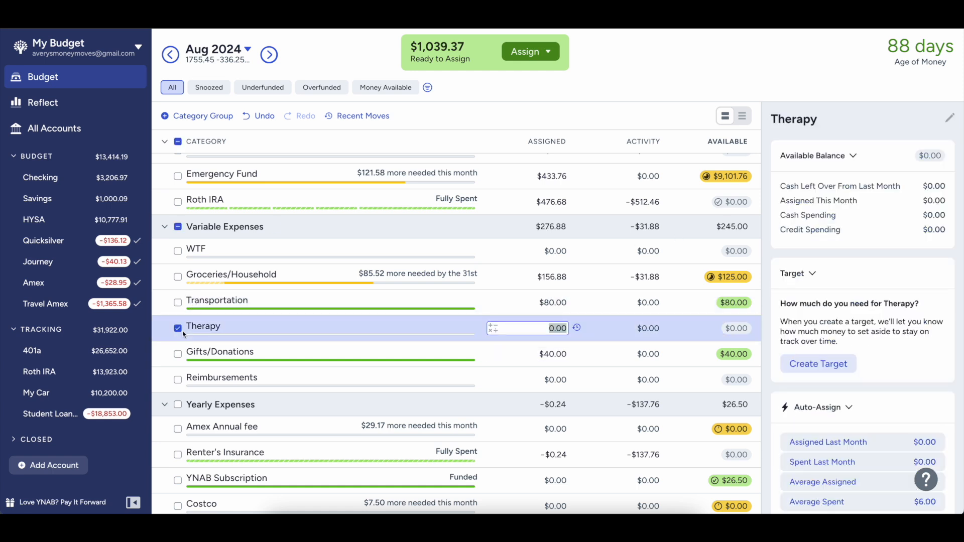
# - Check the August 2024 budget note for the planned concert and distillery tour amounts and return to the Social Obligations group
pyautogui.scroll(6, 370, 348)
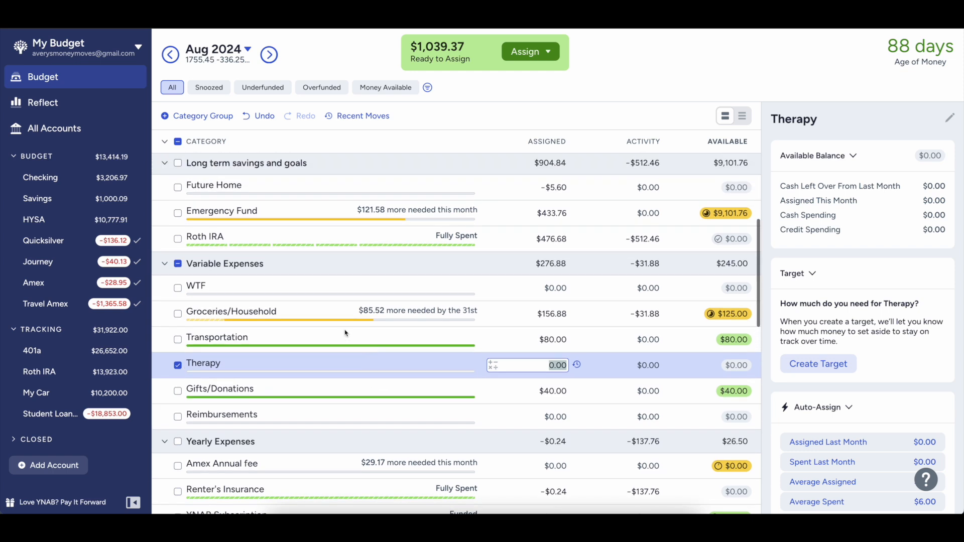
pyautogui.click(232, 60)
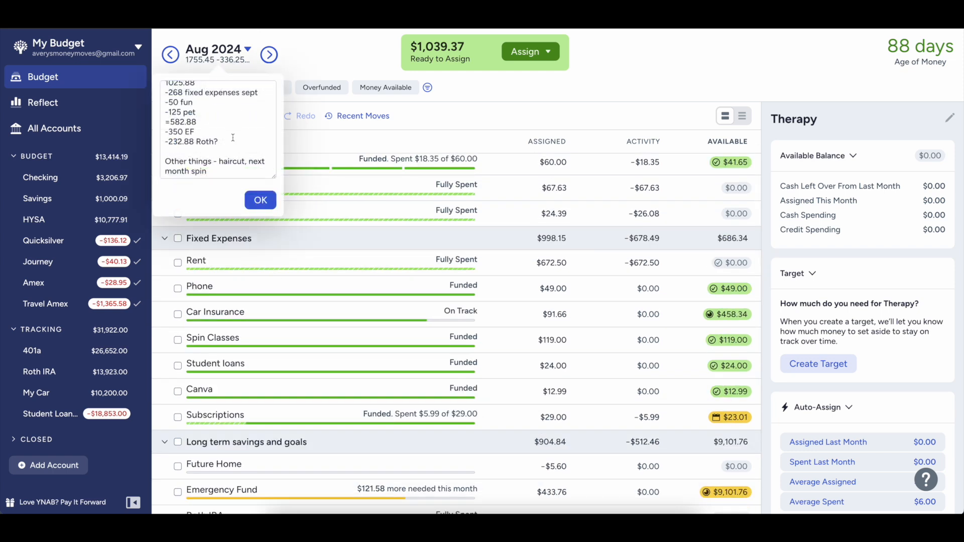
pyautogui.moveTo(265, 147); pyautogui.dragTo(218, 105)
pyautogui.click(224, 109)
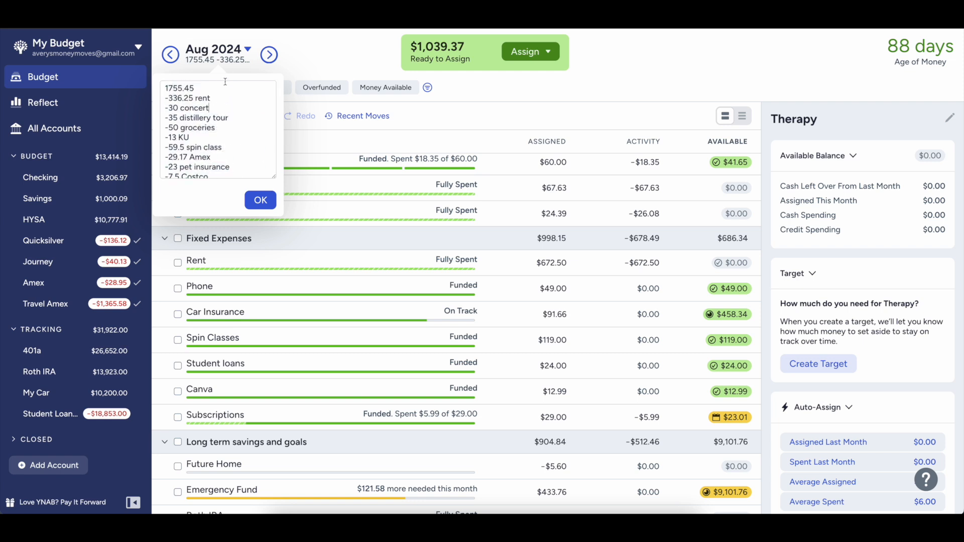
pyautogui.click(542, 285)
pyautogui.scroll(3, 538, 266)
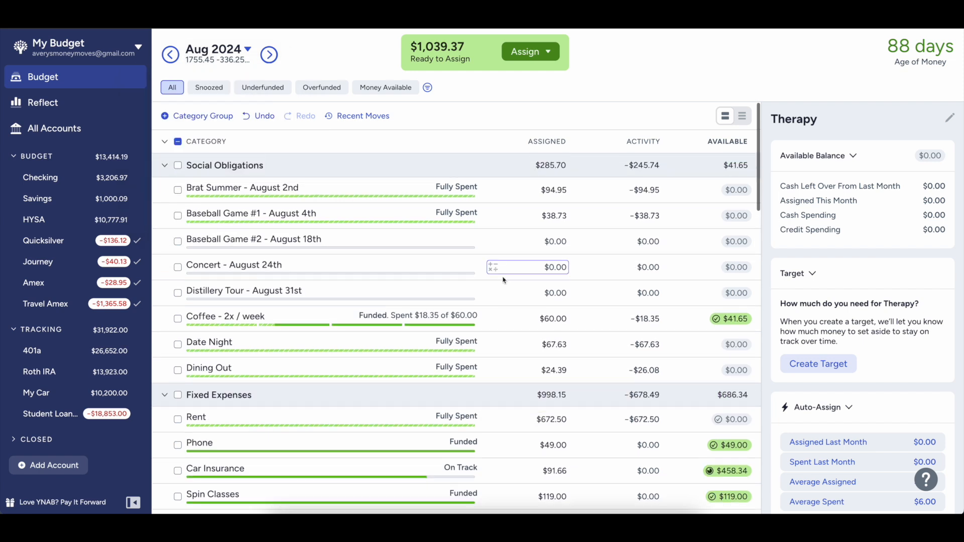
pyautogui.click(536, 263)
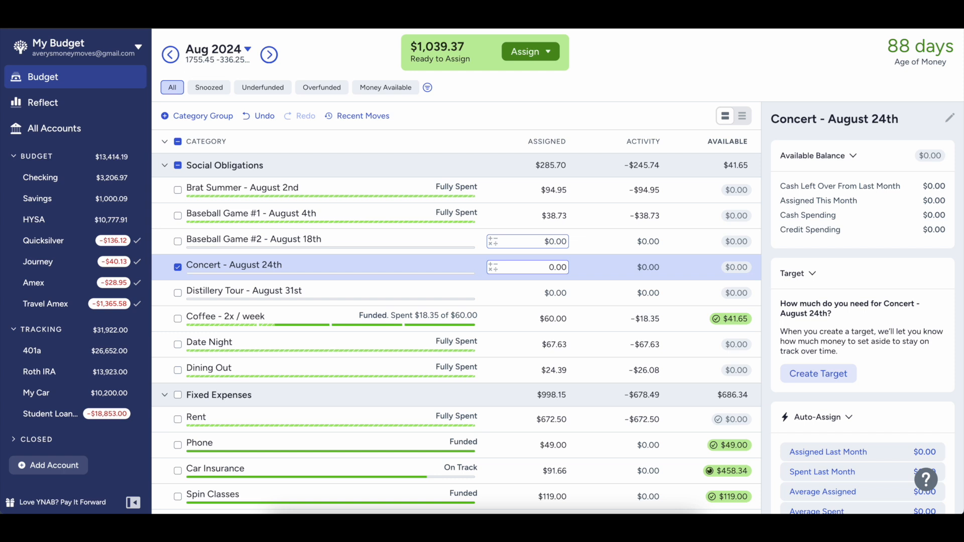
pyautogui.write('4')
pyautogui.press('BackSpace')
pyautogui.press('BackSpace')
pyautogui.write('4')
pyautogui.press('Return')
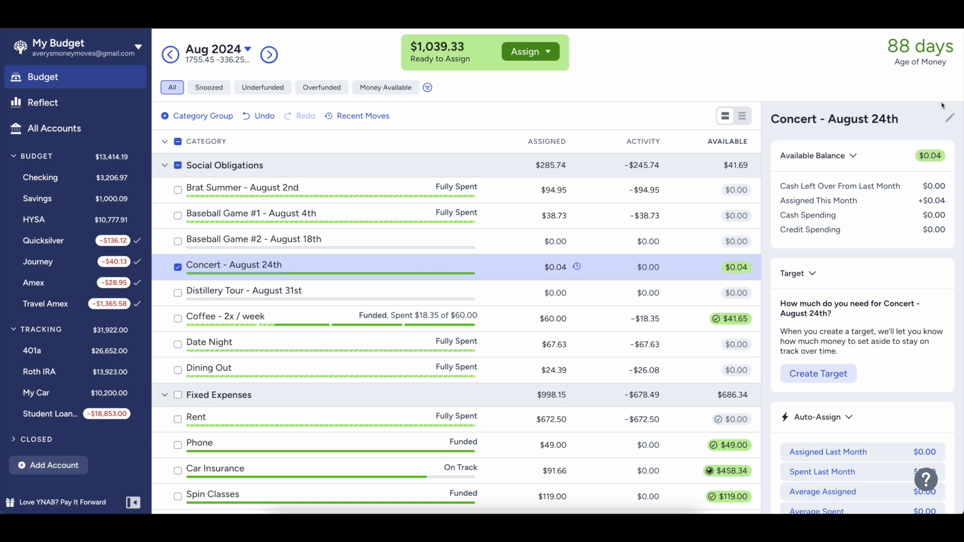
# - Set the August 2024 assignment of the Concert - August 24th category to 35
pyautogui.click(539, 262)
pyautogui.write('35')
pyautogui.press('Return')
# - Assign 35 to the Distillery Tour - August 31st category in the August 2024 budget
pyautogui.click(538, 289)
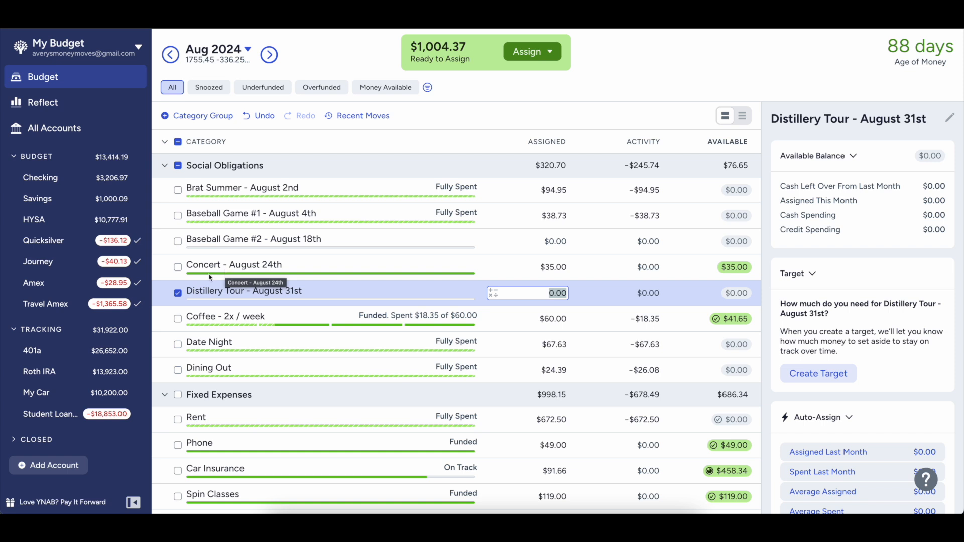
pyautogui.click(177, 294)
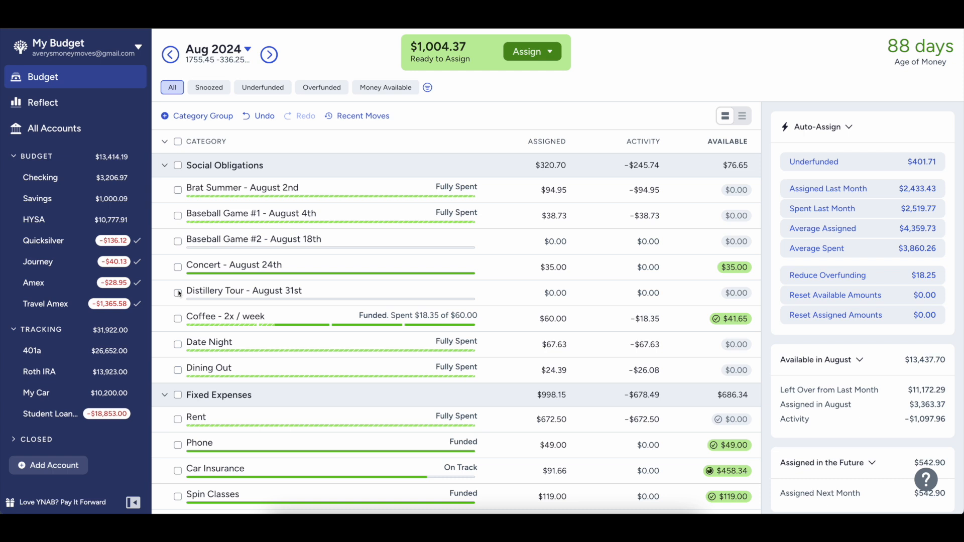
pyautogui.click(556, 293)
pyautogui.write('35')
pyautogui.press('Return')
# - Review the August 2024 budget note for the planned amounts still left to assign, then close it
pyautogui.click(218, 60)
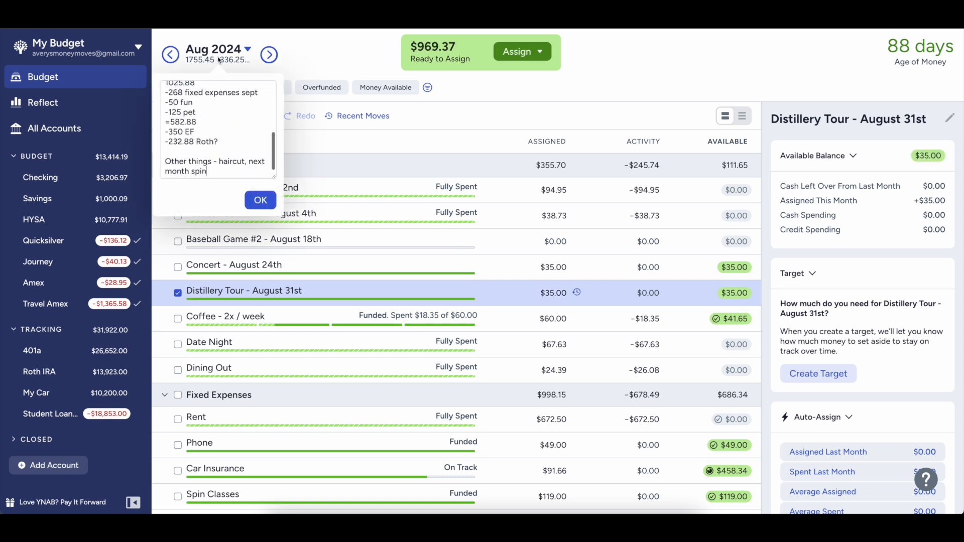
pyautogui.scroll(2, 236, 167)
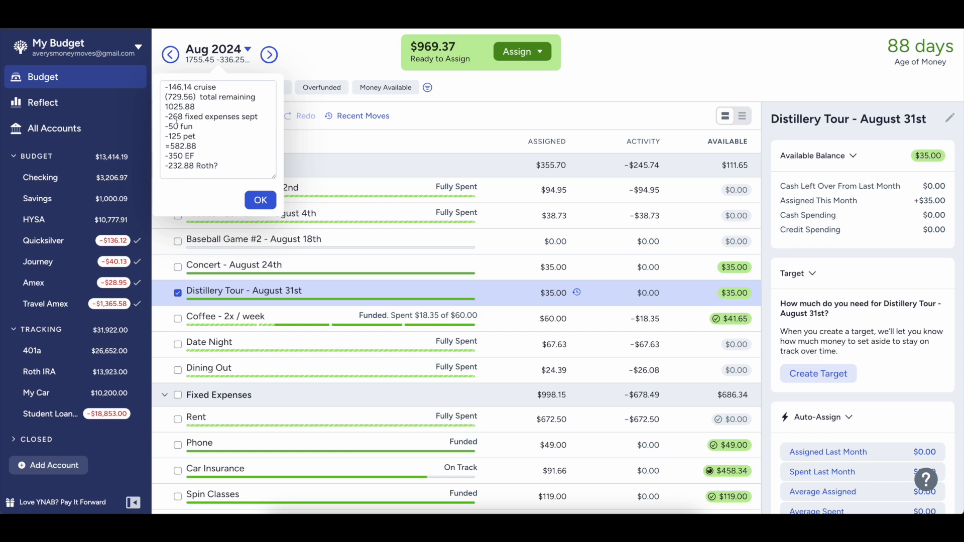
pyautogui.moveTo(168, 126); pyautogui.dragTo(192, 127)
pyautogui.scroll(3, 193, 123)
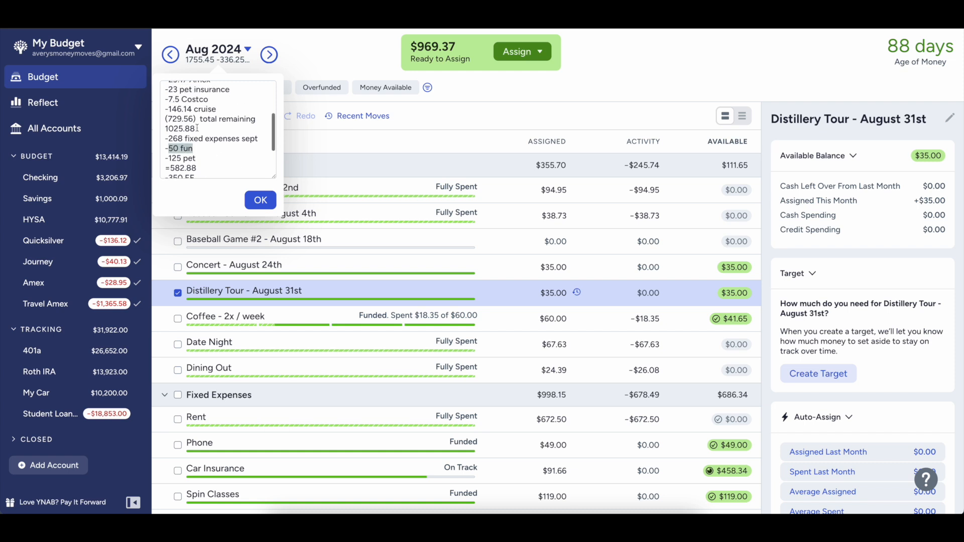
pyautogui.click(309, 71)
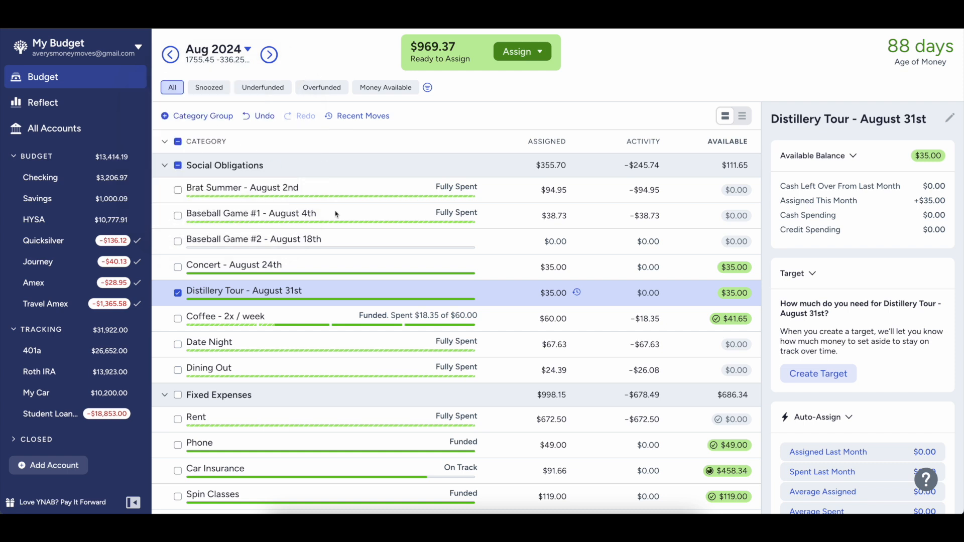
# - Assign 29.17 to the Amex Annual fee category in the Yearly Expenses group for August 2024
pyautogui.scroll(-6, 259, 366)
pyautogui.scroll(-3, 259, 366)
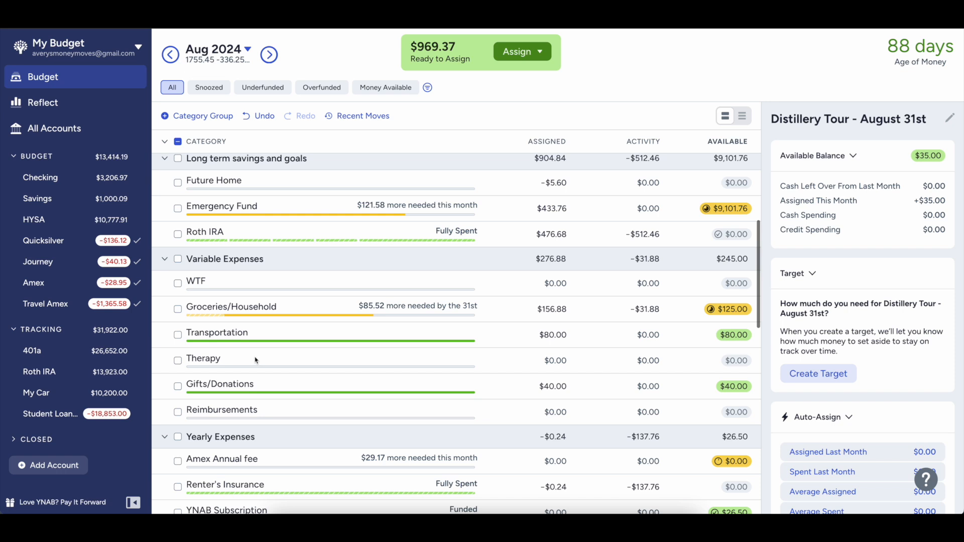
pyautogui.scroll(-3, 566, 357)
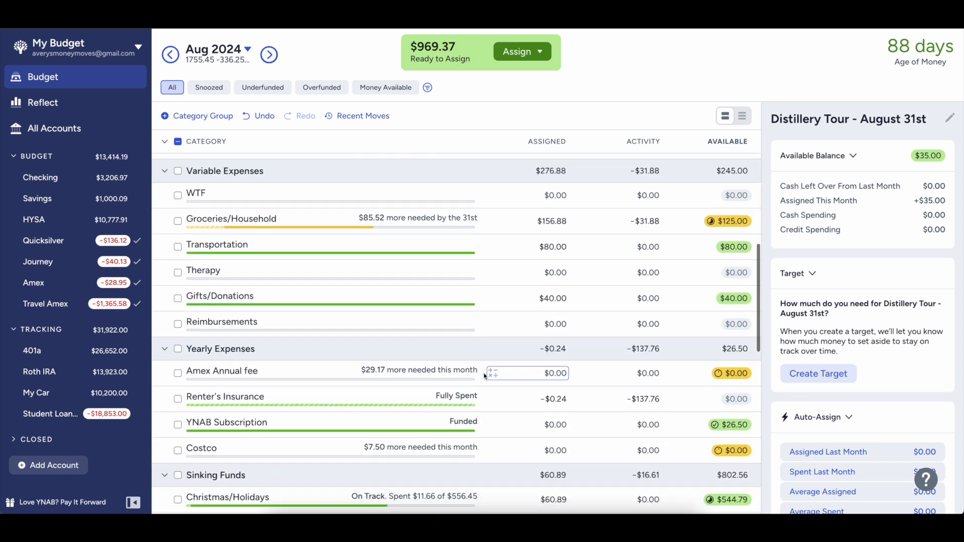
pyautogui.click(551, 283)
pyautogui.write('39.2')
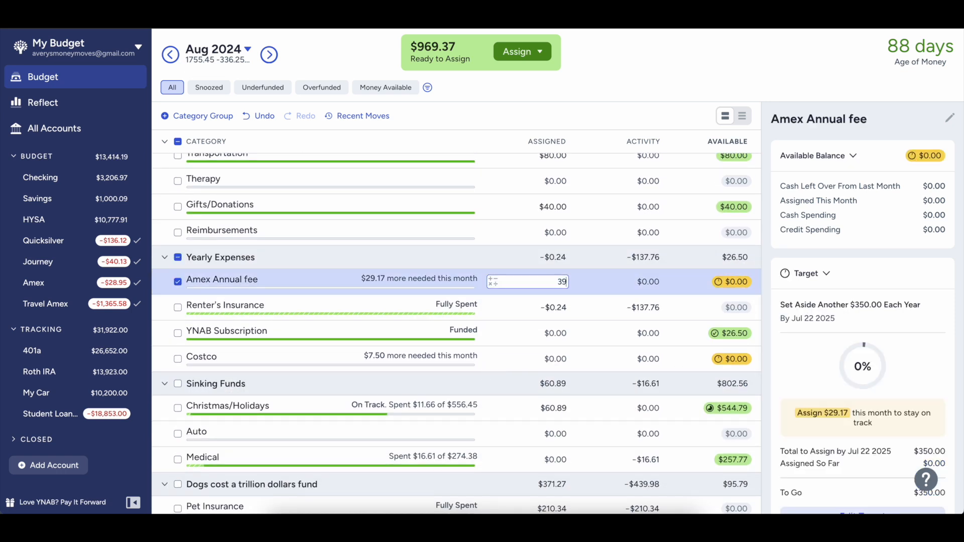
pyautogui.press('BackSpace')
pyautogui.press('BackSpace')
pyautogui.press('BackSpace')
pyautogui.press('BackSpace')
pyautogui.write('29.17')
pyautogui.press('Return')
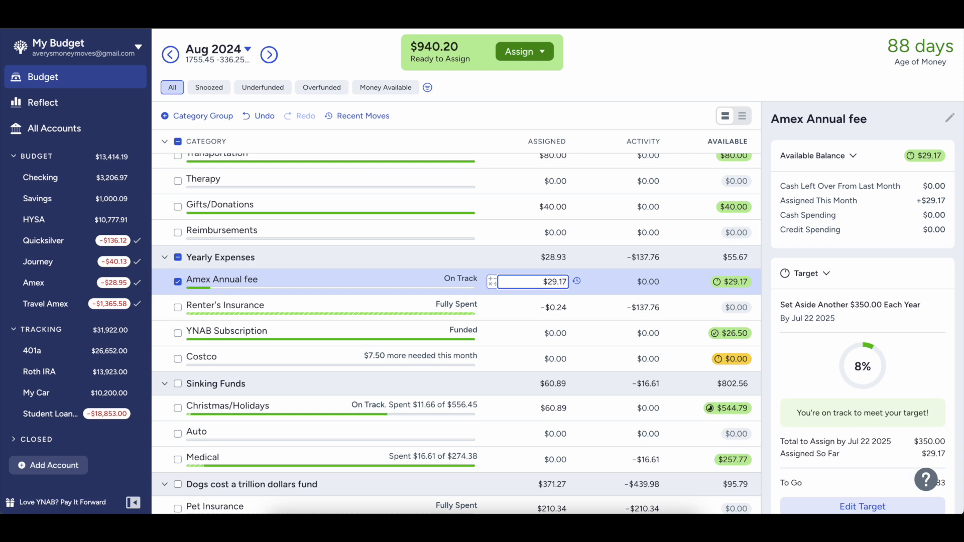
pyautogui.press('Return')
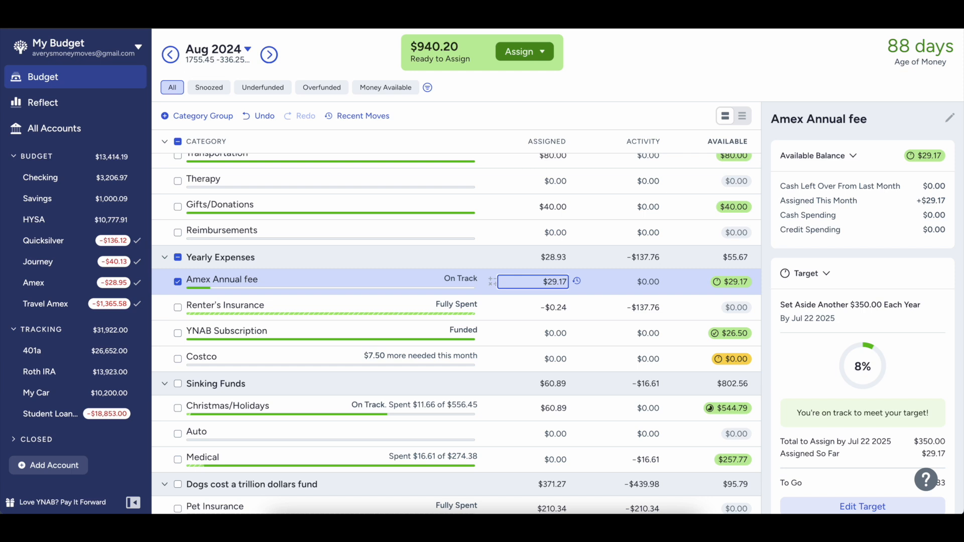
# - Assign 7.50 to the Costco category in the Yearly Expenses group for August 2024
pyautogui.click(556, 333)
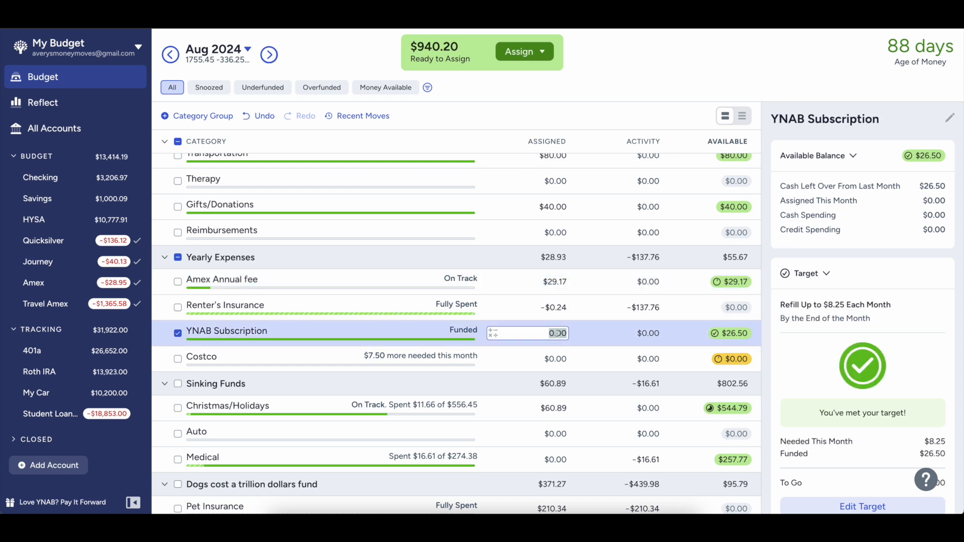
pyautogui.click(538, 360)
pyautogui.write('7.6')
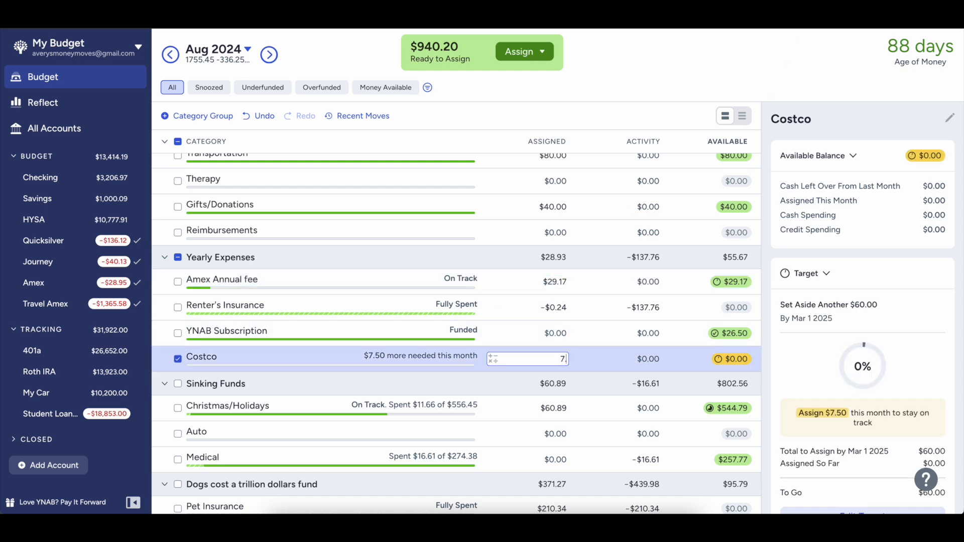
pyautogui.press('Return')
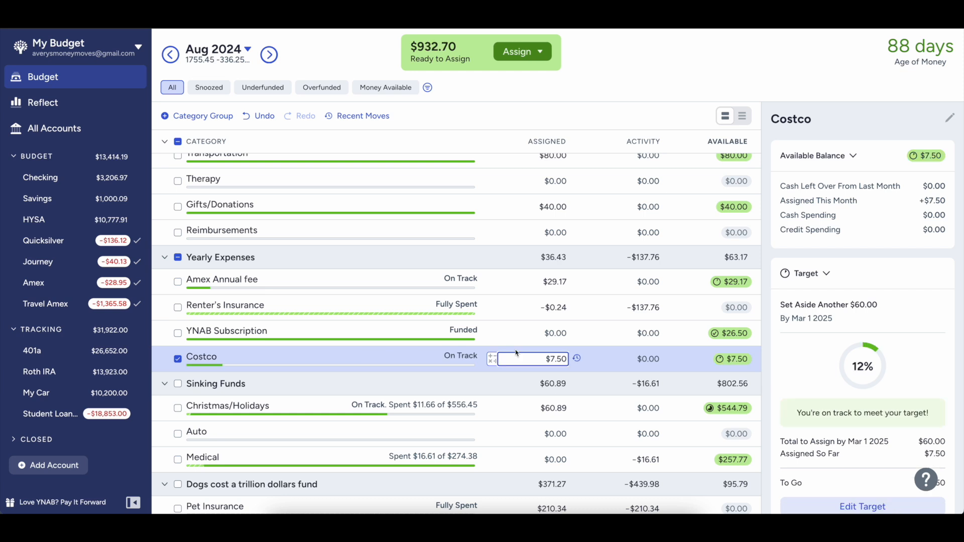
# - Check the August 2024 budget note for the planned cruise amount and the items still left to assign
pyautogui.press('Down')
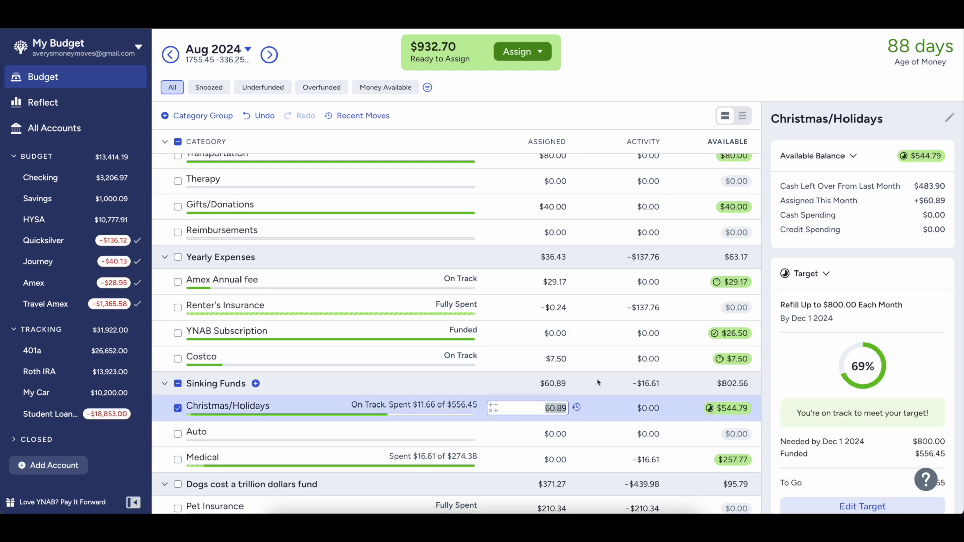
pyautogui.scroll(-2, 320, 452)
pyautogui.scroll(-3, 277, 410)
pyautogui.scroll(-3, 280, 403)
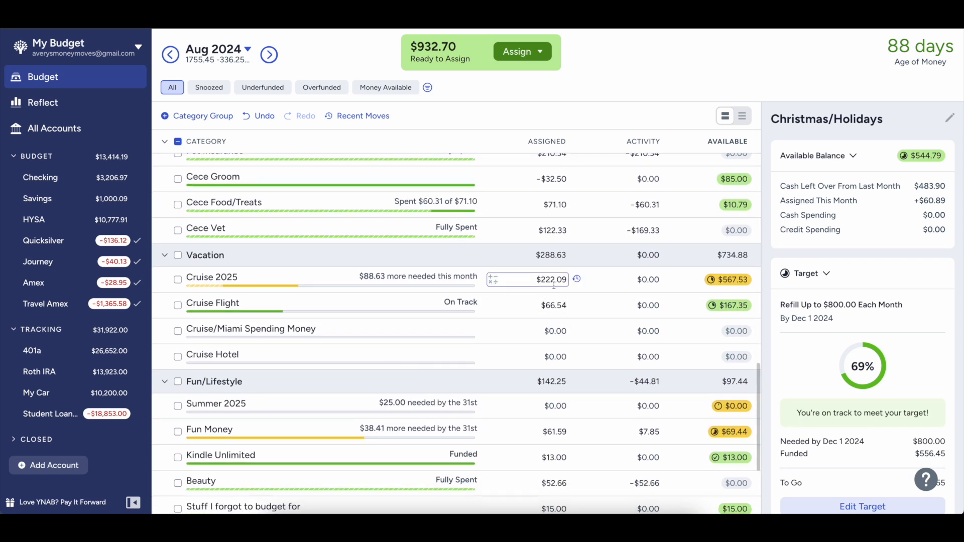
pyautogui.click(554, 280)
pyautogui.click(217, 60)
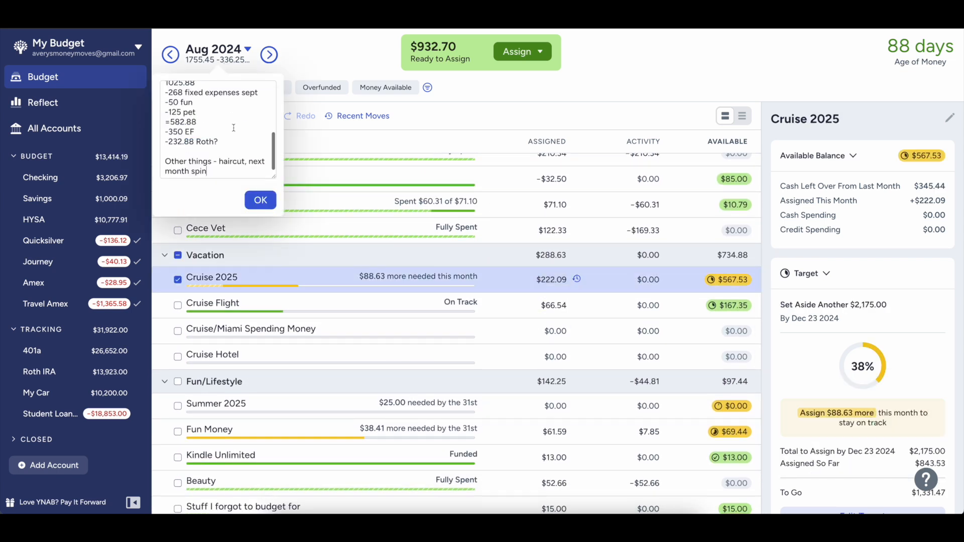
pyautogui.scroll(2, 271, 149)
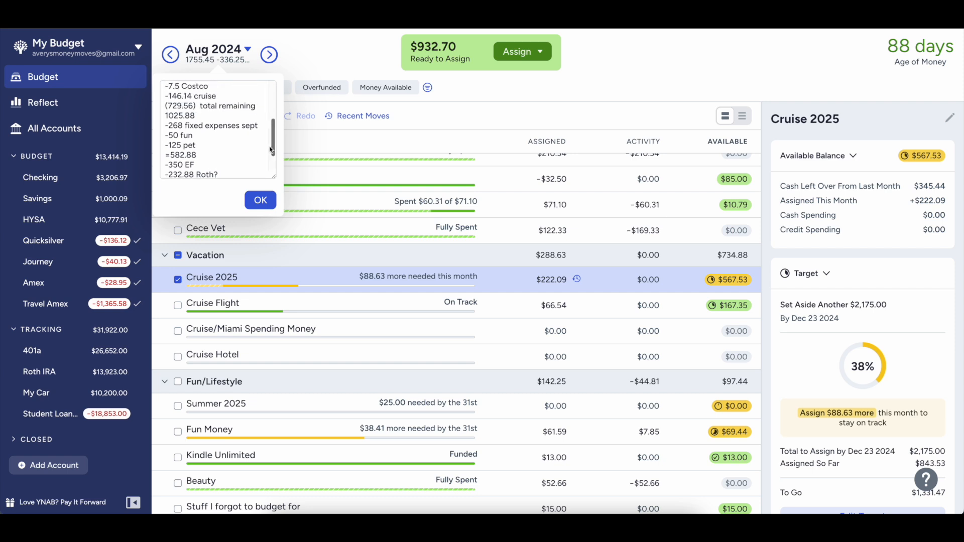
pyautogui.click(501, 277)
# - Add 146.14 to the amount assigned to the Cruise 2025 category in the Vacation group for August 2024
pyautogui.click(560, 276)
pyautogui.click(561, 276)
pyautogui.write('+146.1')
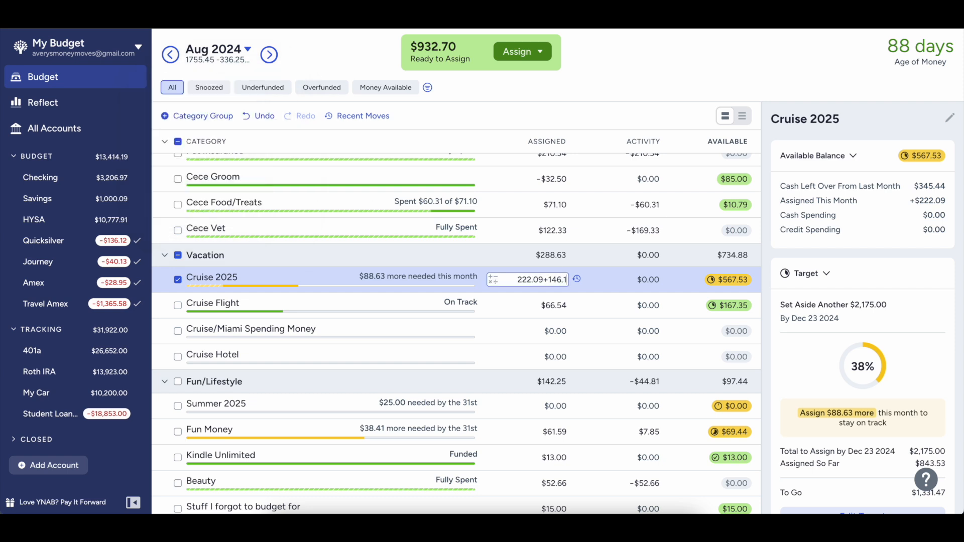
pyautogui.write('4')
pyautogui.press('Return')
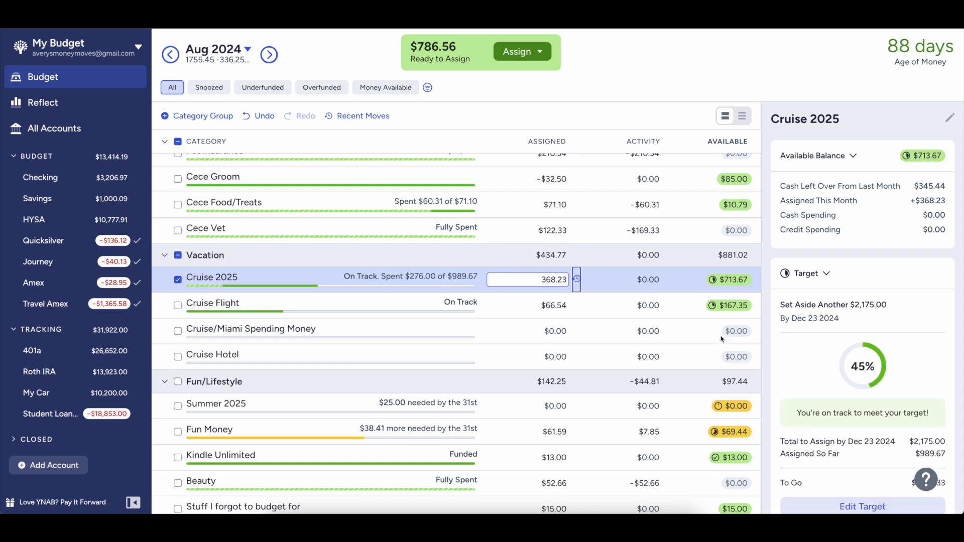
pyautogui.moveTo(849, 441); pyautogui.dragTo(781, 441)
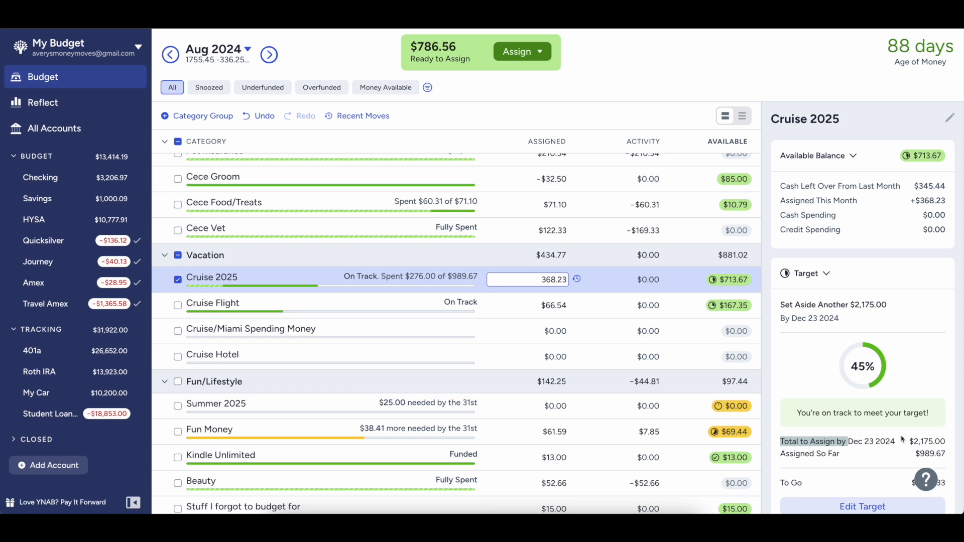
pyautogui.click(903, 440)
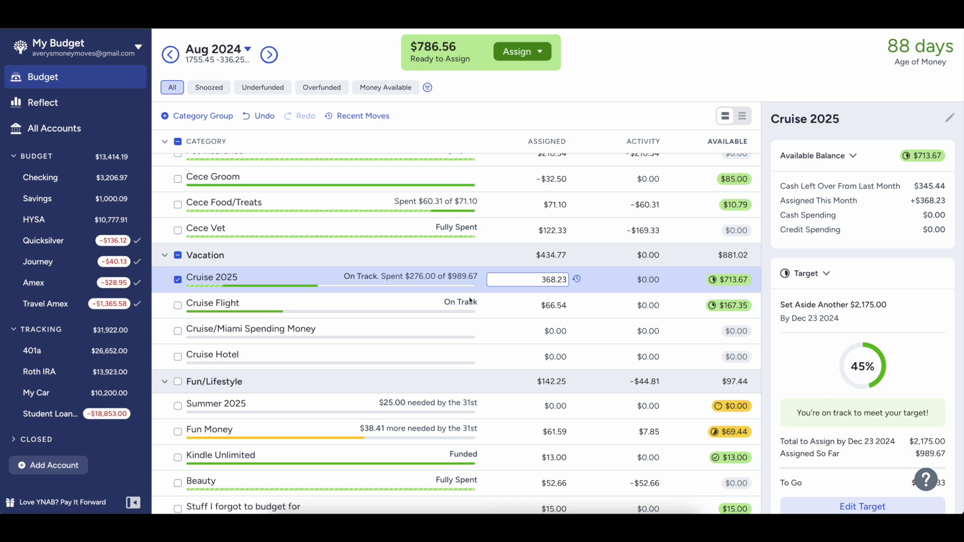
pyautogui.click(178, 279)
# - Add 0.57 to the amount assigned to the Fun Money category in the Fun/Lifestyle group for August 2024
pyautogui.scroll(-2, 422, 332)
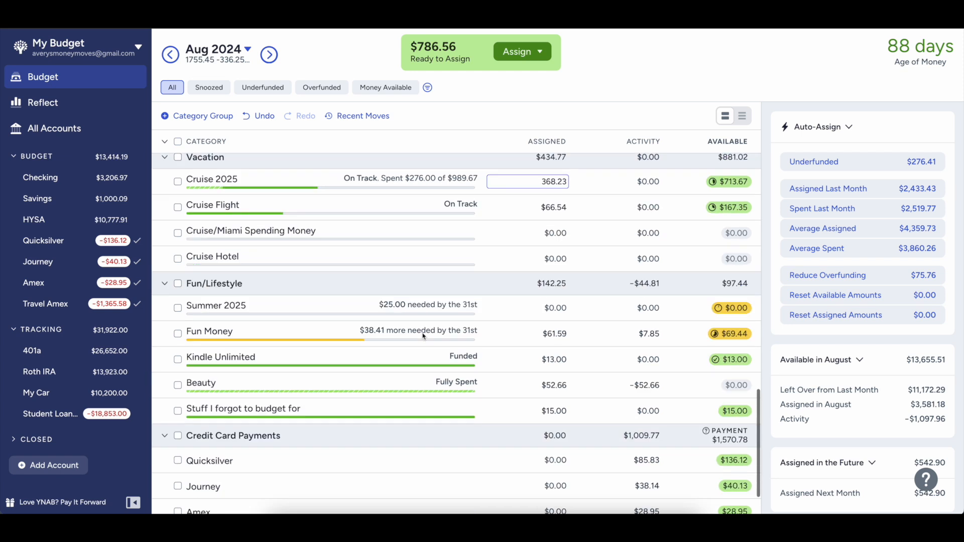
pyautogui.scroll(-5, 542, 334)
pyautogui.scroll(5, 542, 334)
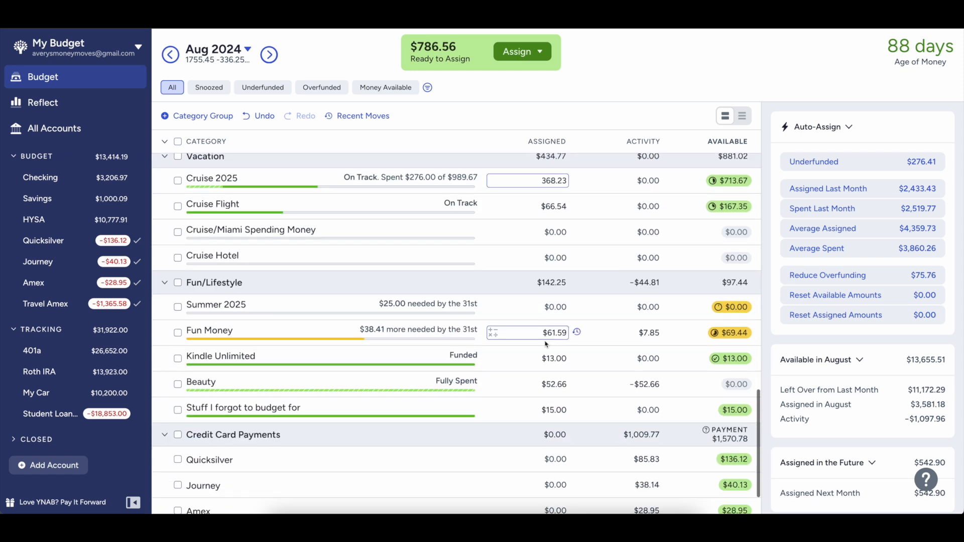
pyautogui.click(504, 325)
pyautogui.press('Right')
pyautogui.write('+')
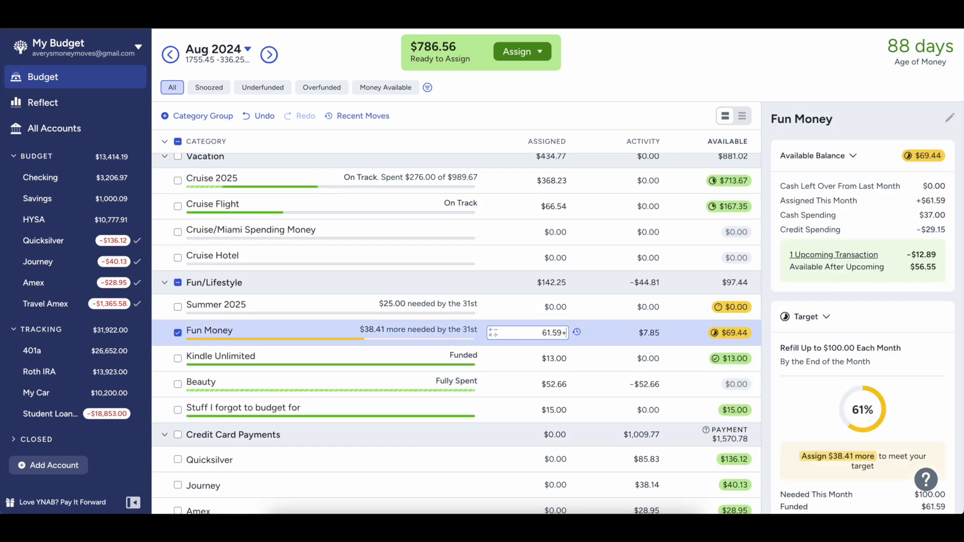
pyautogui.write('56')
pyautogui.press('BackSpace')
pyautogui.press('BackSpace')
pyautogui.write('.57')
pyautogui.press('Return')
pyautogui.press('Up')
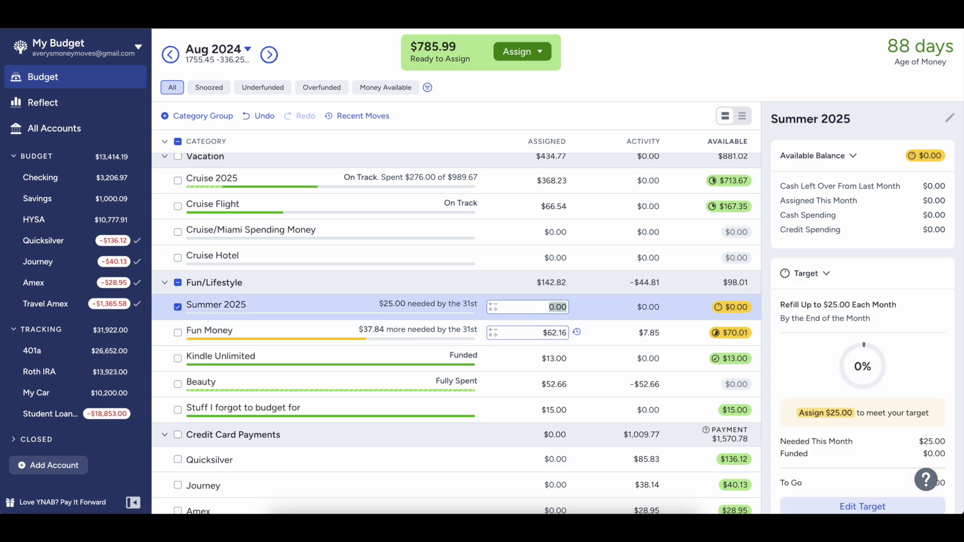
# - Set the August 2024 amount assigned to Fun Money to 61.25 and increase it by 0.90
pyautogui.press('Down')
pyautogui.write('61.25')
pyautogui.press('Return')
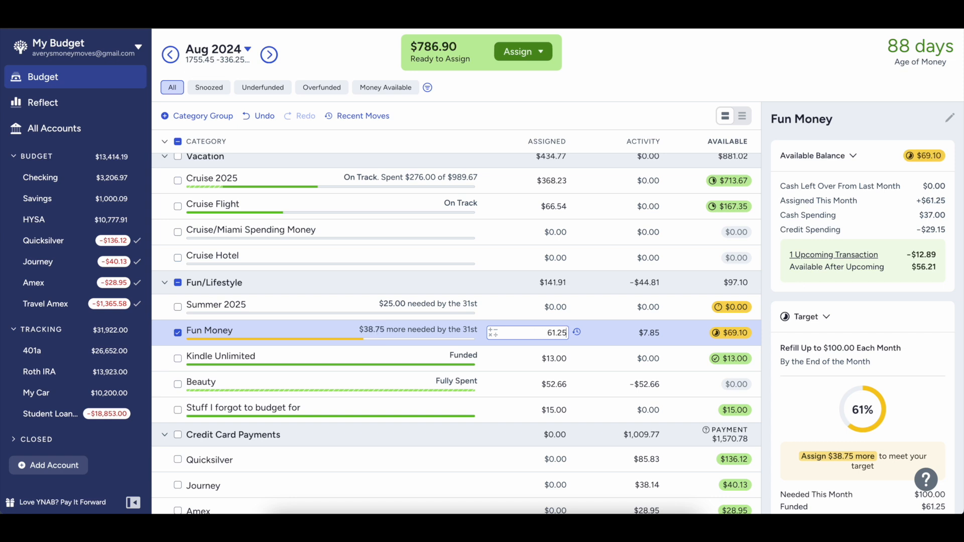
pyautogui.click(541, 334)
pyautogui.moveTo(540, 334); pyautogui.dragTo(570, 335)
pyautogui.click(566, 332)
pyautogui.write('+.9')
pyautogui.press('Return')
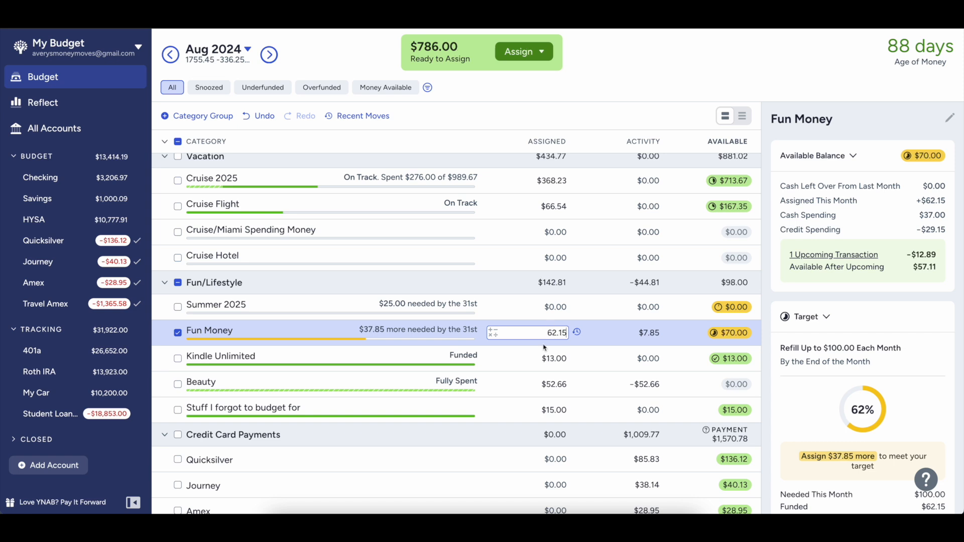
# - Review the remaining planned amounts in the August 2024 budget note, including pet insurance, and close it
pyautogui.click(559, 420)
pyautogui.scroll(5, 323, 197)
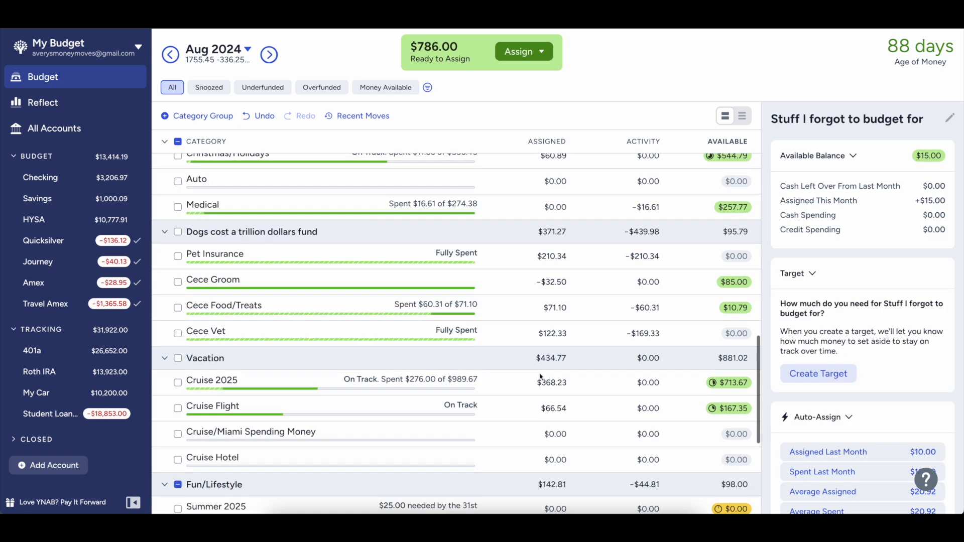
pyautogui.click(218, 60)
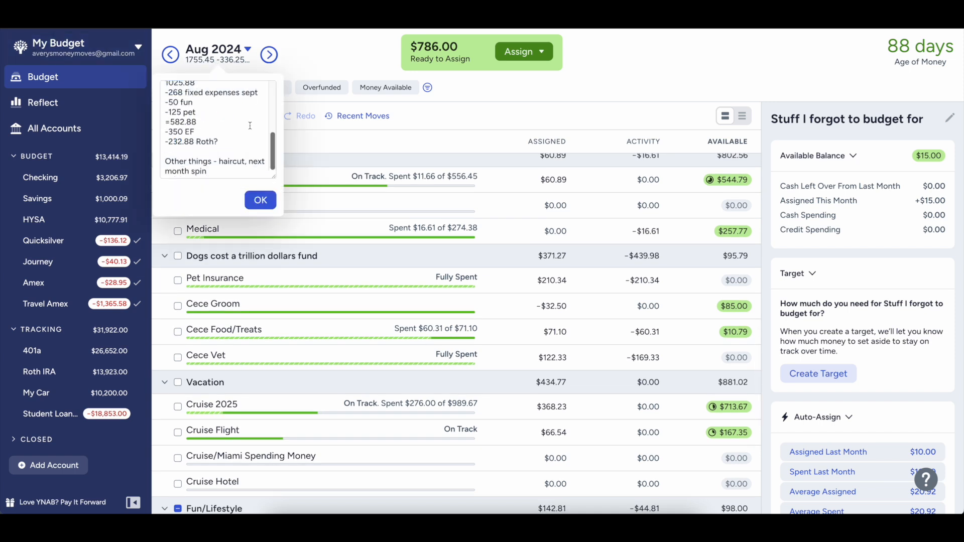
pyautogui.scroll(1, 267, 153)
pyautogui.scroll(3, 208, 130)
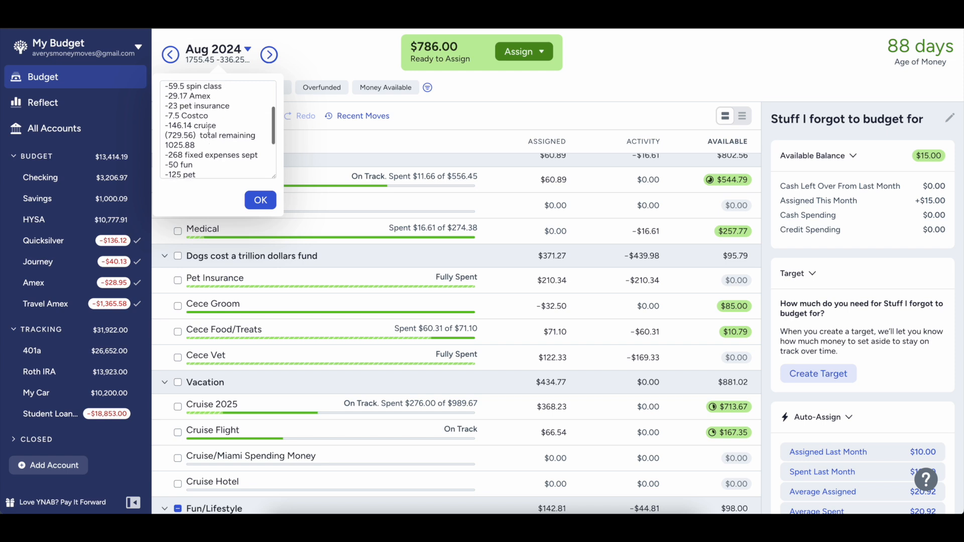
pyautogui.click(257, 202)
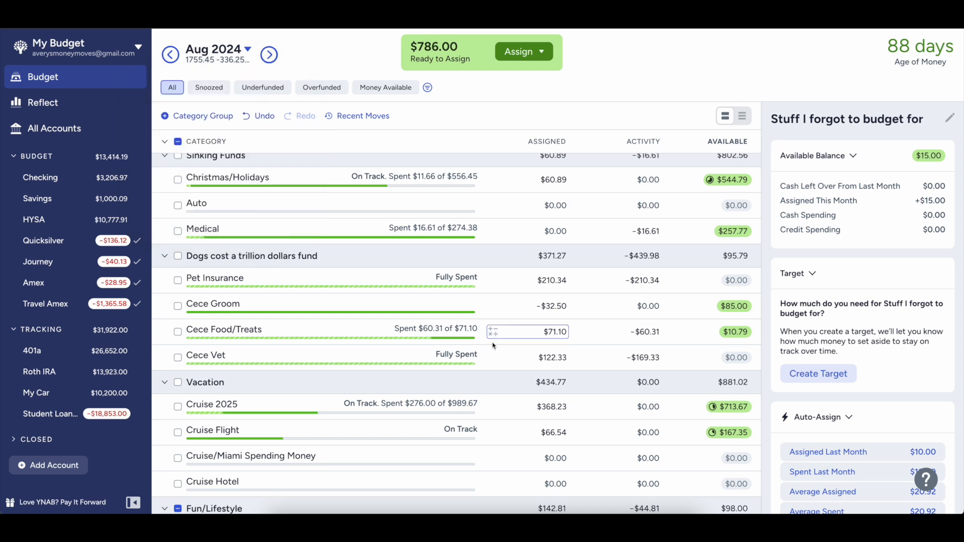
# - Add 23 to the amount assigned to Pet Insurance in the Dogs cost a trillion dollars fund group
pyautogui.scroll(-2, 486, 343)
pyautogui.click(178, 407)
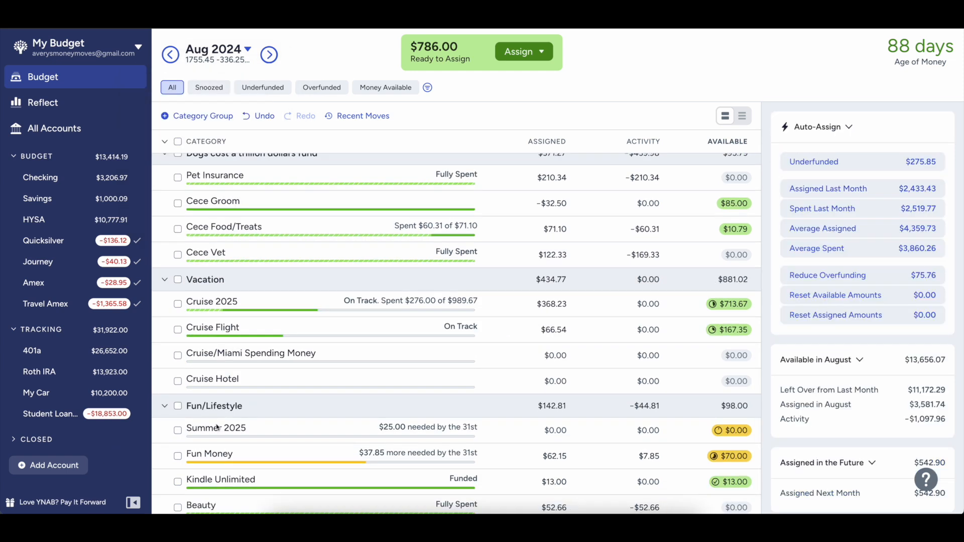
pyautogui.scroll(3, 217, 428)
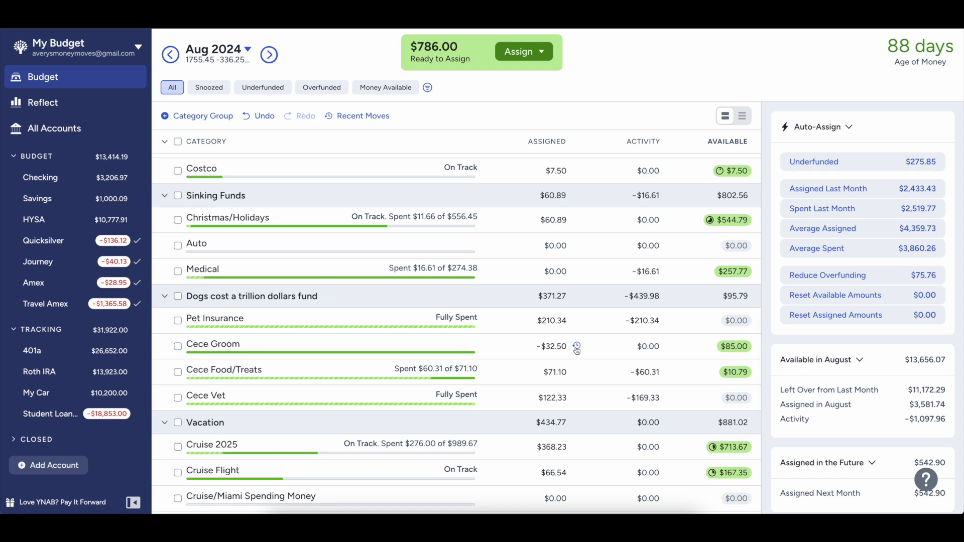
pyautogui.click(550, 320)
pyautogui.write('+23')
pyautogui.press('Return')
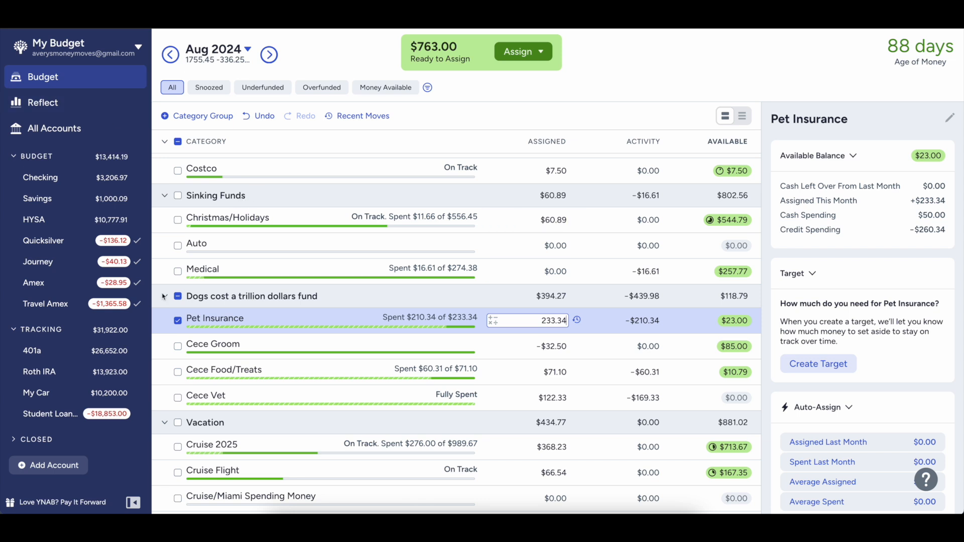
pyautogui.click(177, 321)
# - Look over the August 2024 category groups and inspect the activity details of the Subscriptions category
pyautogui.scroll(4, 510, 310)
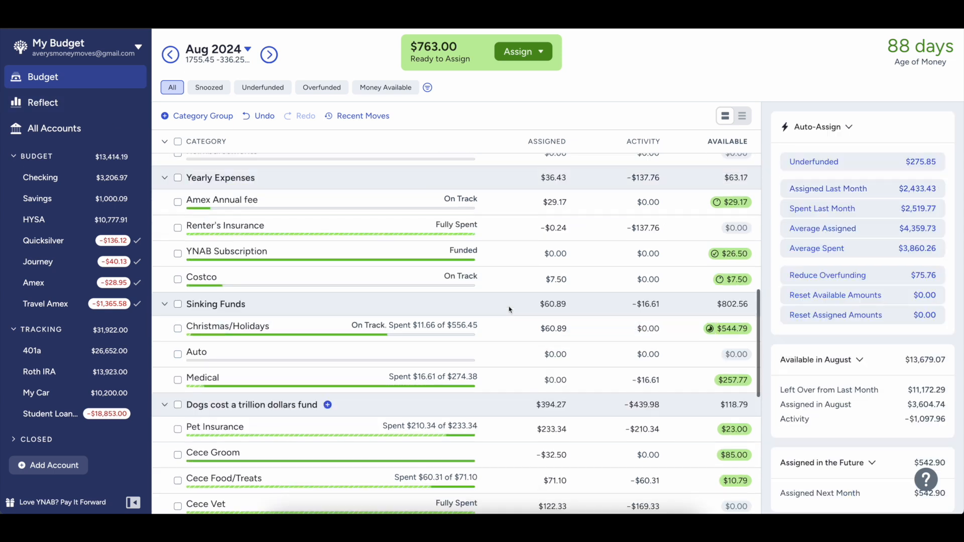
pyautogui.scroll(1, 509, 309)
pyautogui.click(508, 308)
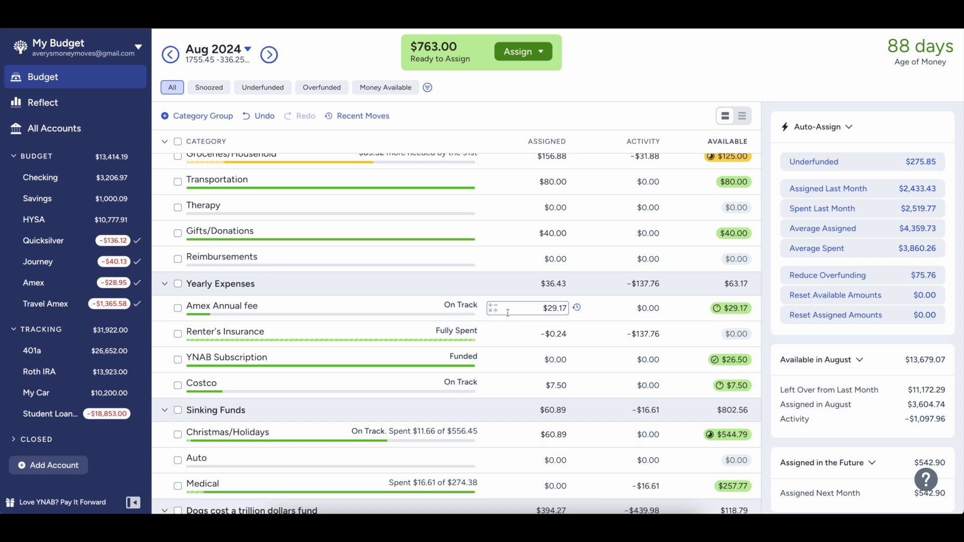
pyautogui.scroll(10, 508, 312)
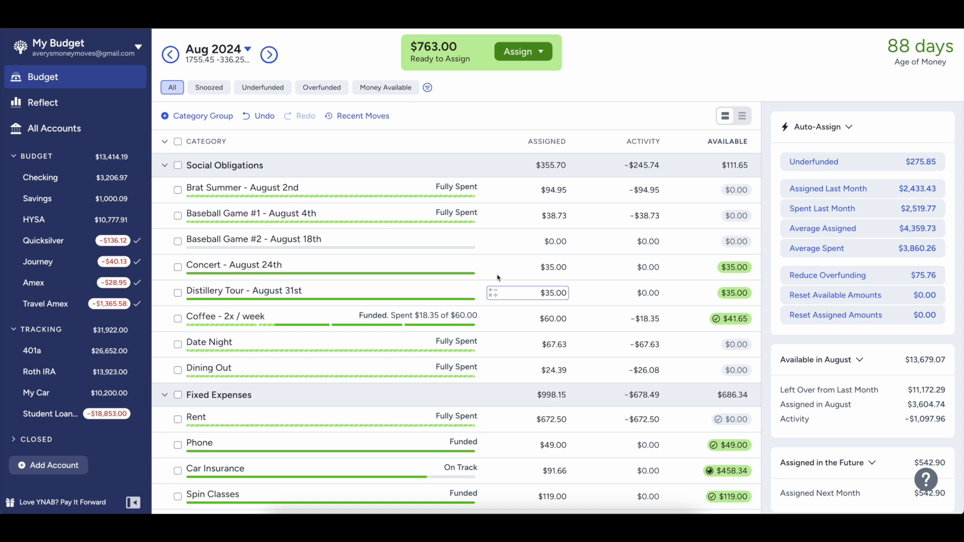
pyautogui.scroll(-1, 520, 292)
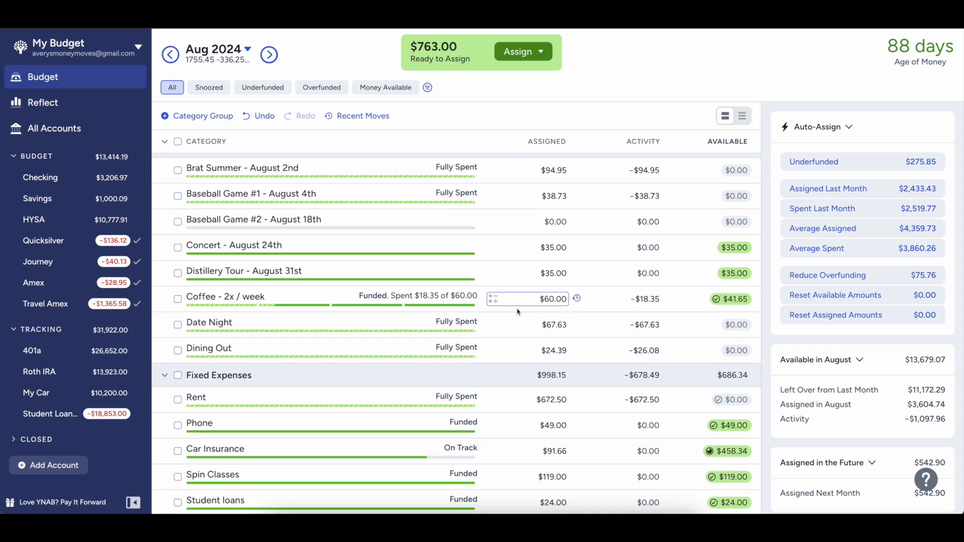
pyautogui.scroll(-10, 520, 316)
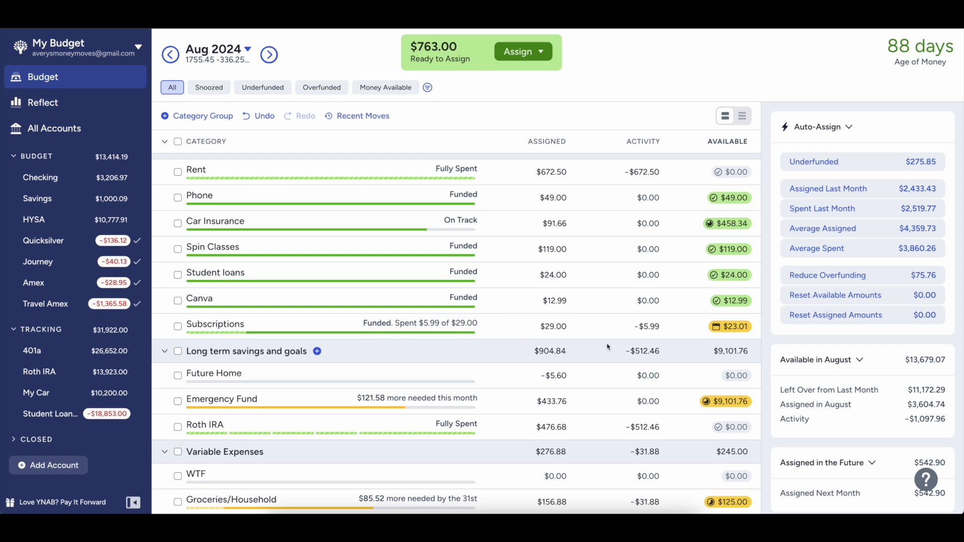
pyautogui.scroll(-1, 634, 330)
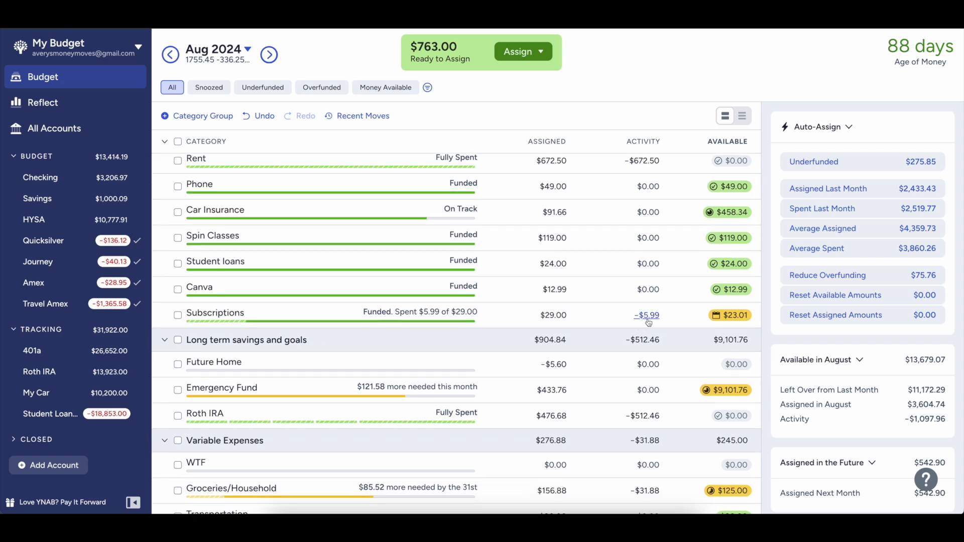
pyautogui.click(647, 316)
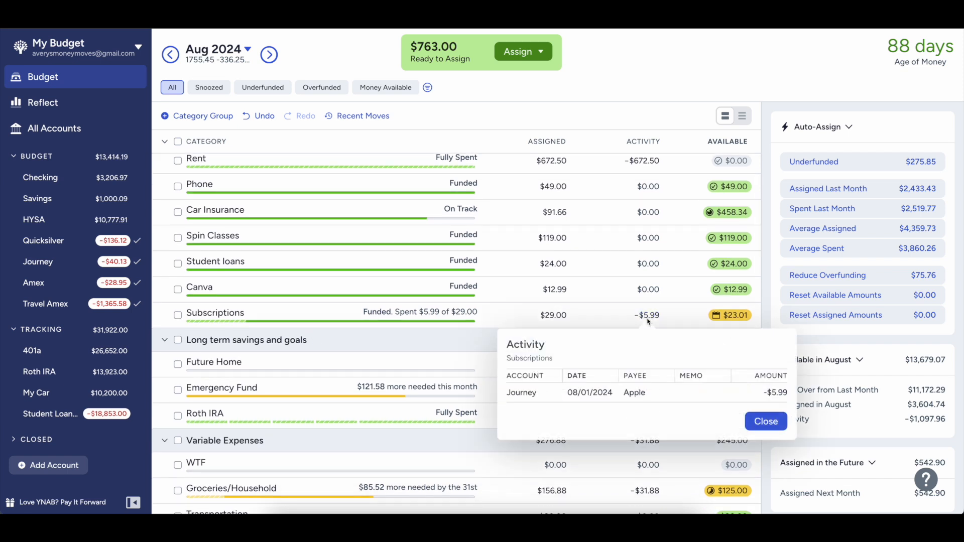
pyautogui.click(755, 425)
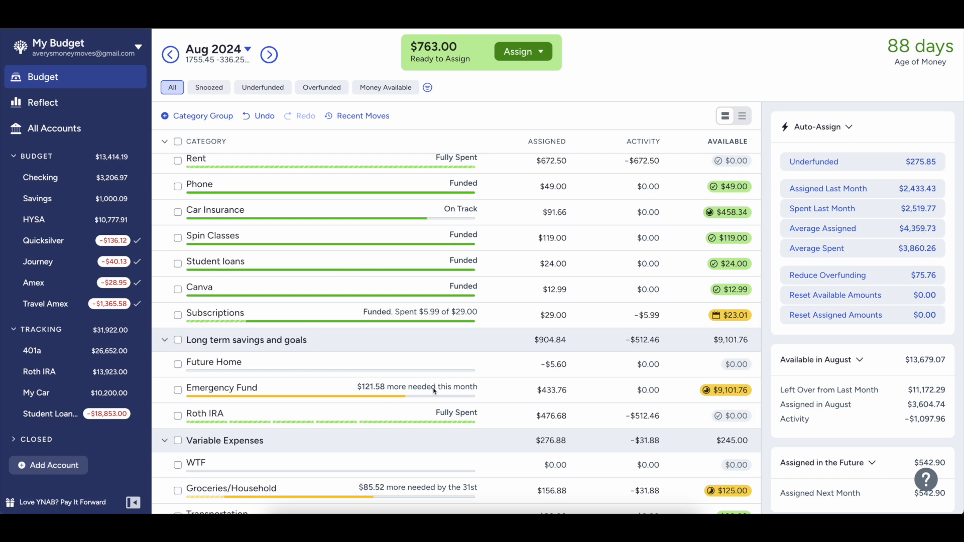
# - Consult the August 2024 budget note for the planned pet amount and add 125 to the Cece Vet assignment
pyautogui.scroll(2, 249, 143)
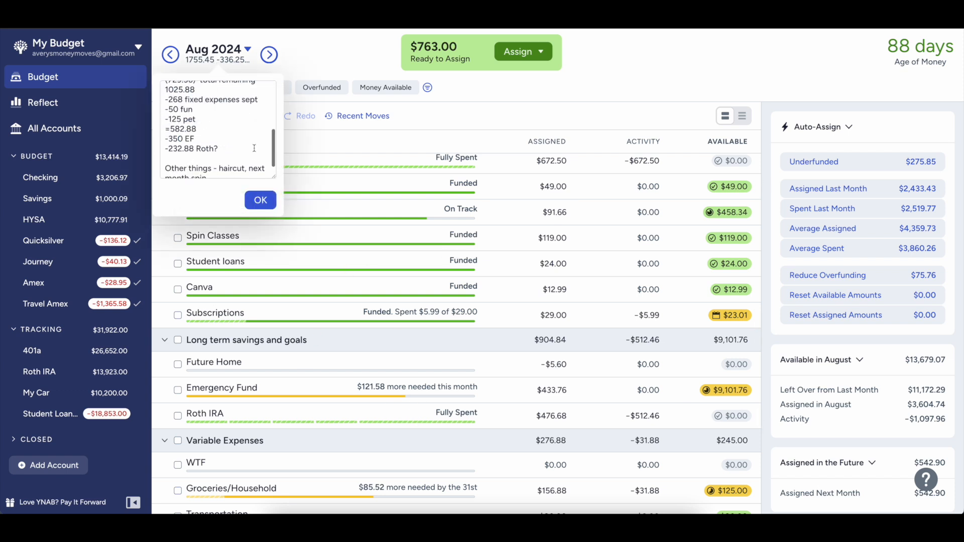
pyautogui.scroll(2, 180, 124)
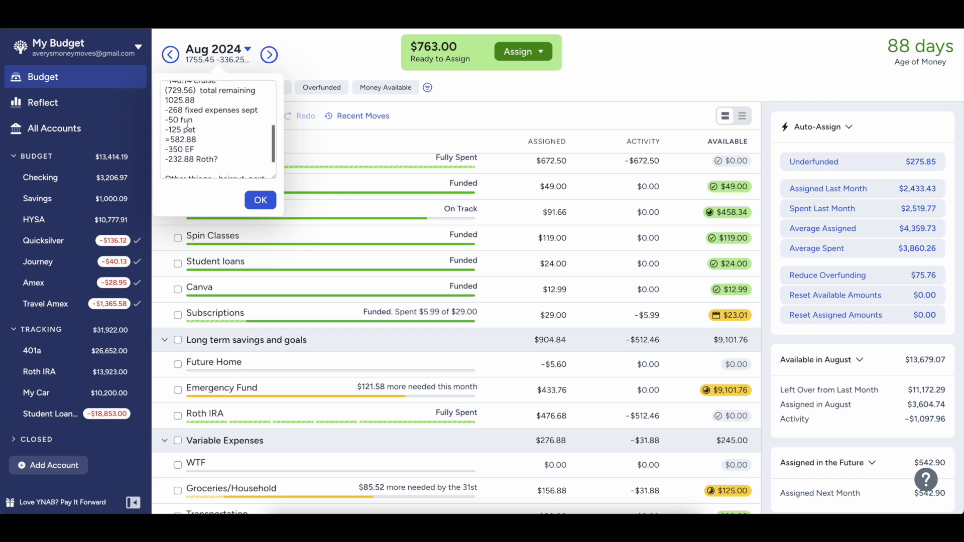
pyautogui.click(261, 200)
pyautogui.scroll(-12, 419, 328)
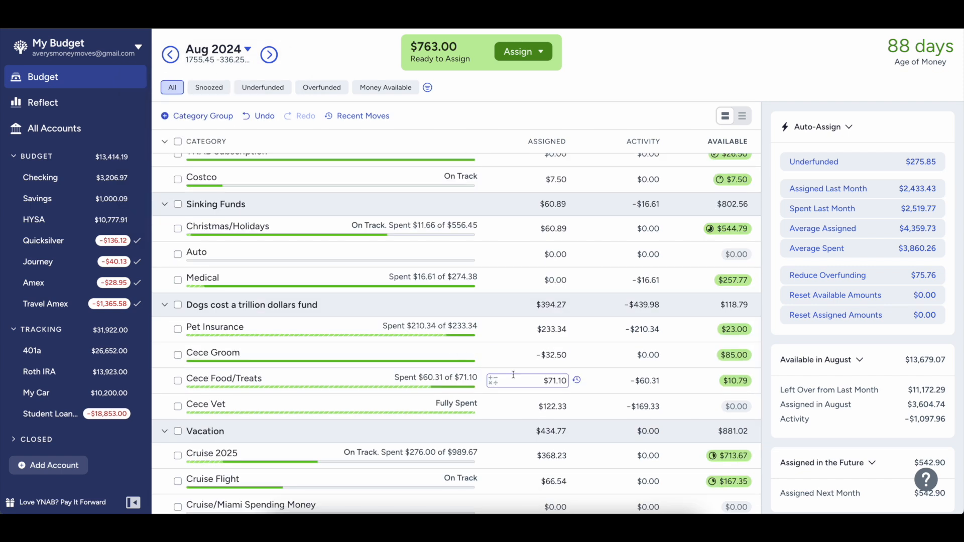
pyautogui.click(566, 380)
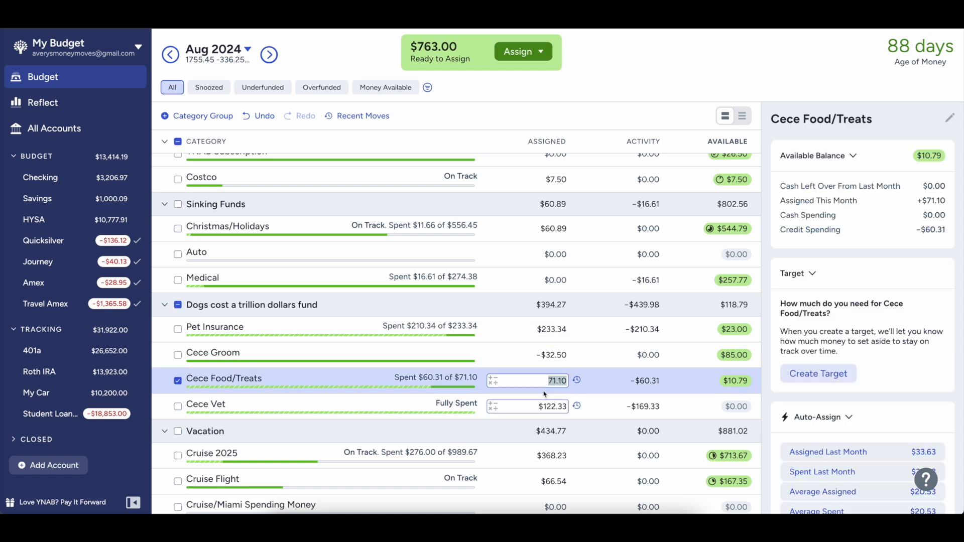
pyautogui.click(555, 404)
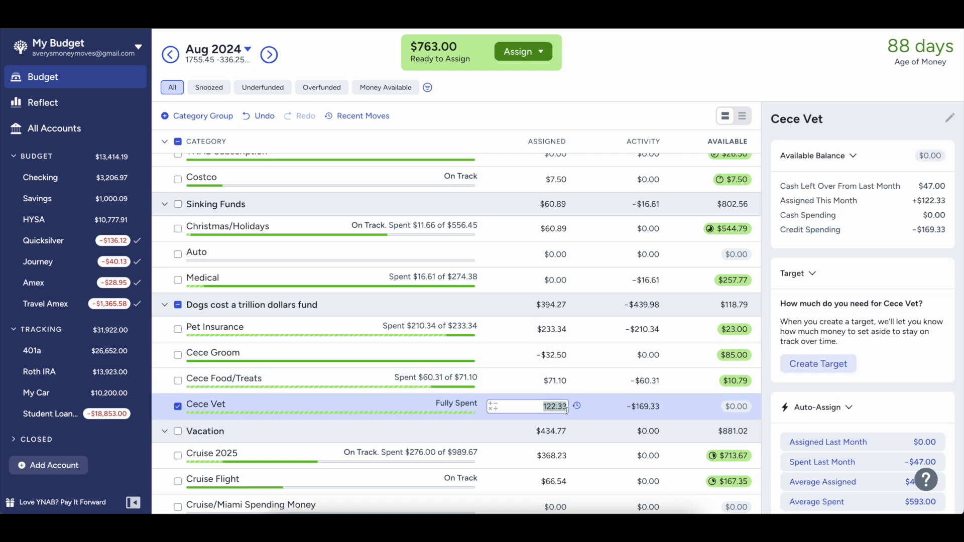
pyautogui.press('Right')
pyautogui.write('+125')
pyautogui.press('Return')
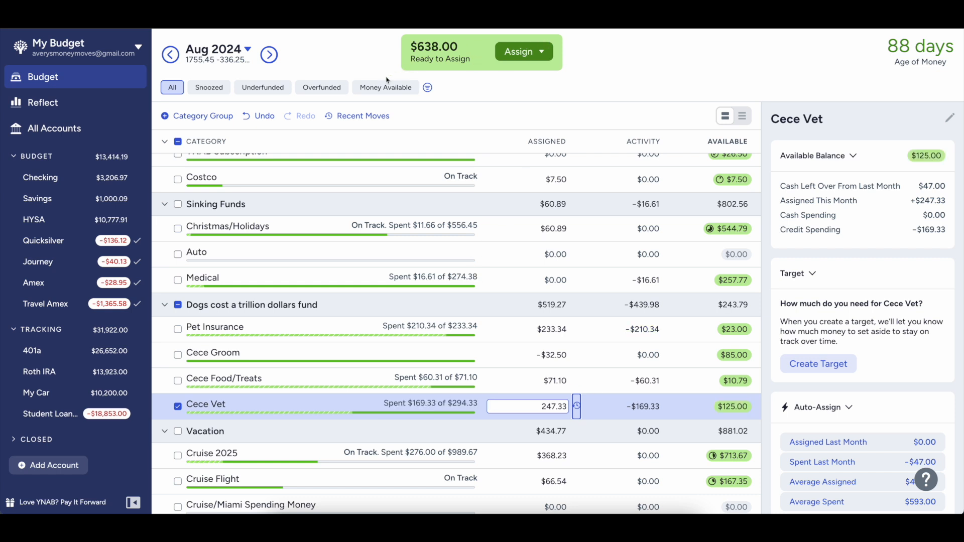
# - Reread the August 2024 budget note from its first line and close it
pyautogui.scroll(12, 348, 290)
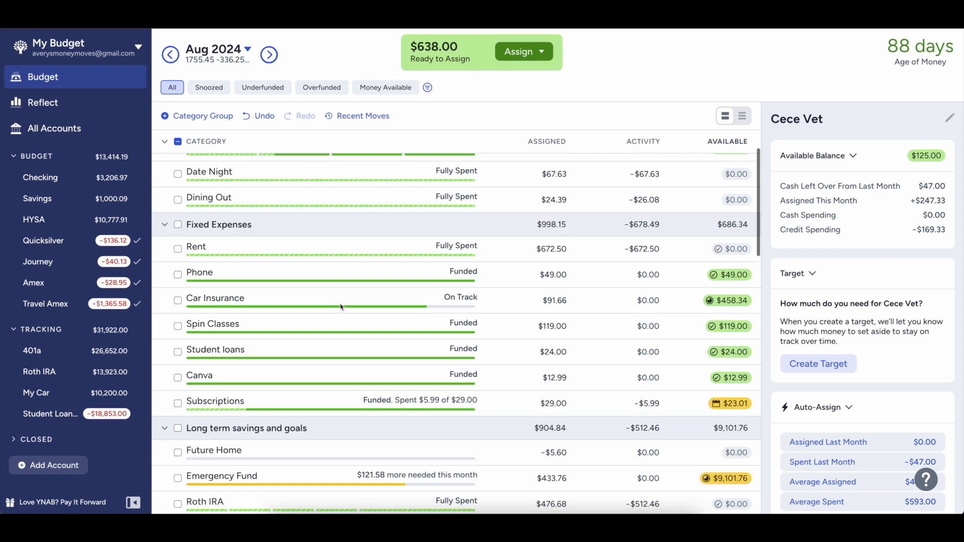
pyautogui.click(213, 61)
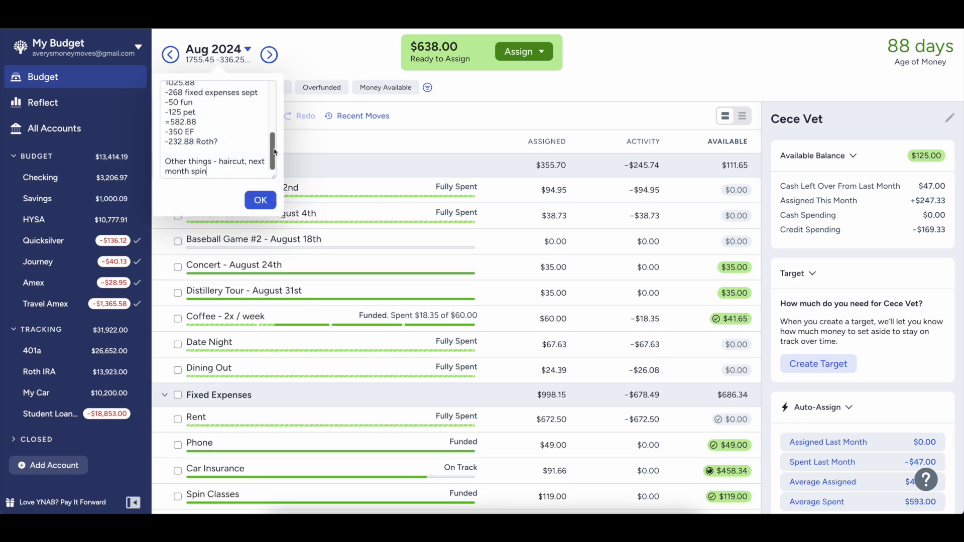
pyautogui.moveTo(275, 150); pyautogui.dragTo(290, 91)
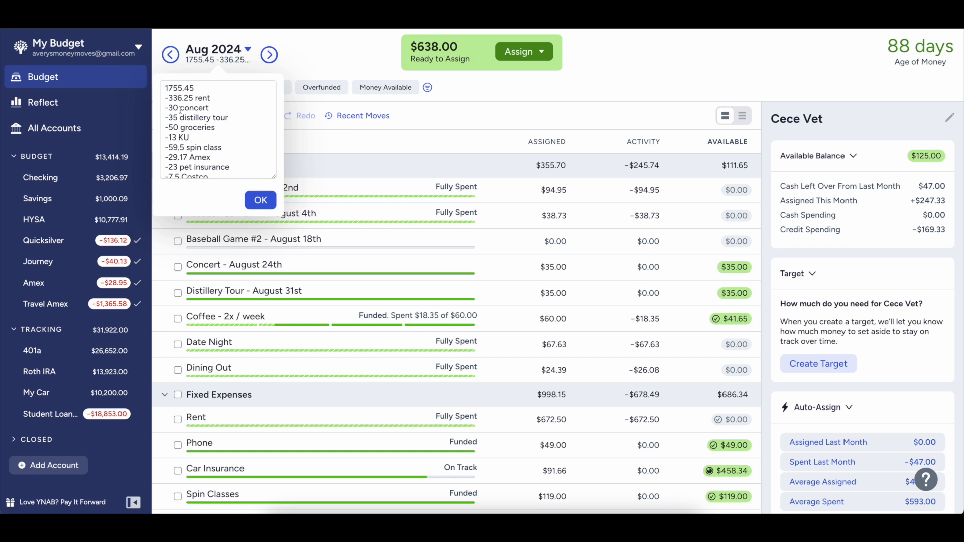
pyautogui.click(260, 200)
# - Switch to the September 2024 budget, clear the category selection and look over the fixed expenses, including the Spin Classes details
pyautogui.click(270, 55)
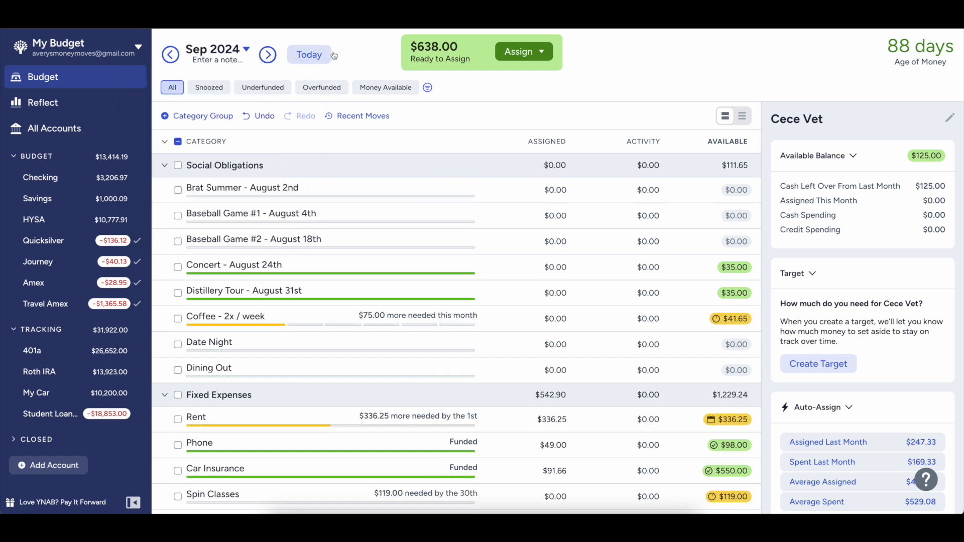
pyautogui.scroll(-2, 460, 294)
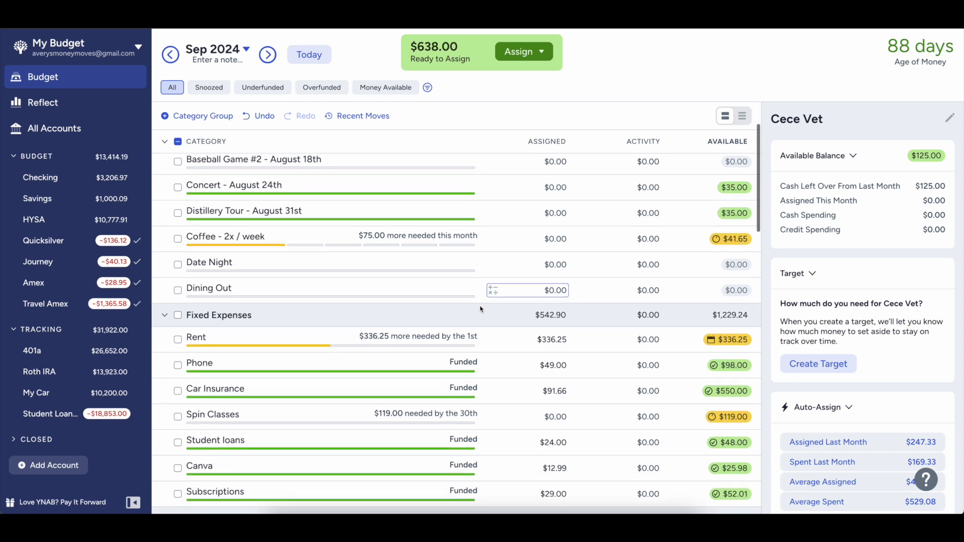
pyautogui.click(178, 141)
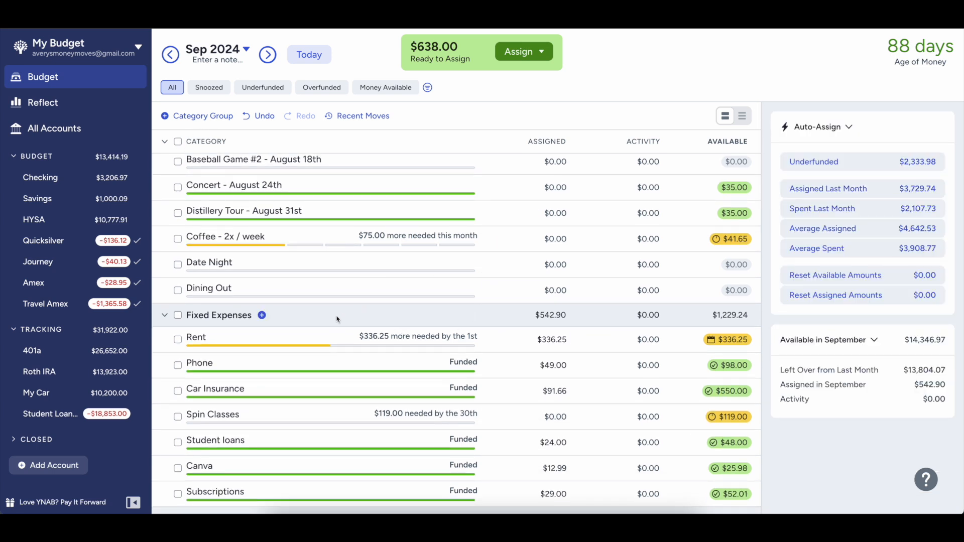
pyautogui.scroll(-1, 311, 333)
pyautogui.scroll(-3, 325, 368)
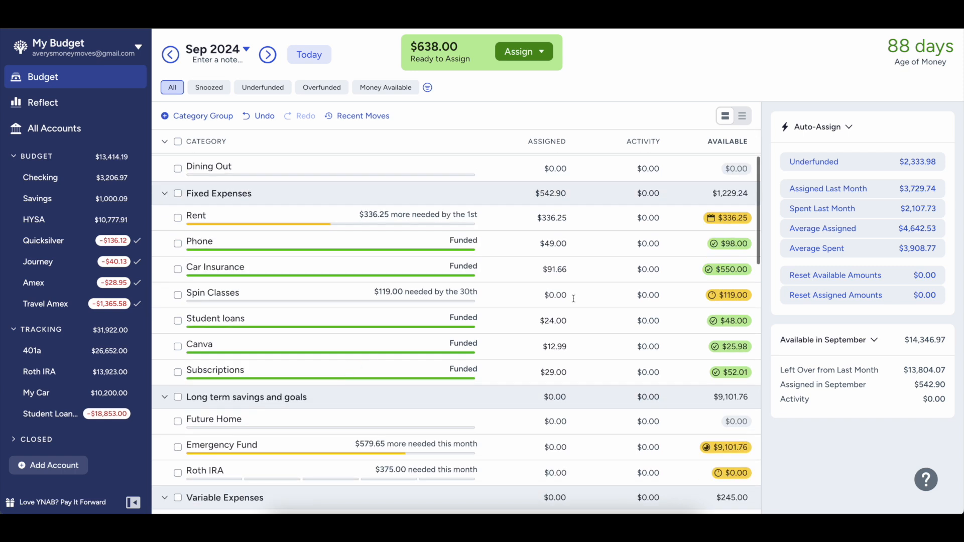
pyautogui.click(557, 295)
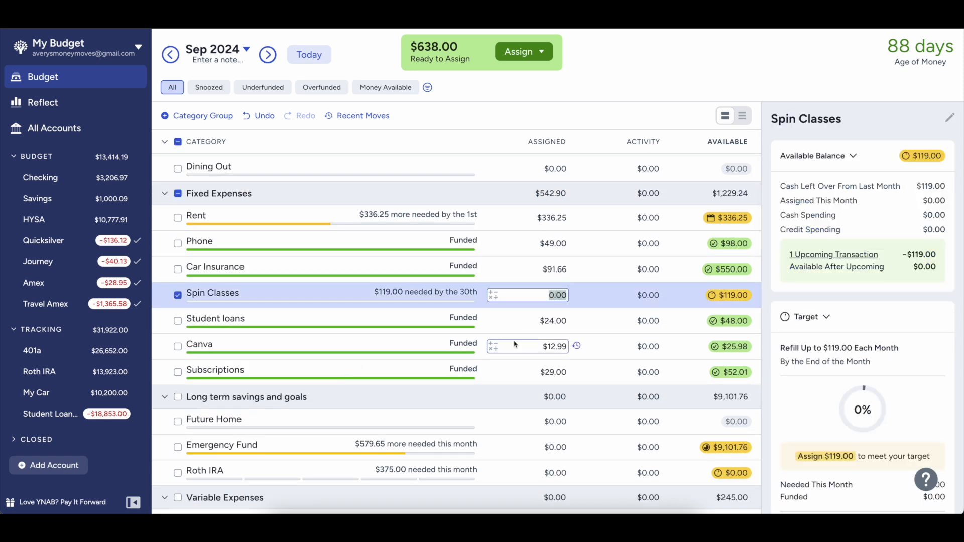
pyautogui.scroll(-1, 489, 366)
pyautogui.scroll(-1, 280, 410)
pyautogui.scroll(-2, 272, 417)
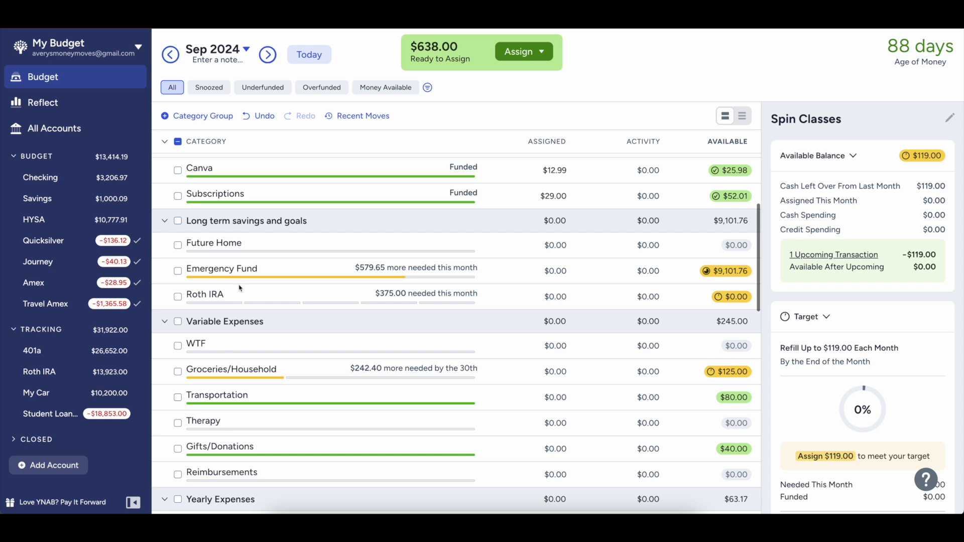
# - Select the Roth IRA category in September 2024 and open its target for editing
pyautogui.click(217, 297)
pyautogui.scroll(-7, 822, 337)
pyautogui.scroll(7, 824, 359)
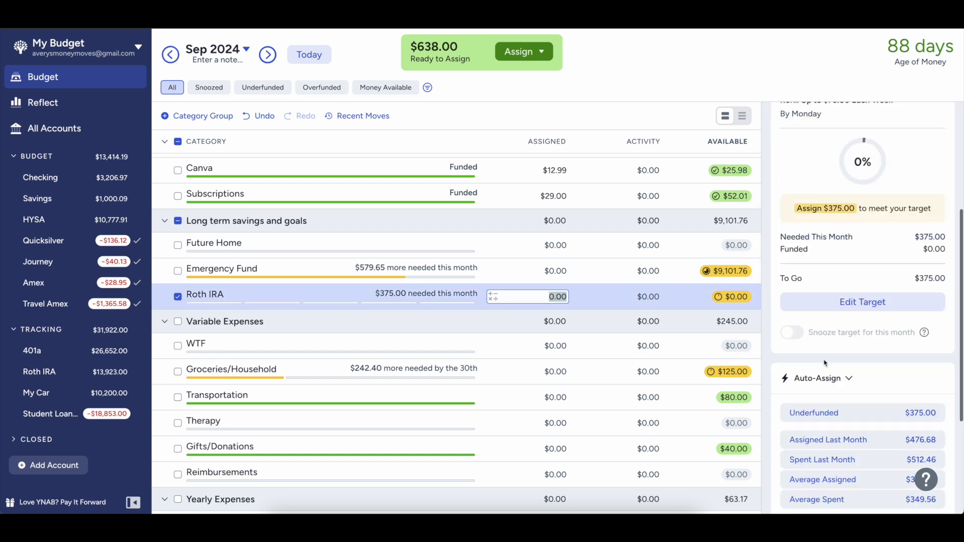
pyautogui.click(962, 111)
pyautogui.click(950, 118)
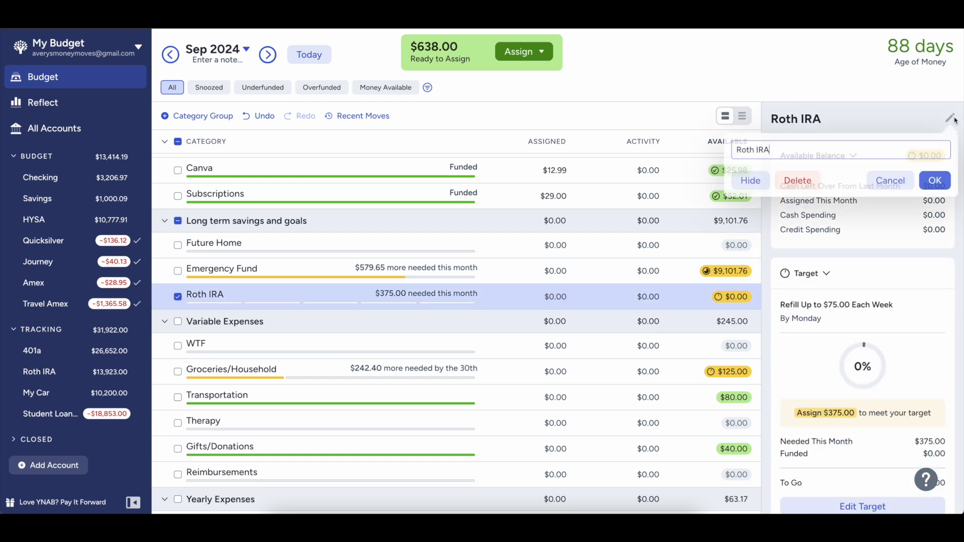
pyautogui.click(884, 181)
pyautogui.scroll(-5, 871, 193)
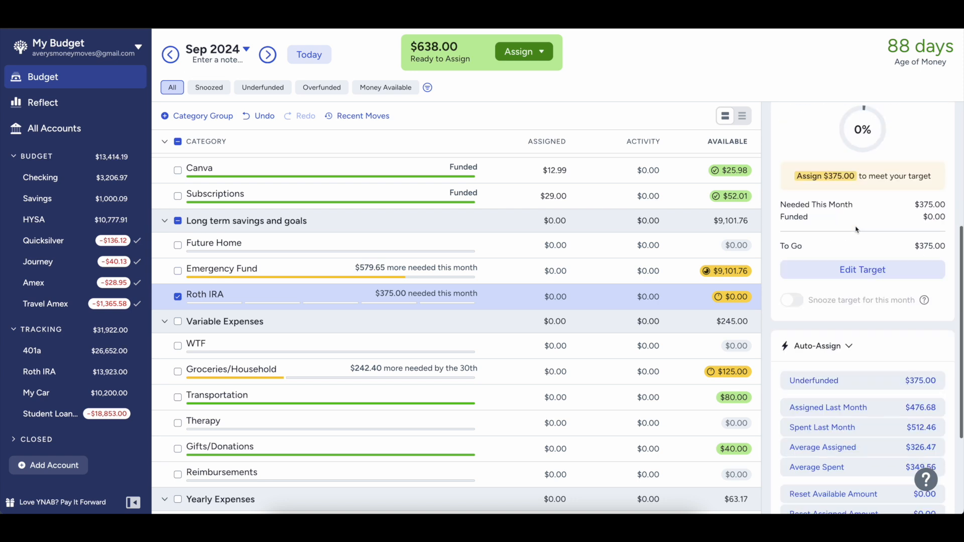
pyautogui.click(822, 270)
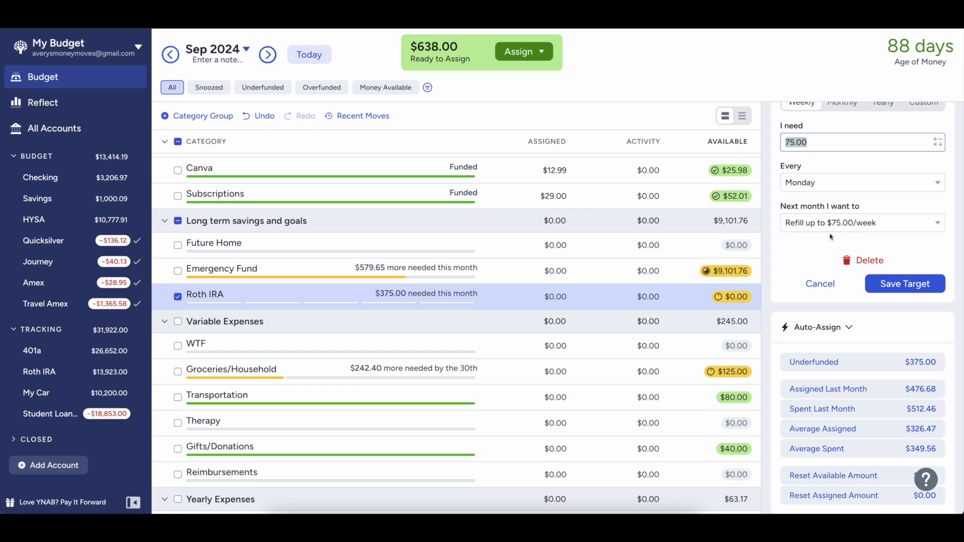
# - Try setting aside another $75.00 per week and a custom repeating schedule for the Roth IRA target, then return to weekly
pyautogui.click(869, 224)
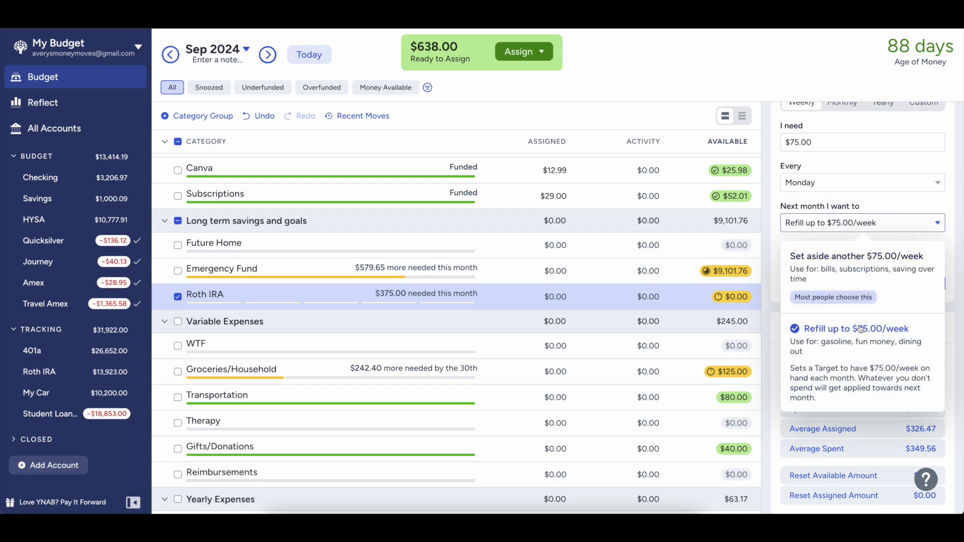
pyautogui.click(861, 304)
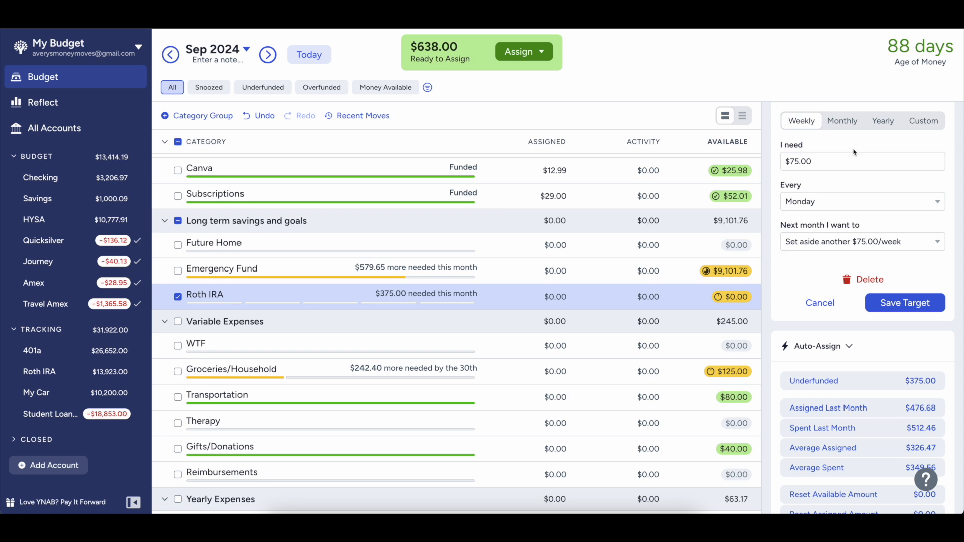
pyautogui.click(930, 123)
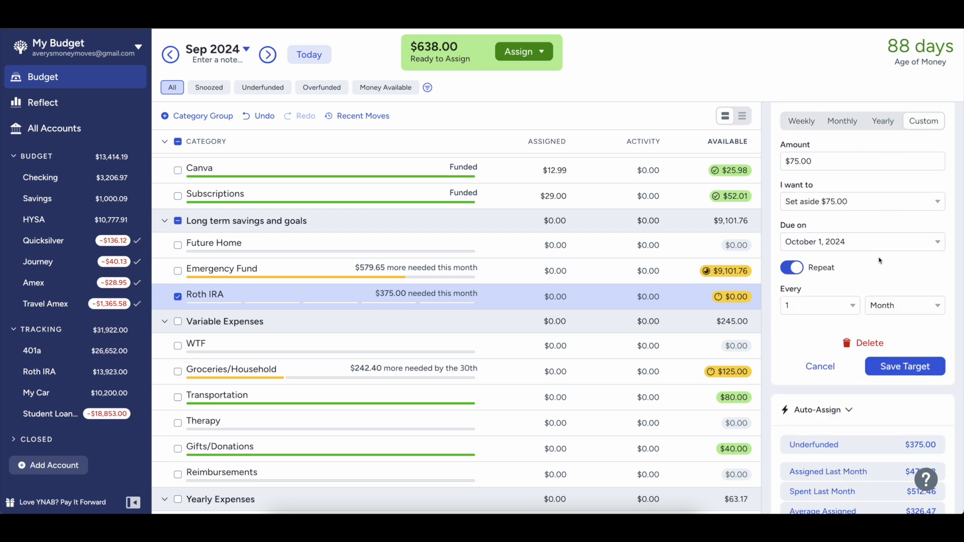
pyautogui.click(899, 305)
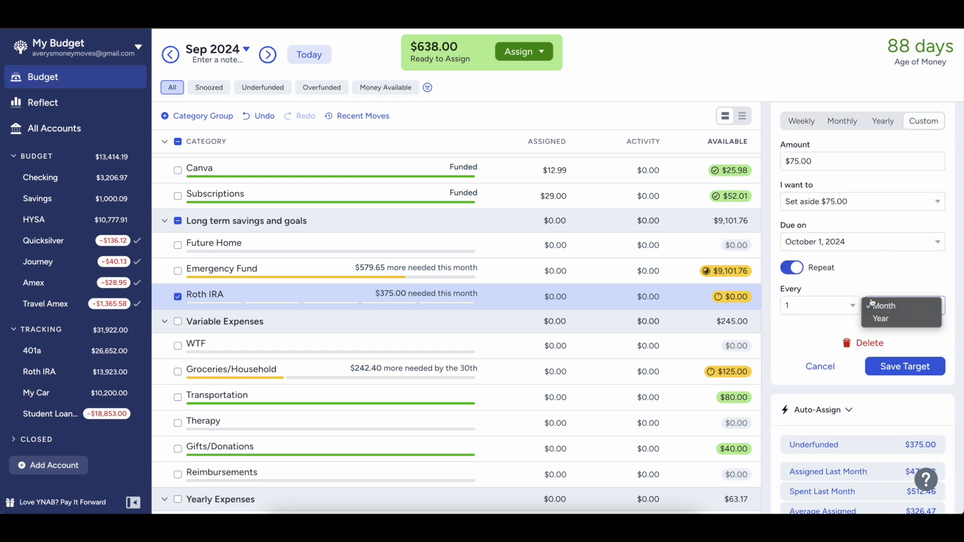
pyautogui.click(895, 272)
pyautogui.click(806, 122)
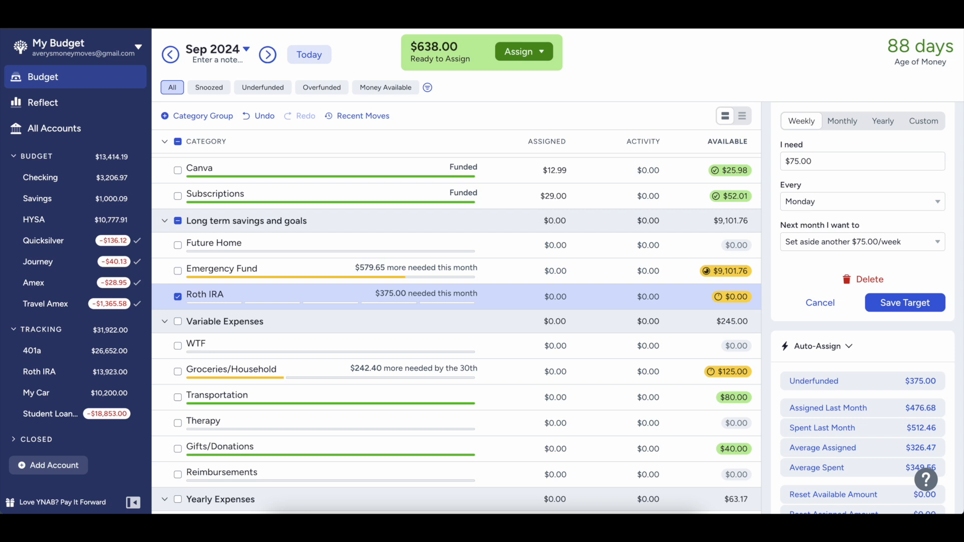
# - Delete the Roth IRA category's target and deselect the category
pyautogui.click(855, 291)
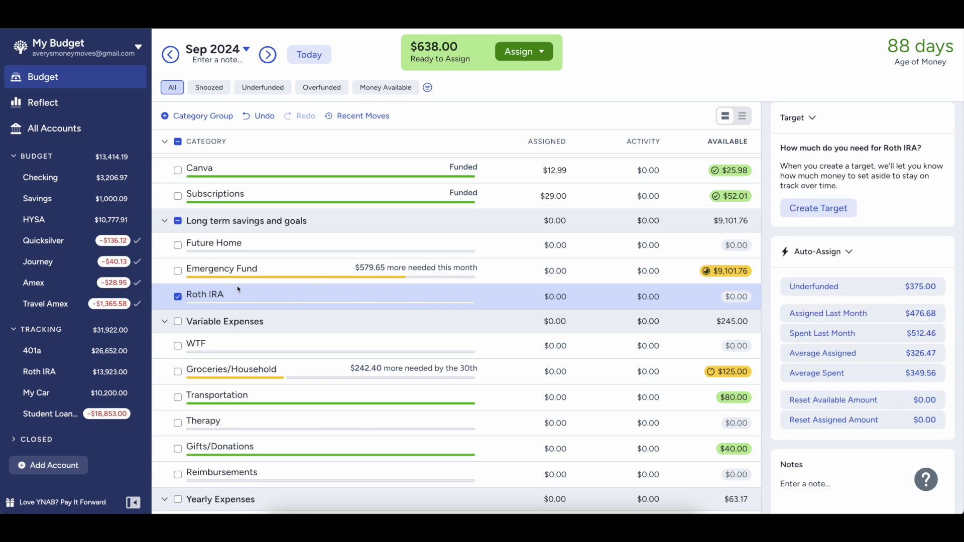
pyautogui.click(178, 296)
# - Select Groceries/Household, Rent and Spin Classes together in September 2024 to check their combined underfunded amount
pyautogui.scroll(8, 279, 322)
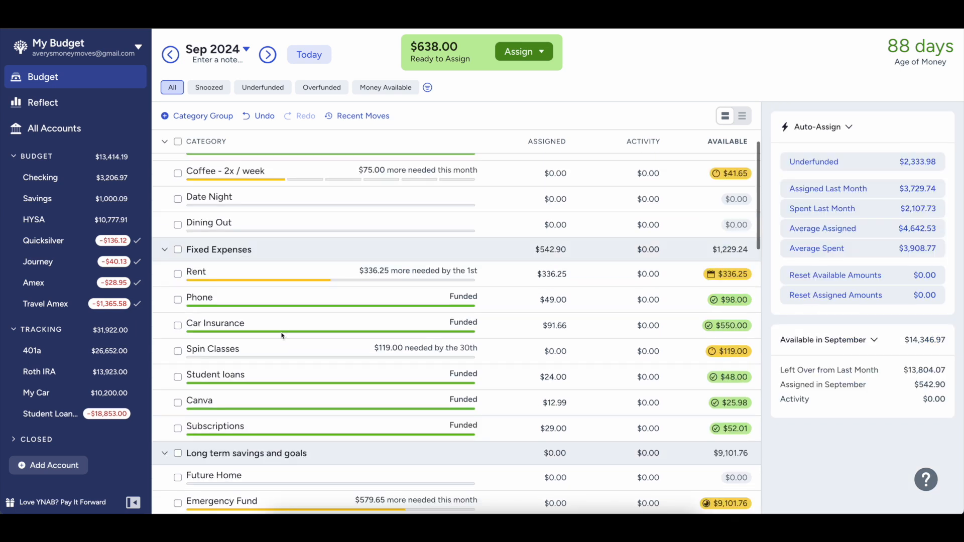
pyautogui.scroll(-4, 271, 316)
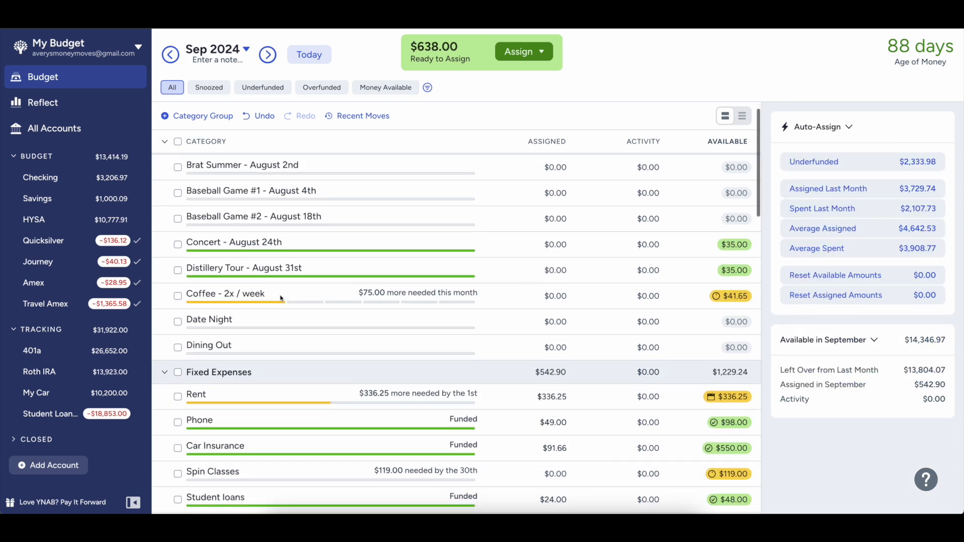
pyautogui.scroll(-5, 271, 331)
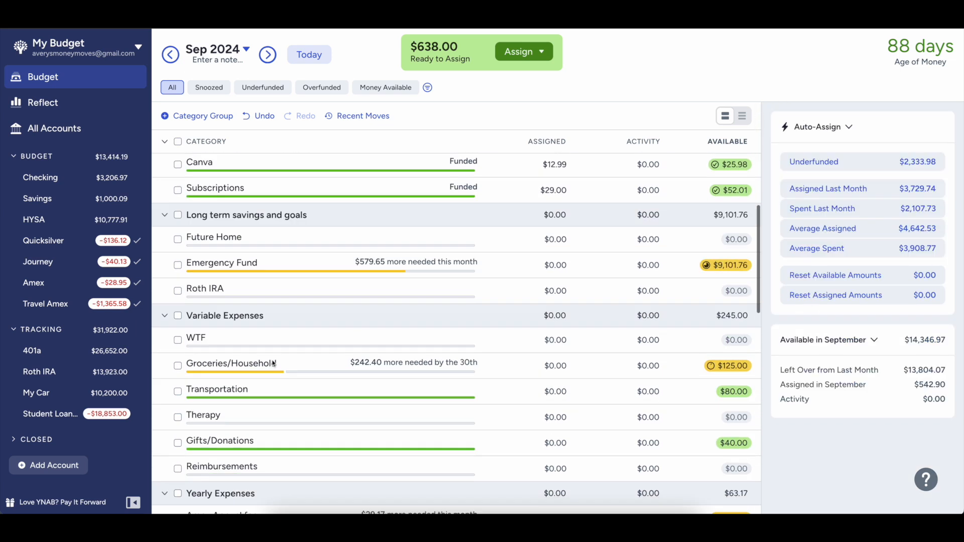
pyautogui.click(177, 366)
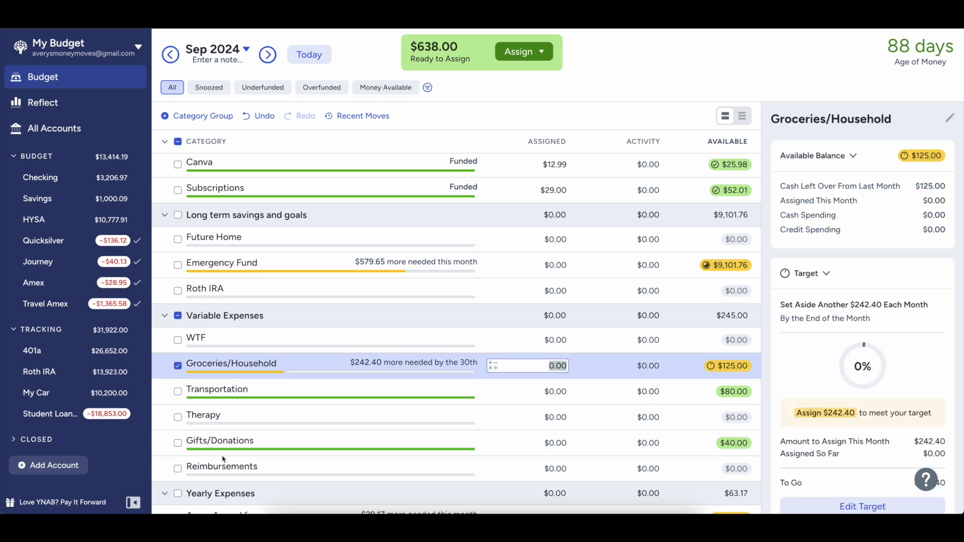
pyautogui.scroll(1, 236, 443)
pyautogui.scroll(1, 236, 443)
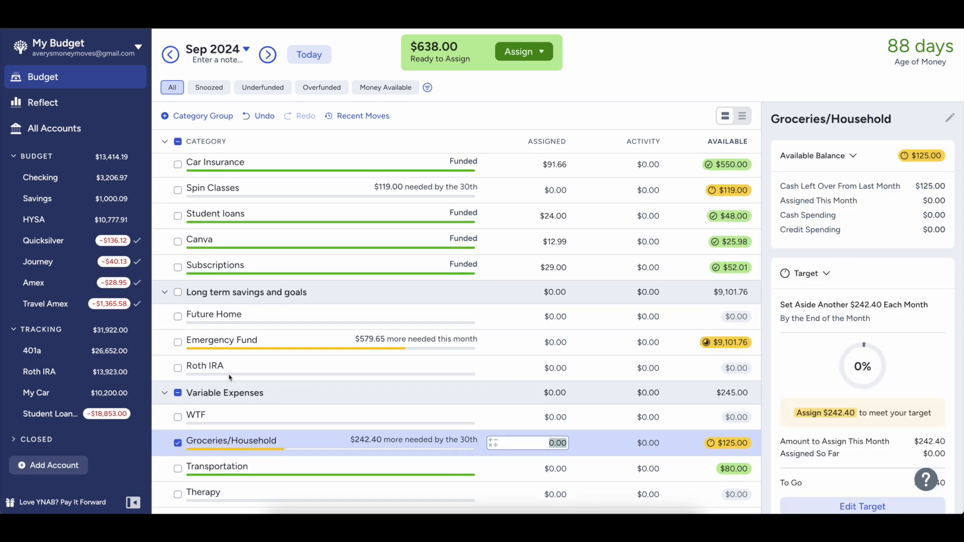
pyautogui.scroll(2, 210, 393)
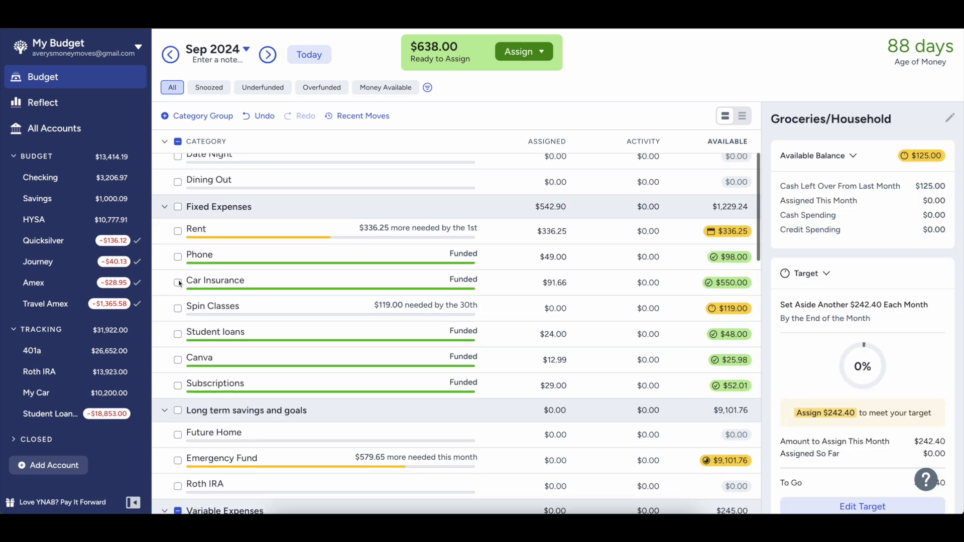
pyautogui.click(178, 231)
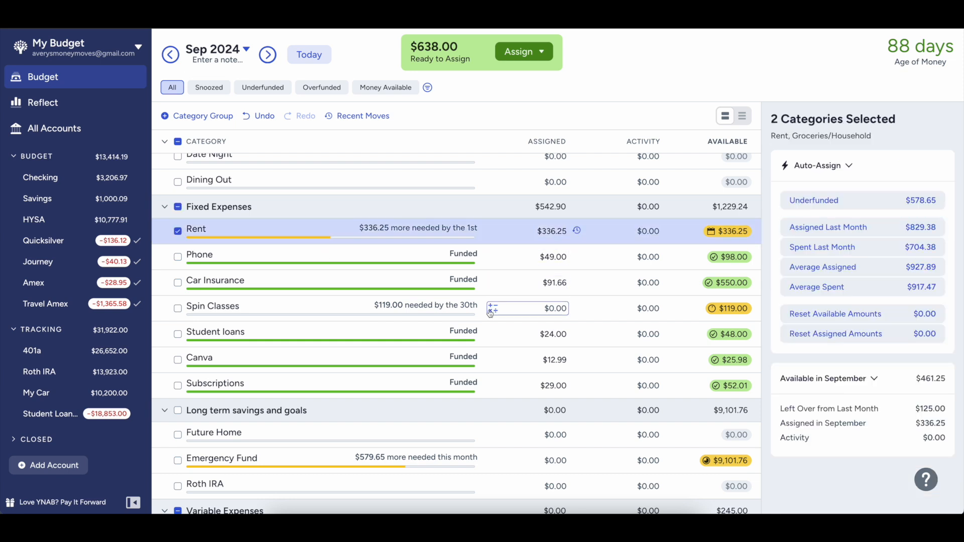
pyautogui.click(178, 308)
# - Extend the selection with Costco, YNAB Subscription, Amex Annual fee, Cruise 2025 and Cruise Flight to check the combined underfunded amount
pyautogui.scroll(-3, 198, 340)
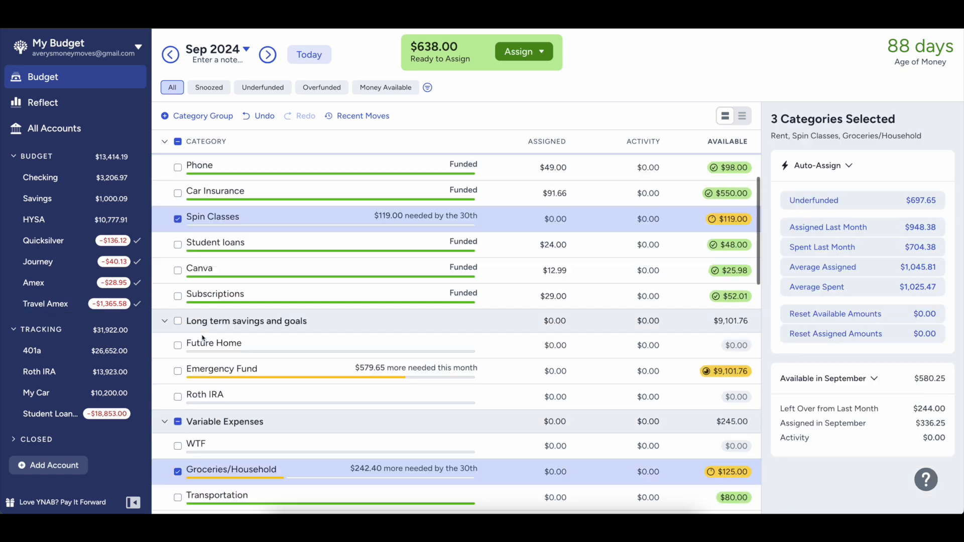
pyautogui.scroll(-4, 341, 449)
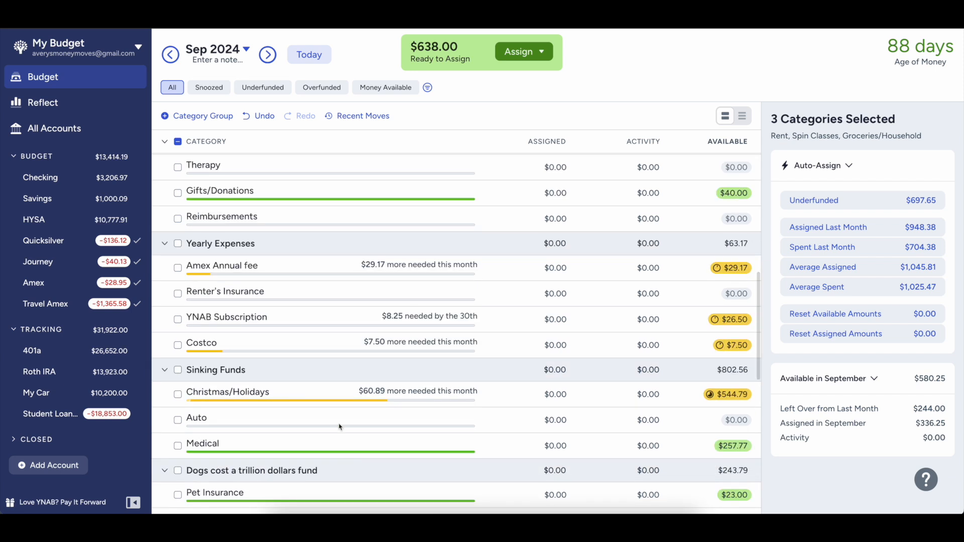
pyautogui.click(179, 345)
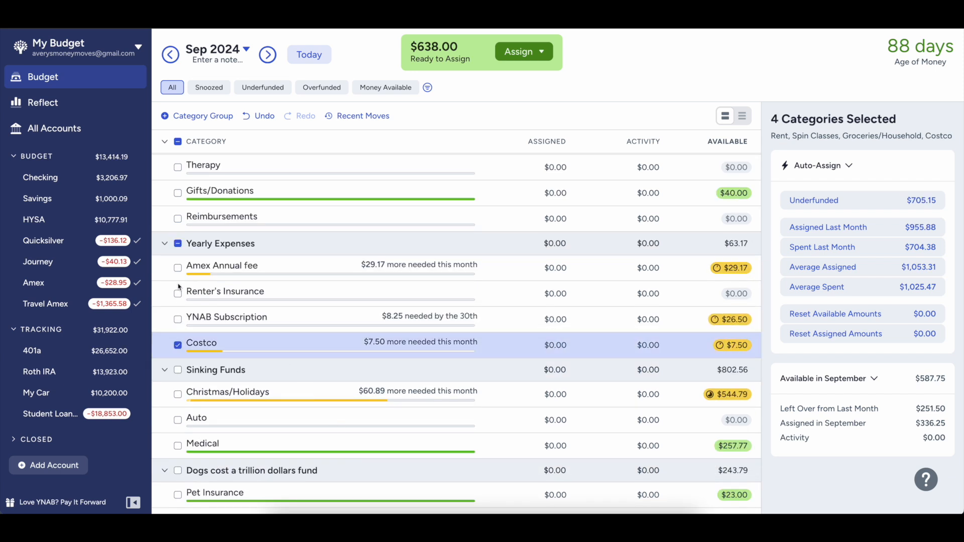
pyautogui.click(178, 319)
pyautogui.click(178, 269)
pyautogui.scroll(-6, 262, 396)
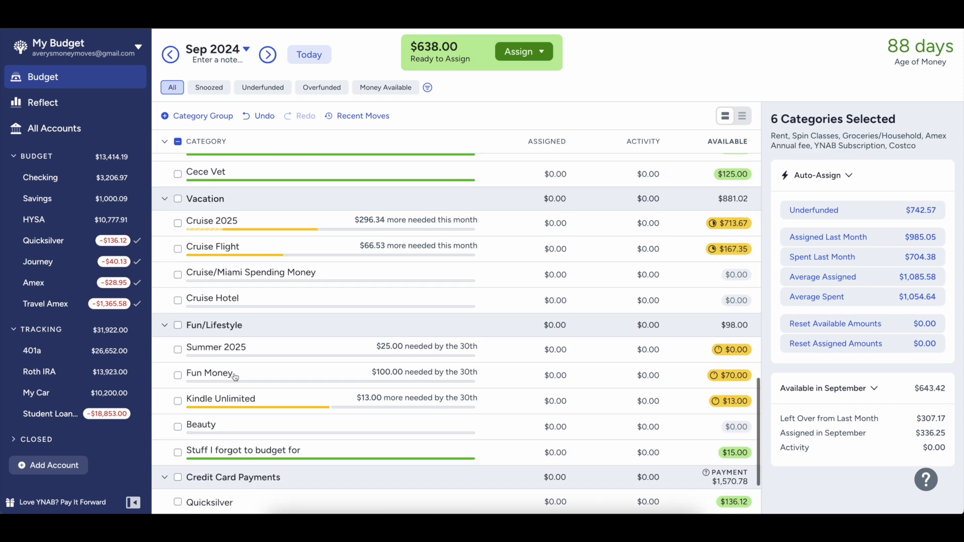
pyautogui.scroll(2, 262, 395)
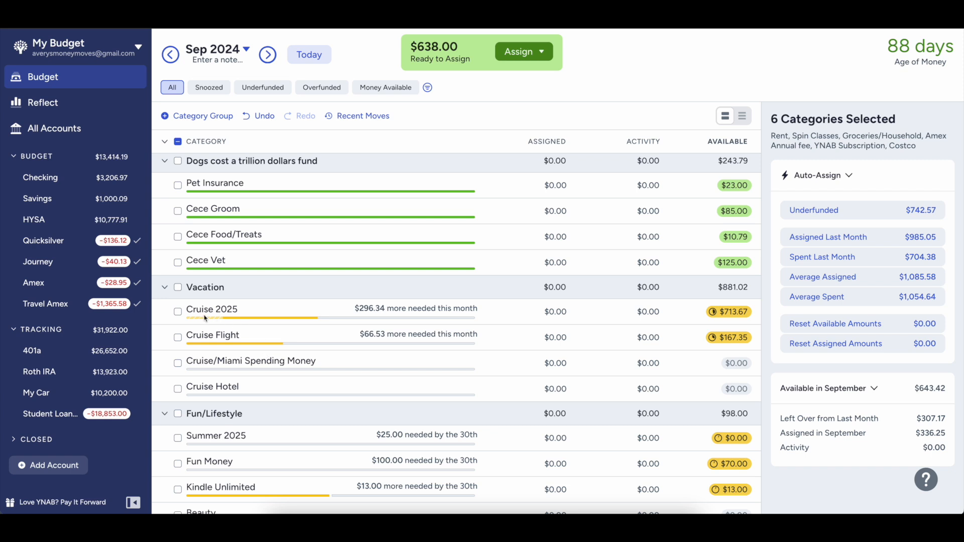
pyautogui.click(178, 311)
pyautogui.click(178, 336)
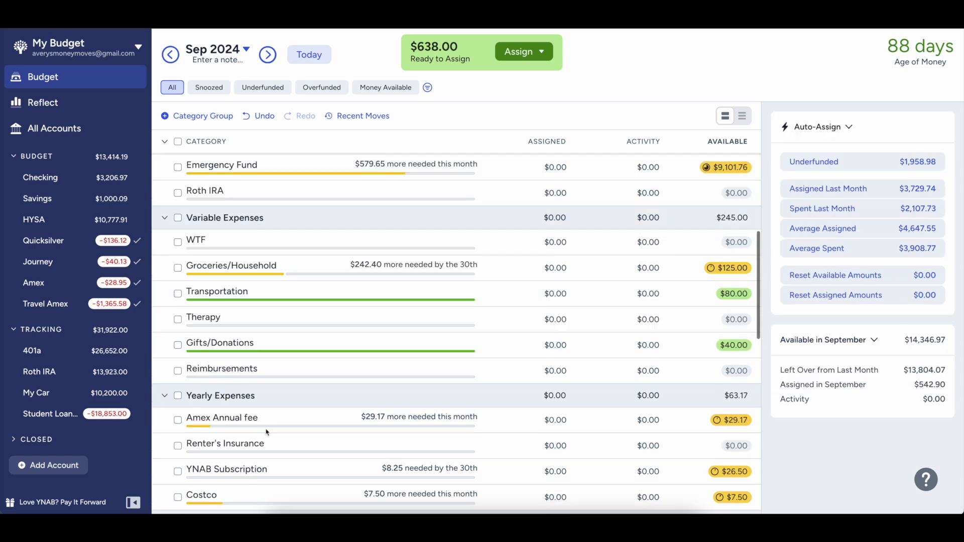
# - Delete the target of the Coffee - 2x / week category in September 2024
pyautogui.scroll(3, 267, 432)
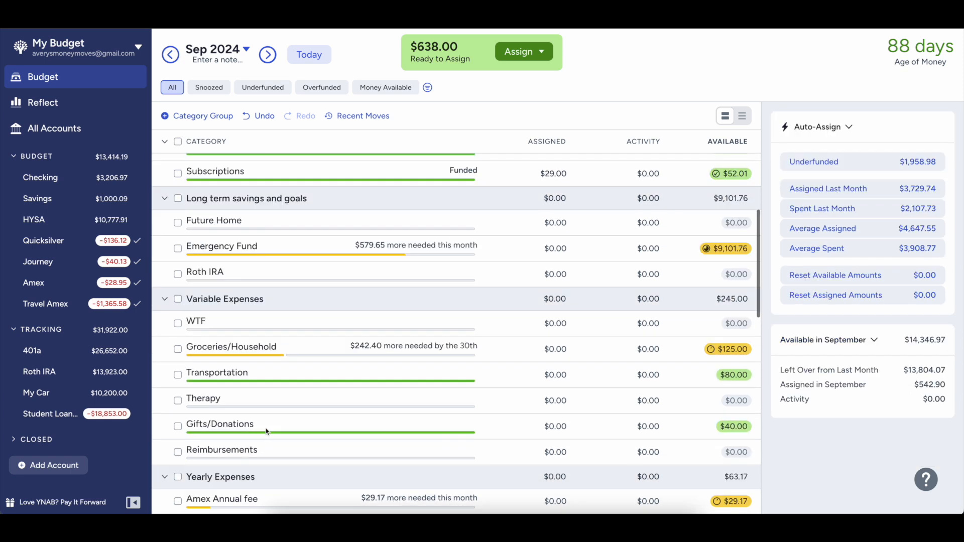
pyautogui.scroll(5, 273, 422)
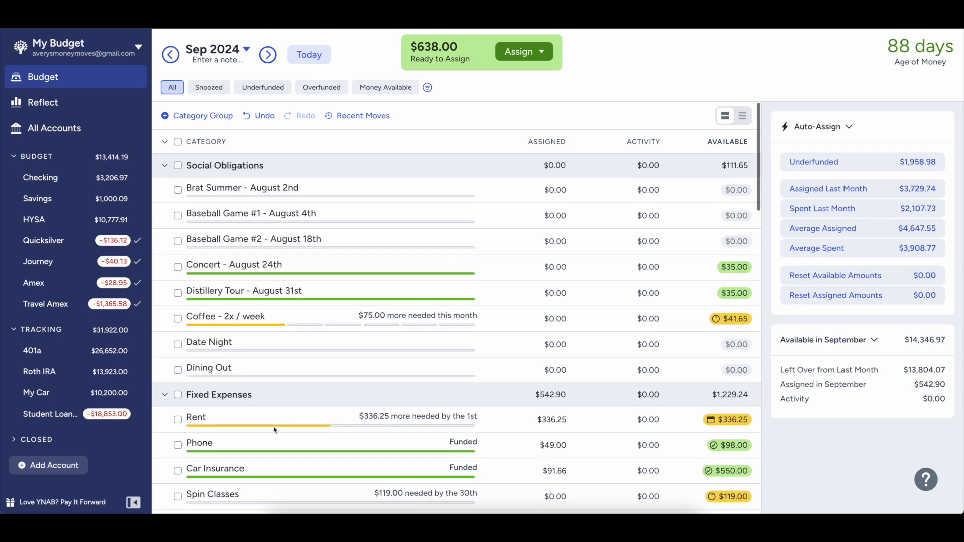
pyautogui.scroll(-10, 277, 427)
pyautogui.scroll(5, 279, 432)
pyautogui.click(242, 316)
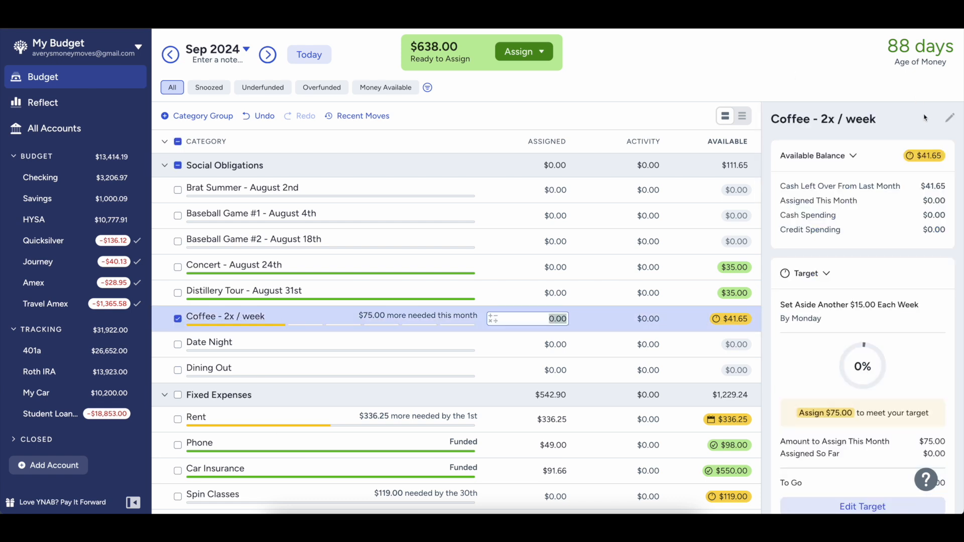
pyautogui.click(949, 119)
pyautogui.click(898, 182)
pyautogui.scroll(-7, 853, 252)
pyautogui.click(855, 128)
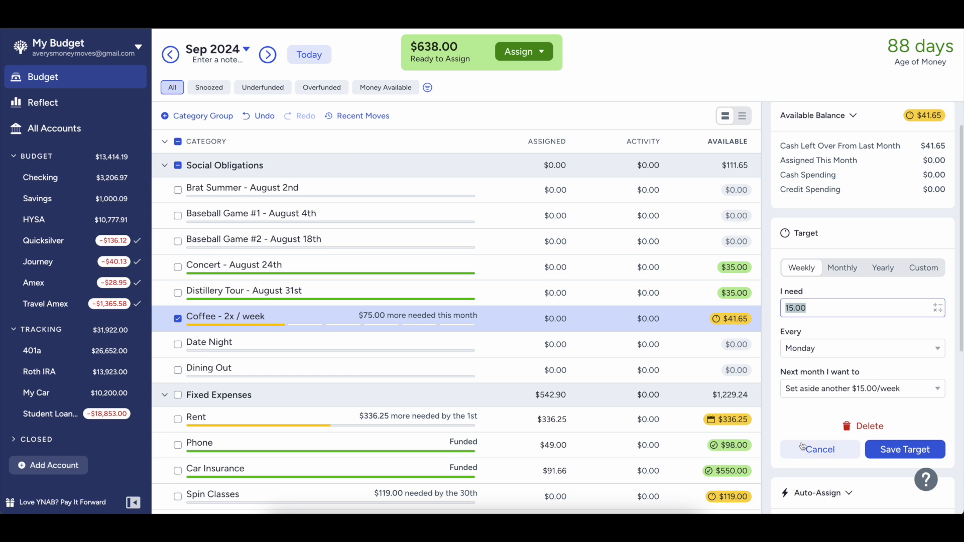
pyautogui.click(865, 427)
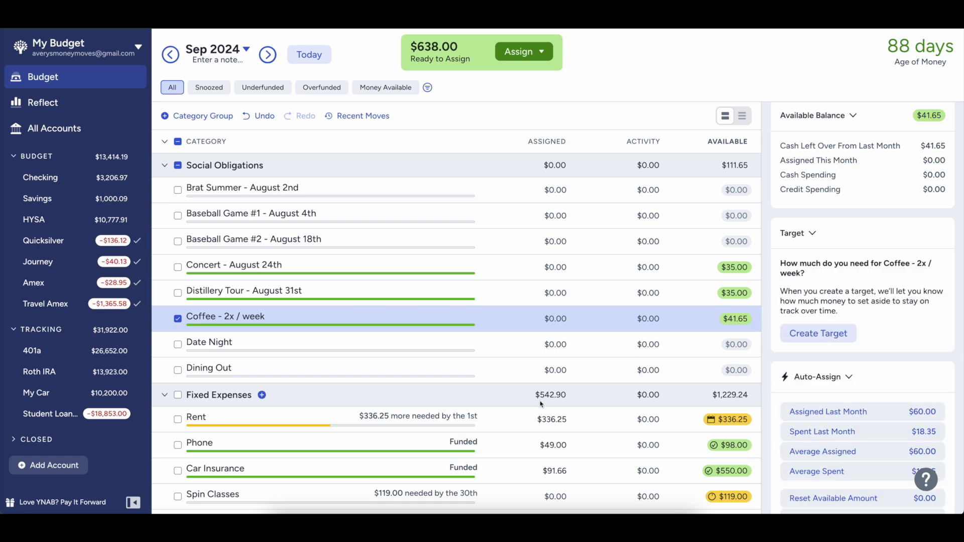
# - Assign $8.25 to YNAB Subscription and $7.50 to Costco for September 2024
pyautogui.scroll(-10, 345, 183)
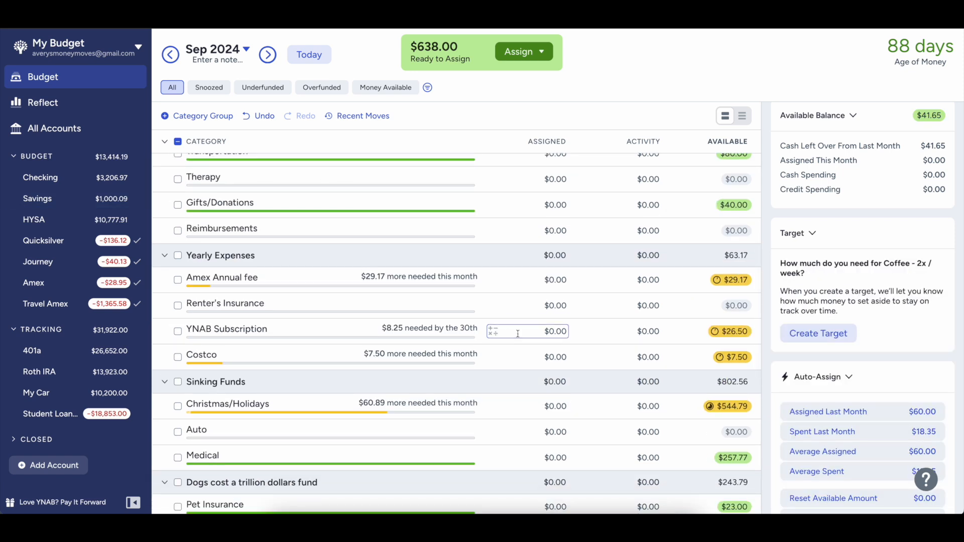
pyautogui.click(561, 331)
pyautogui.write('8.25')
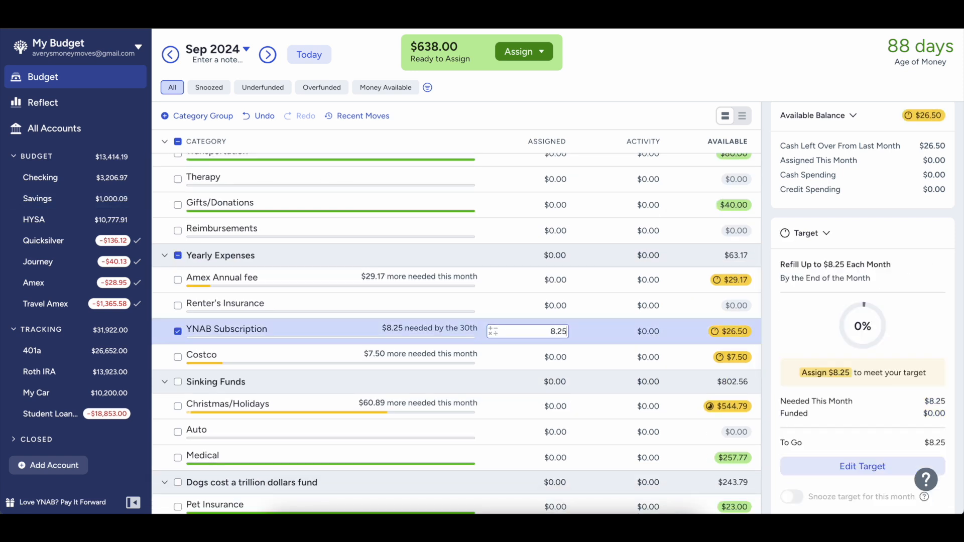
pyautogui.press('Return')
pyautogui.click(535, 356)
pyautogui.click(546, 357)
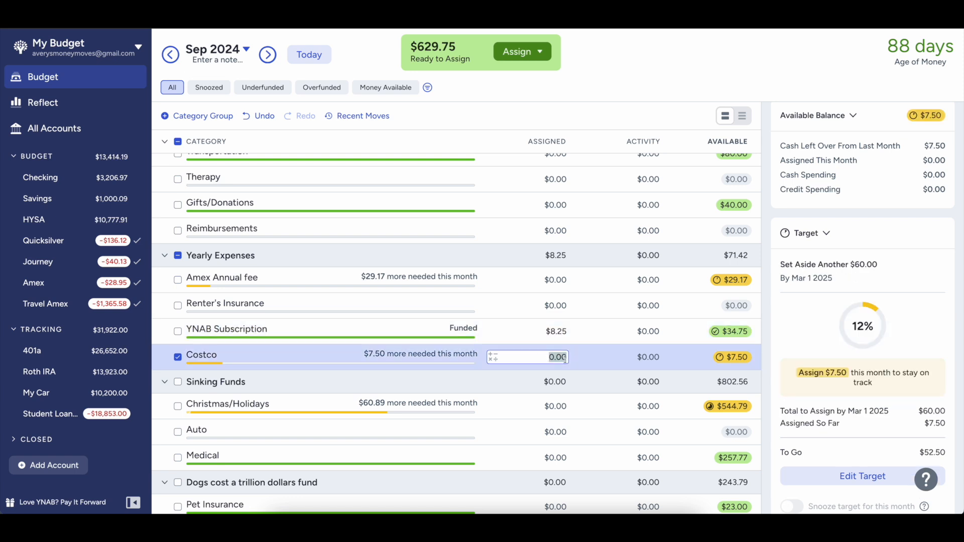
pyautogui.write('7.50')
pyautogui.press('Return')
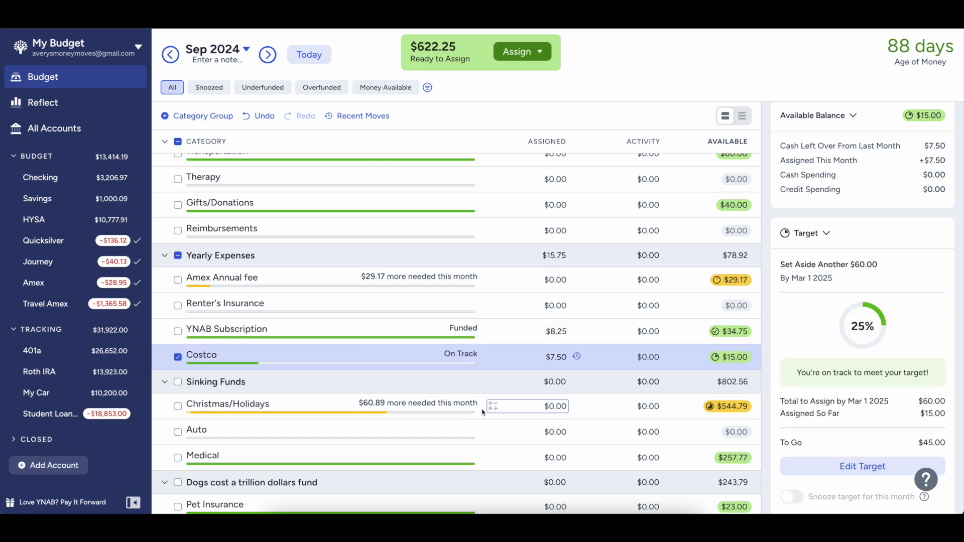
# - Assign $59.50 to Spin Classes for September 2024 and deselect the category
pyautogui.scroll(-1, 516, 435)
pyautogui.scroll(-8, 516, 434)
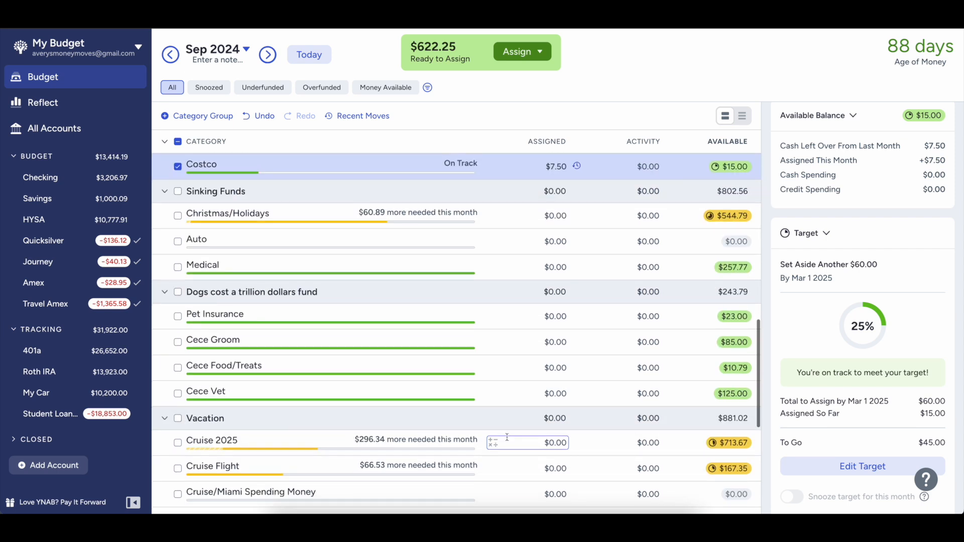
pyautogui.scroll(-7, 495, 439)
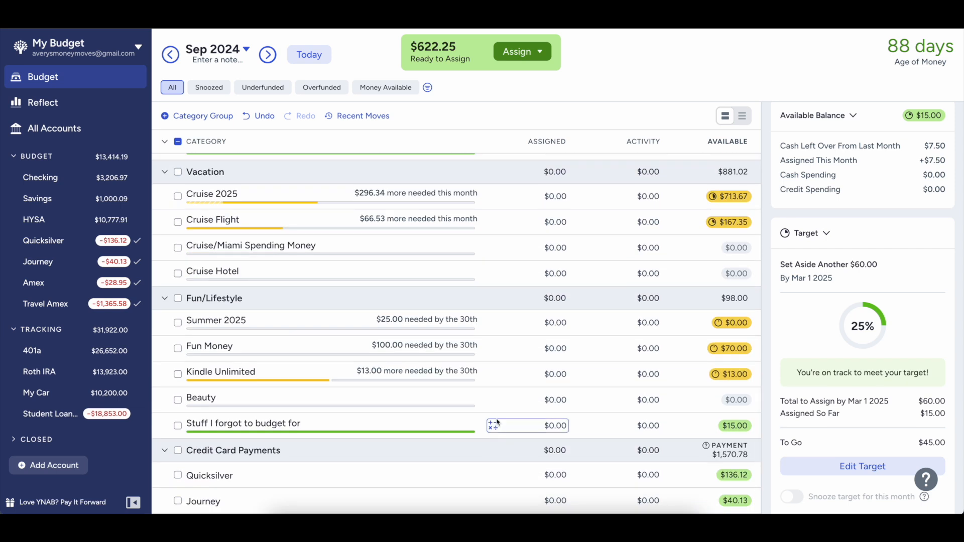
pyautogui.scroll(10, 480, 404)
pyautogui.scroll(-3, 479, 406)
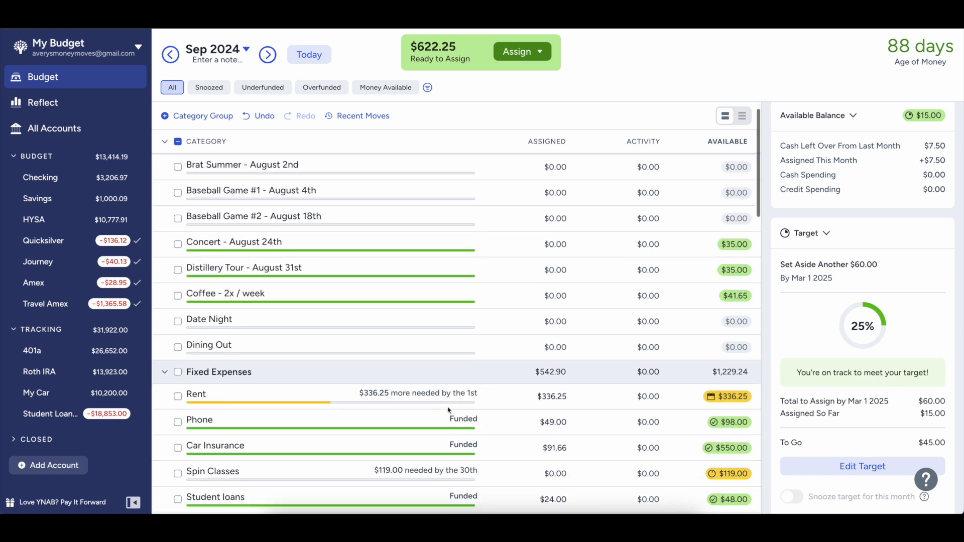
pyautogui.click(538, 394)
pyautogui.write('22')
pyautogui.press('BackSpace')
pyautogui.press('BackSpace')
pyautogui.write('59.5')
pyautogui.press('Return')
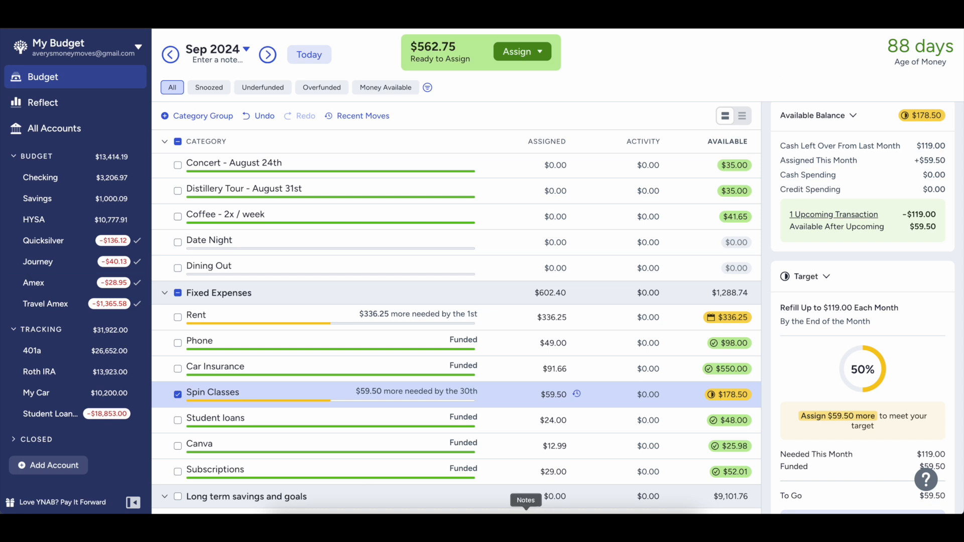
pyautogui.click(178, 395)
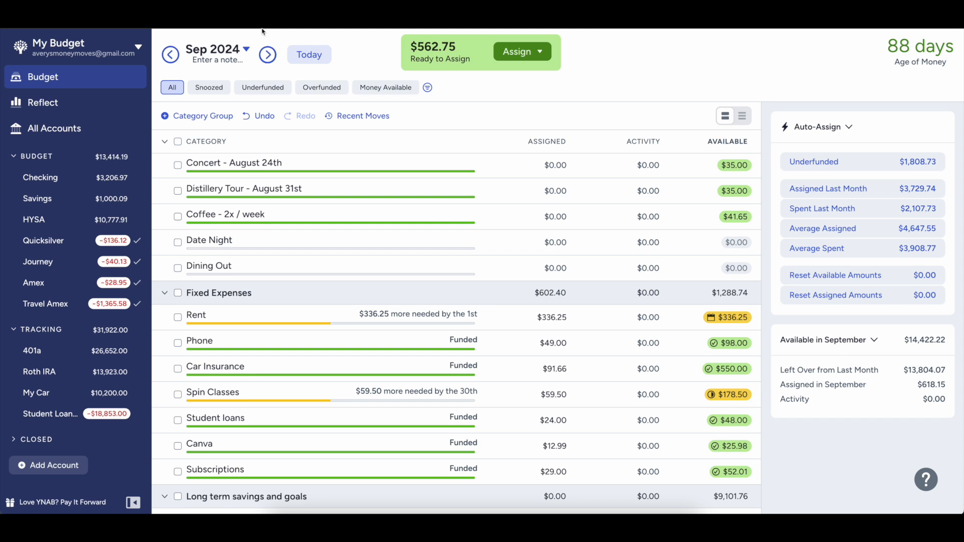
# - Go back to the August 2024 budget with the Spin Classes category deselected
pyautogui.press('Down')
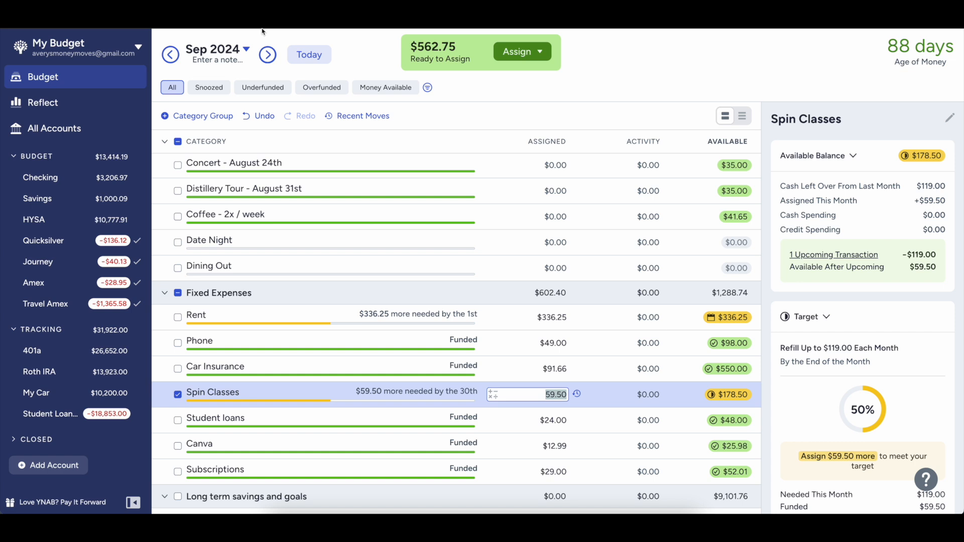
pyautogui.click(171, 55)
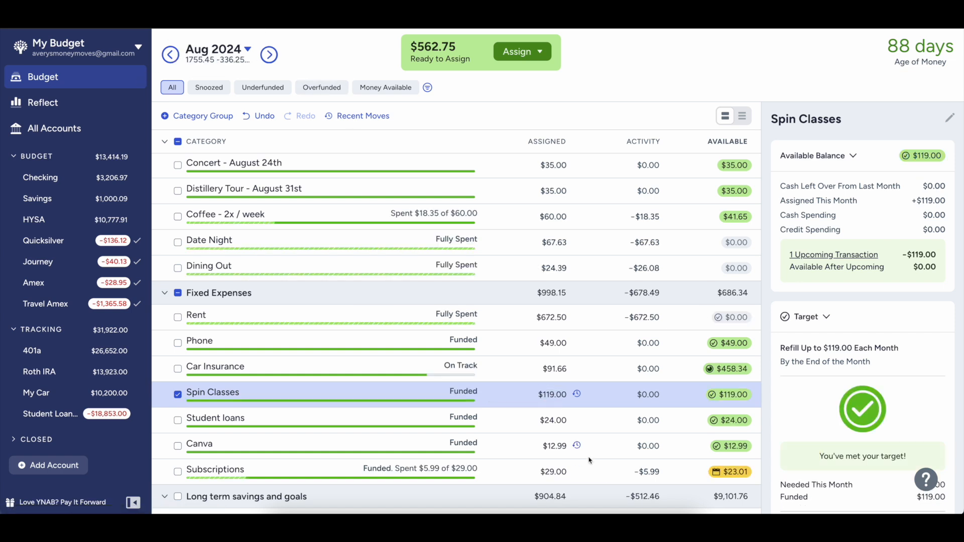
pyautogui.click(178, 395)
# - Review the Roth IRA category's August transactions and the August budget note
pyautogui.scroll(-4, 201, 417)
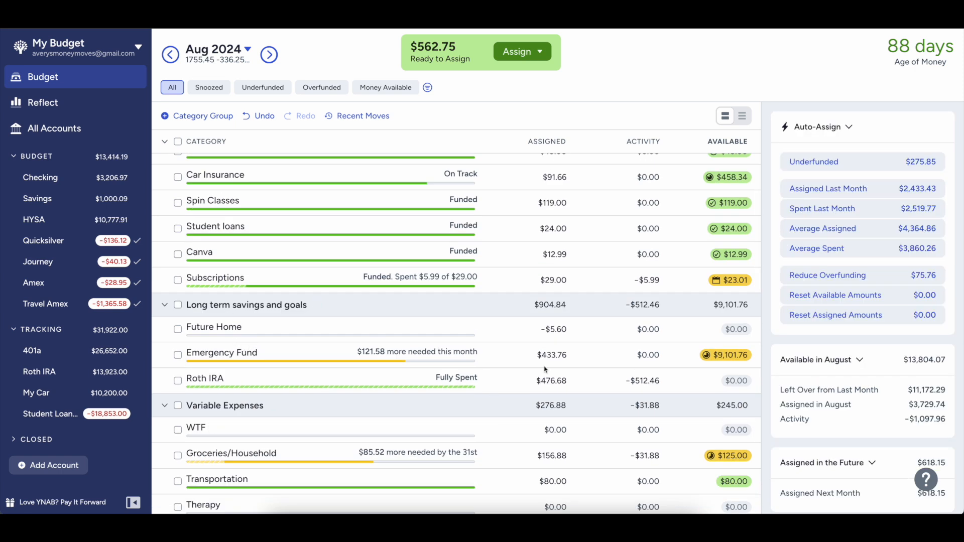
pyautogui.click(567, 355)
pyautogui.click(550, 383)
pyautogui.click(653, 382)
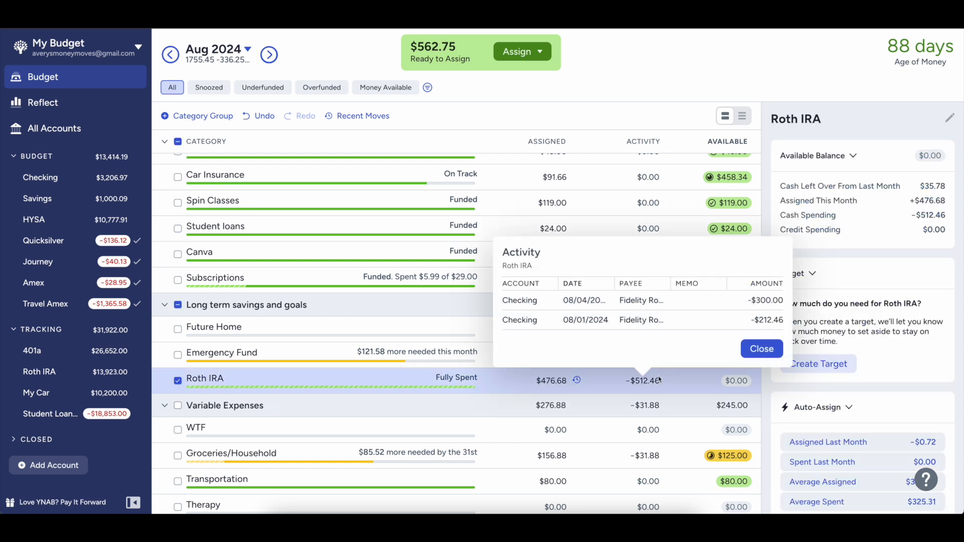
pyautogui.click(763, 348)
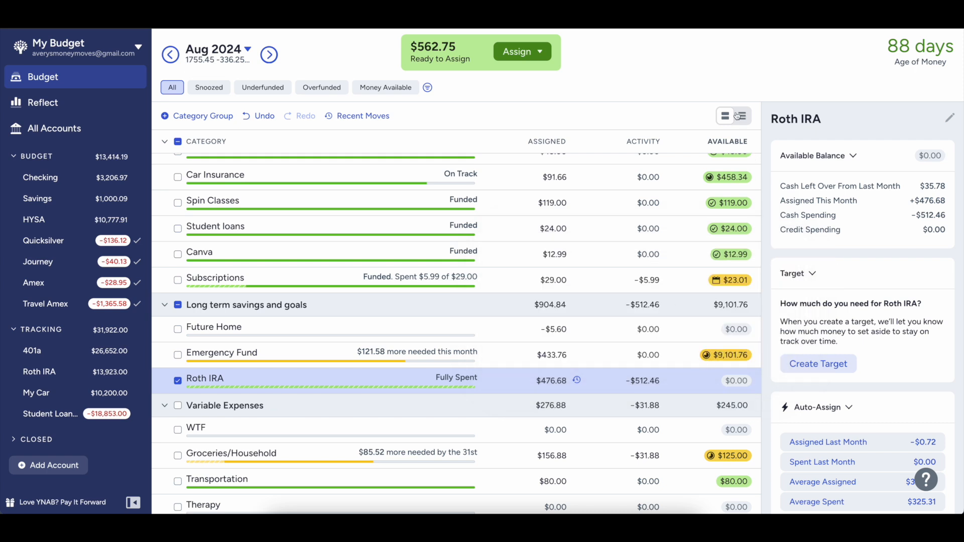
pyautogui.click(228, 66)
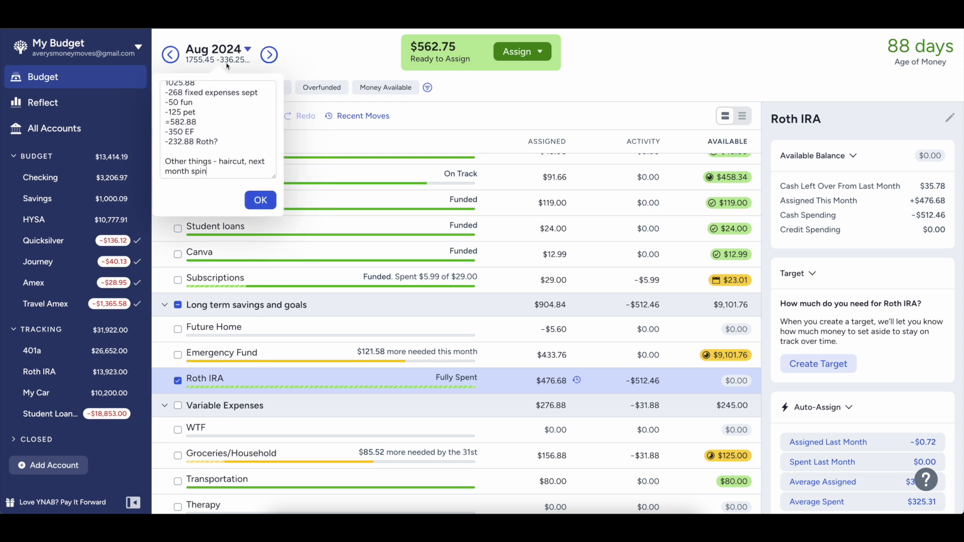
pyautogui.click(260, 200)
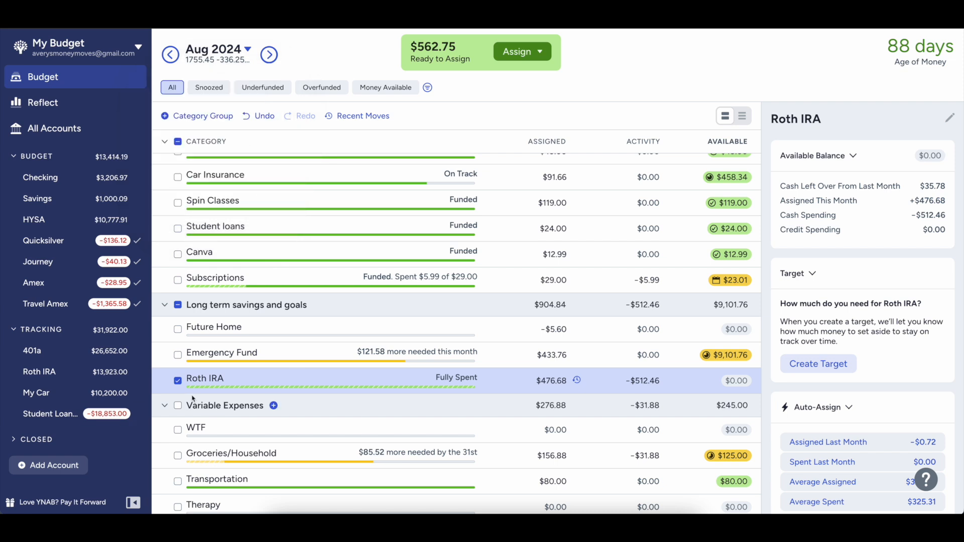
pyautogui.click(180, 381)
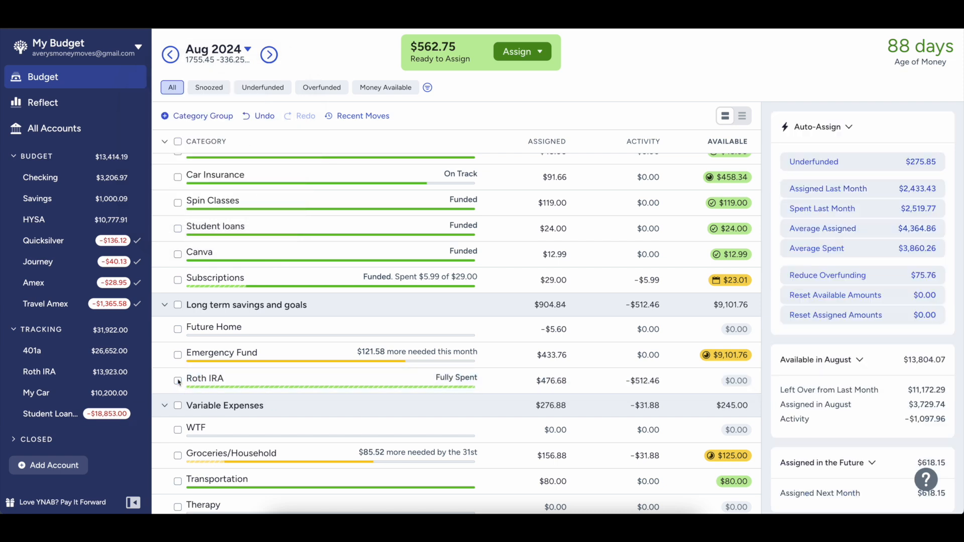
# - Check the Emergency Fund's target, switch to Calculator, subtract 9101.76 from 12000 and divide the difference by 11
pyautogui.click(181, 359)
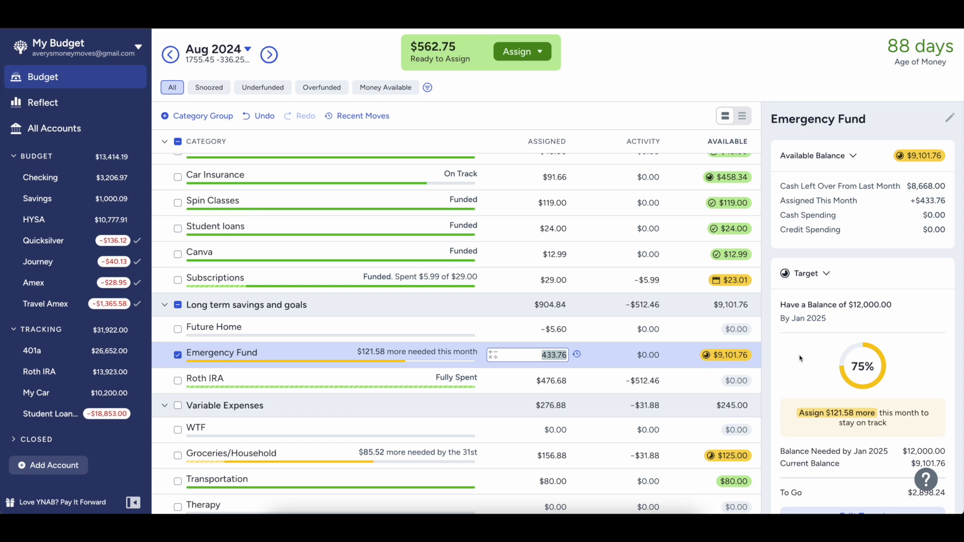
pyautogui.scroll(-2, 824, 382)
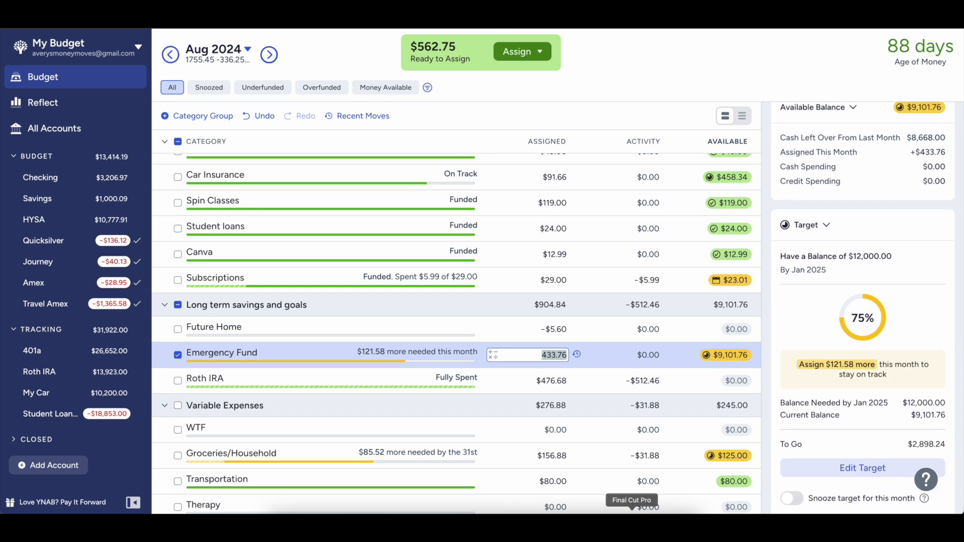
pyautogui.click(592, 526)
pyautogui.click(349, 334)
pyautogui.click(377, 335)
pyautogui.click(364, 357)
pyautogui.doubleClick(363, 358)
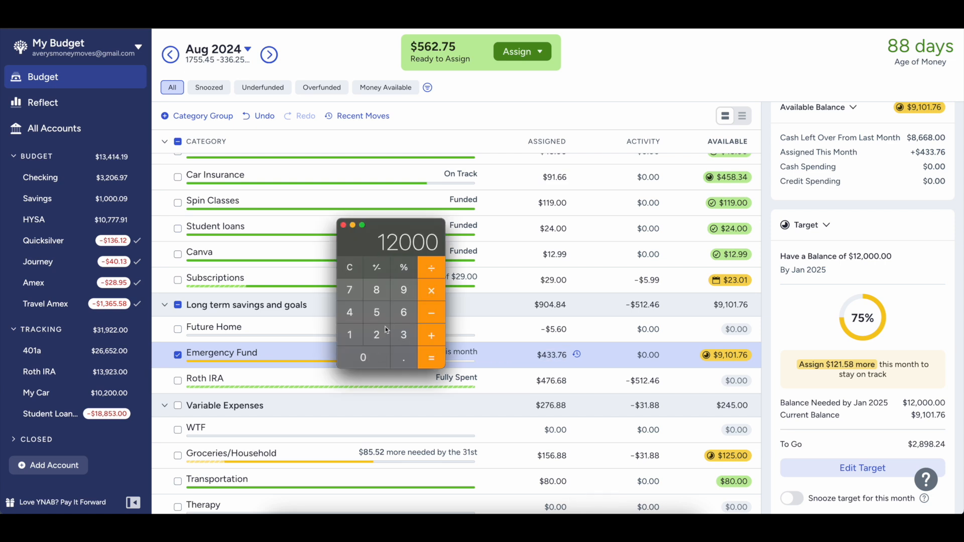
pyautogui.click(419, 316)
pyautogui.click(405, 291)
pyautogui.click(354, 337)
pyautogui.click(357, 352)
pyautogui.click(356, 336)
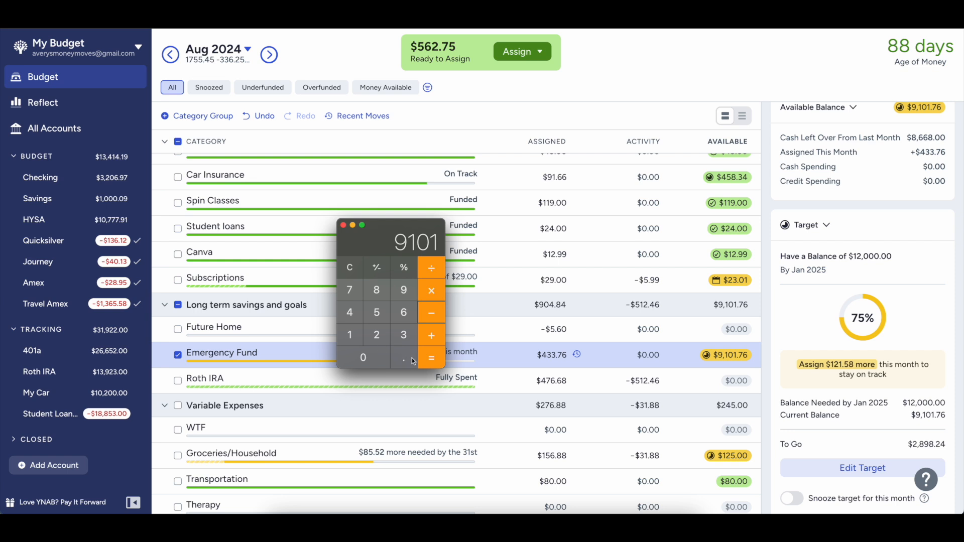
pyautogui.write('.76')
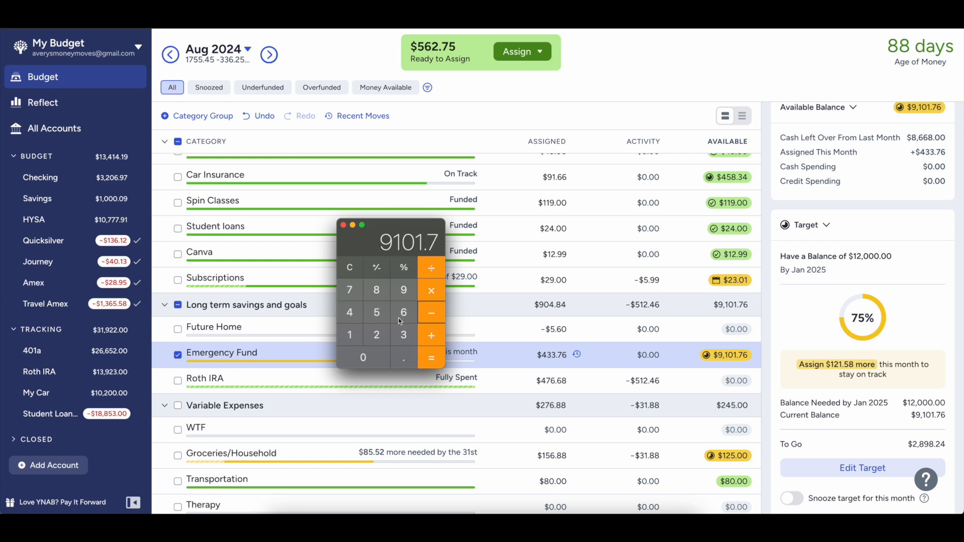
pyautogui.click(434, 368)
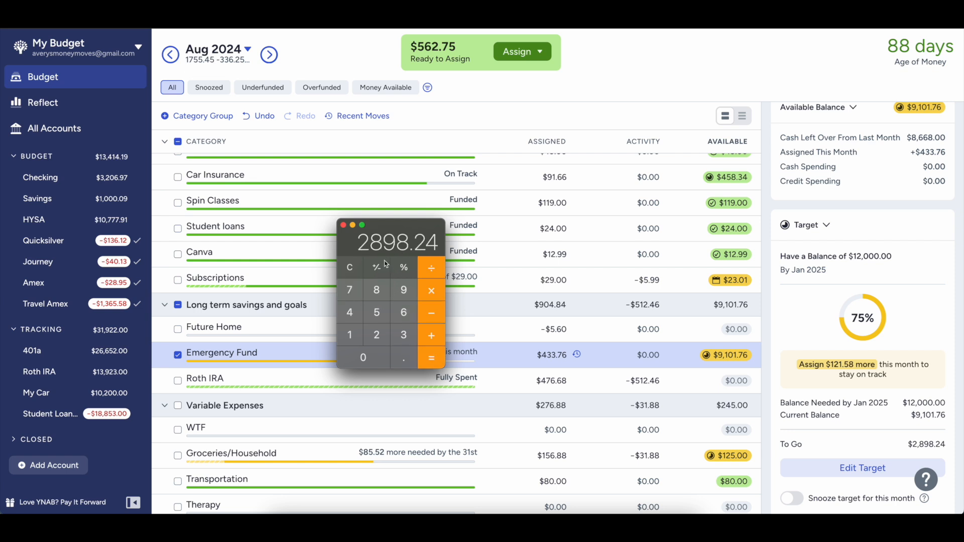
pyautogui.write('/11')
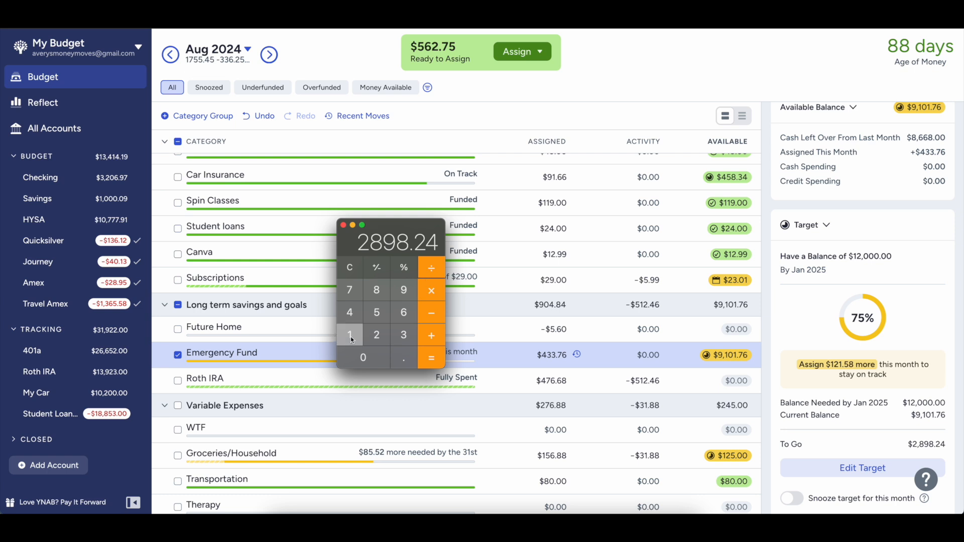
pyautogui.click(435, 369)
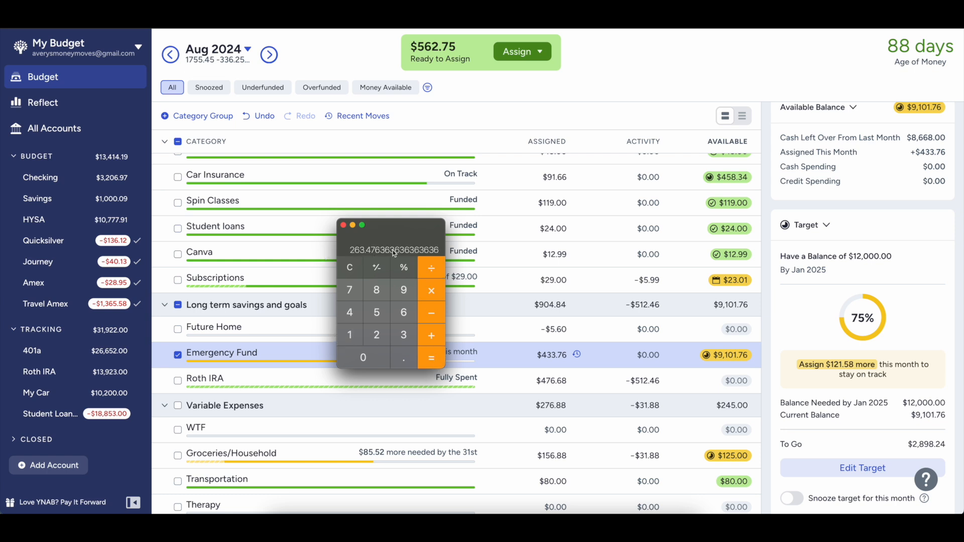
# - Add $263.48 to the Emergency Fund's assigned amount for August 2024 in the budget
pyautogui.click(520, 347)
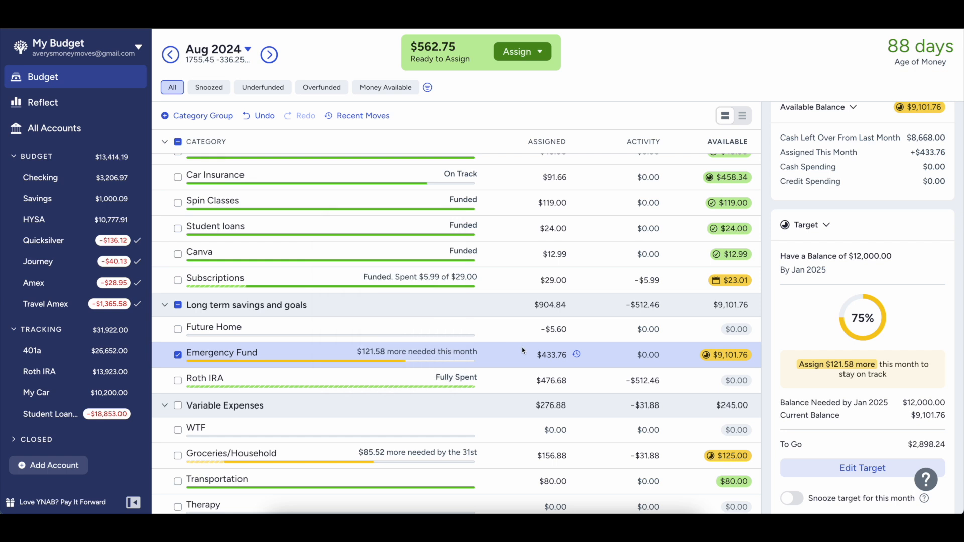
pyautogui.click(554, 353)
pyautogui.press('End')
pyautogui.write('+263.48')
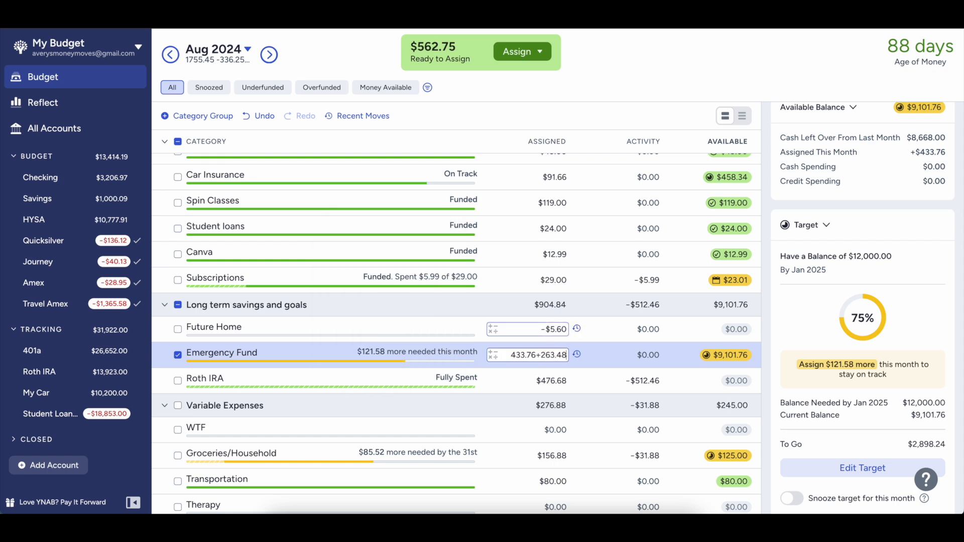
pyautogui.press('Return')
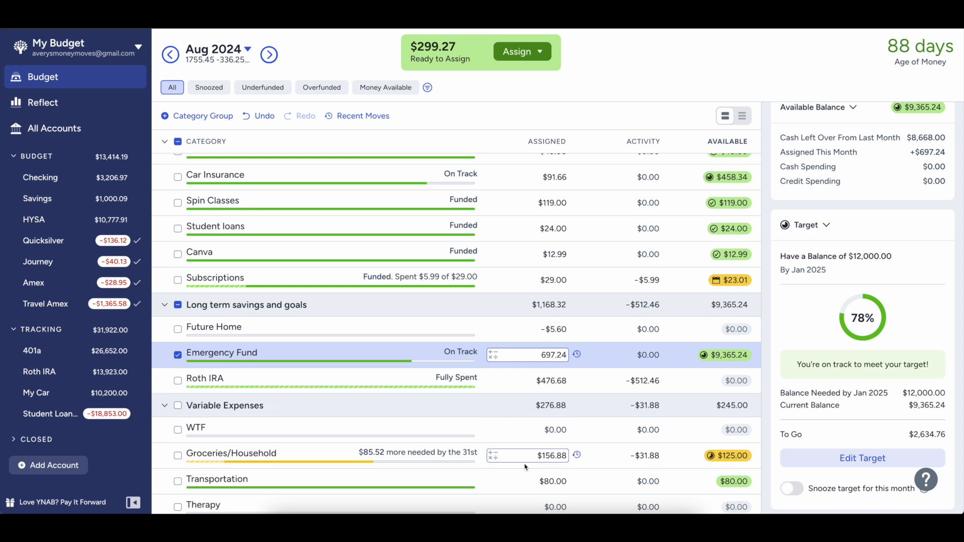
# - Select the Roth IRA category's August assigned amount, switch to Calculator and subtract 1374.46 from 3500
pyautogui.click(548, 381)
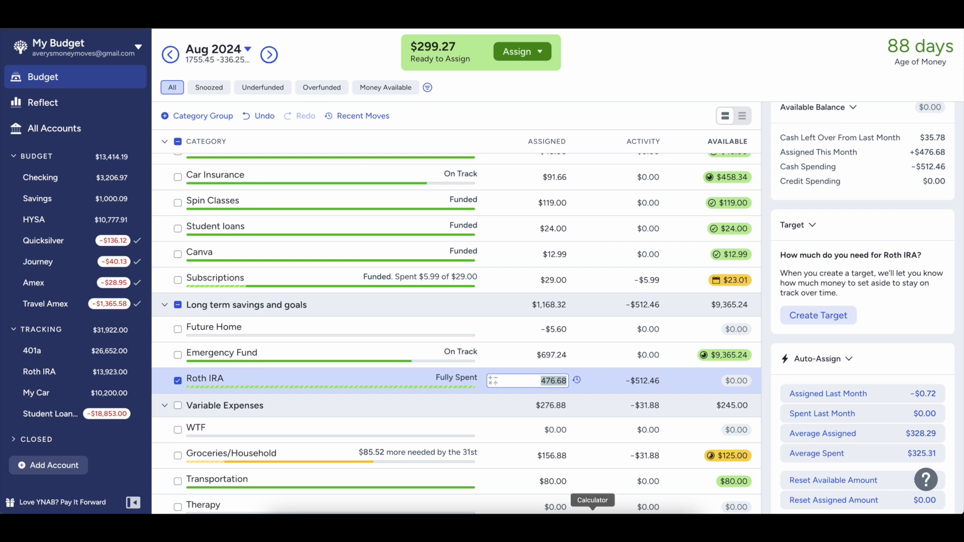
pyautogui.click(592, 525)
pyautogui.click(401, 338)
pyautogui.click(377, 312)
pyautogui.click(381, 357)
pyautogui.click(382, 357)
pyautogui.press('-')
pyautogui.click(345, 334)
pyautogui.click(398, 339)
pyautogui.click(356, 292)
pyautogui.click(349, 310)
pyautogui.click(404, 357)
pyautogui.click(349, 313)
pyautogui.click(401, 313)
pyautogui.press('Return')
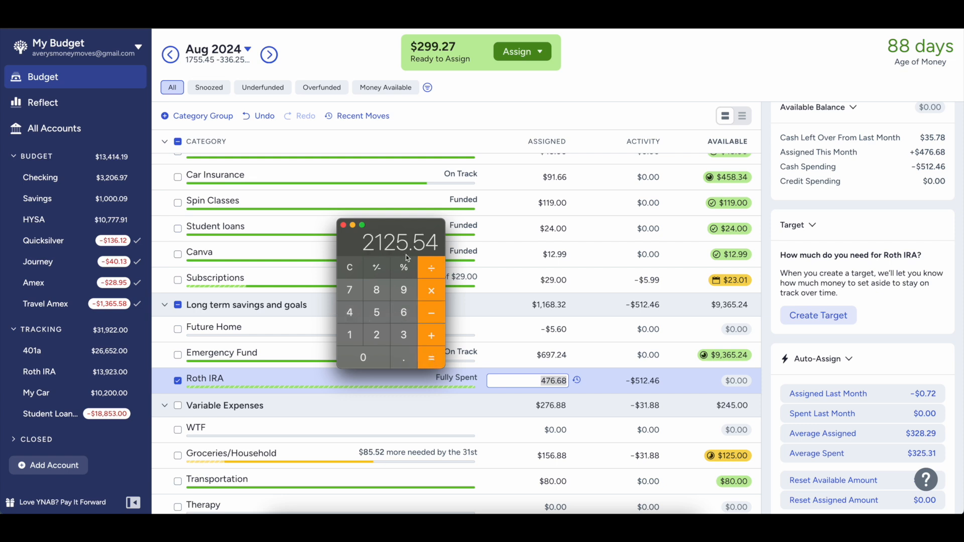
# - Recalculate 3500 minus 1374.46 in Calculator for the amount still needed in the Roth IRA
pyautogui.press('3')
pyautogui.press('5')
pyautogui.doubleClick(389, 361)
pyautogui.click(423, 315)
pyautogui.click(346, 336)
pyautogui.click(403, 335)
pyautogui.click(349, 290)
pyautogui.click(350, 312)
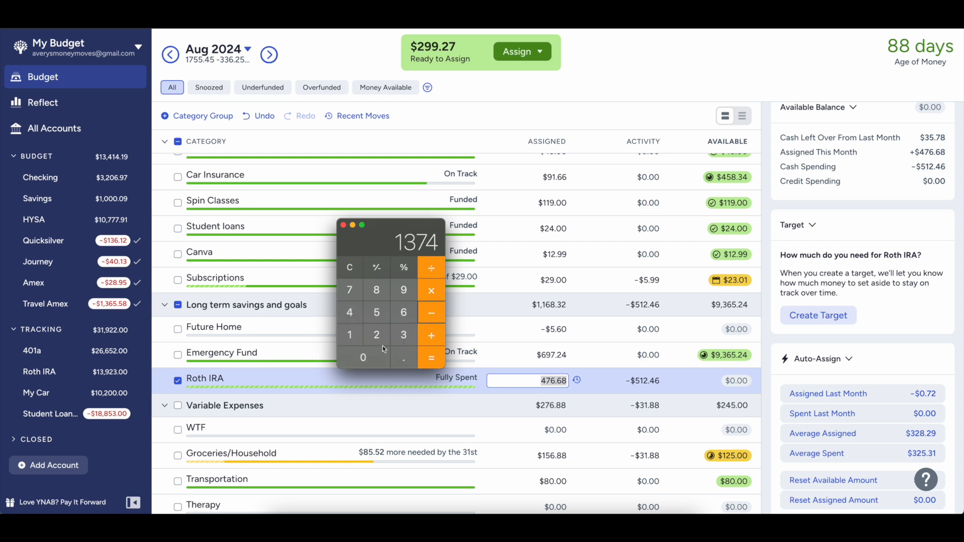
pyautogui.click(396, 357)
pyautogui.click(355, 317)
pyautogui.click(403, 312)
pyautogui.click(431, 358)
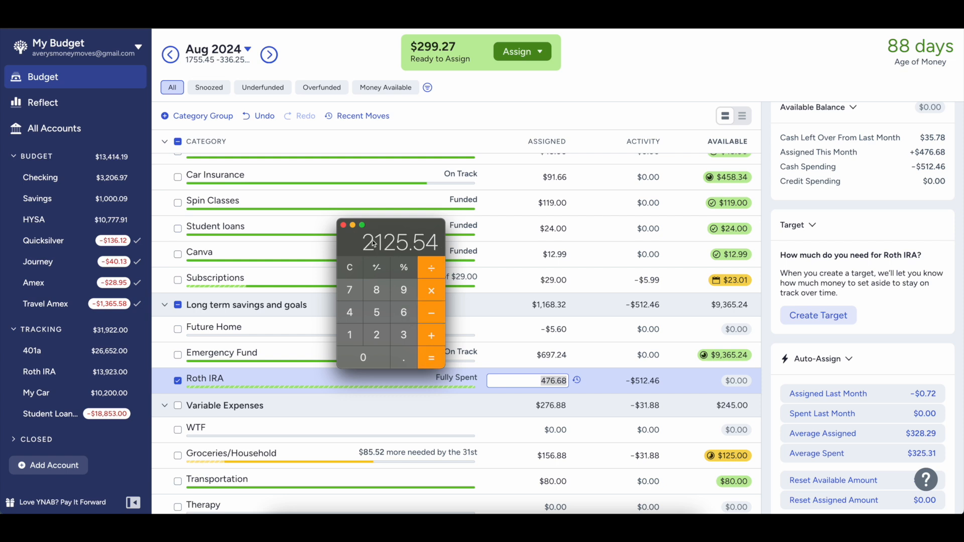
# - Divide the Roth IRA difference by 11 and add $193.24 to the Roth IRA category's August assigned amount
pyautogui.click(434, 274)
pyautogui.doubleClick(350, 335)
pyautogui.click(433, 355)
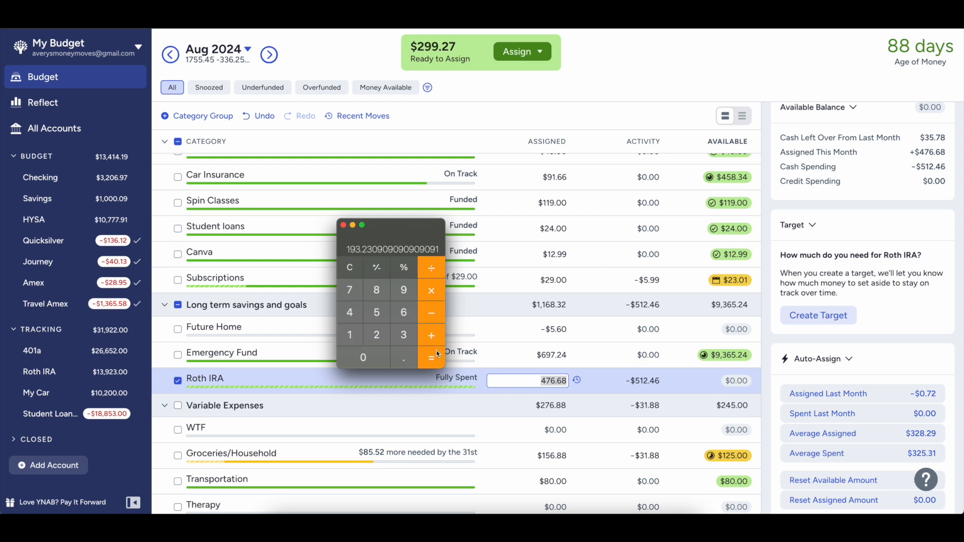
pyautogui.click(553, 382)
pyautogui.click(564, 381)
pyautogui.write('+193.24')
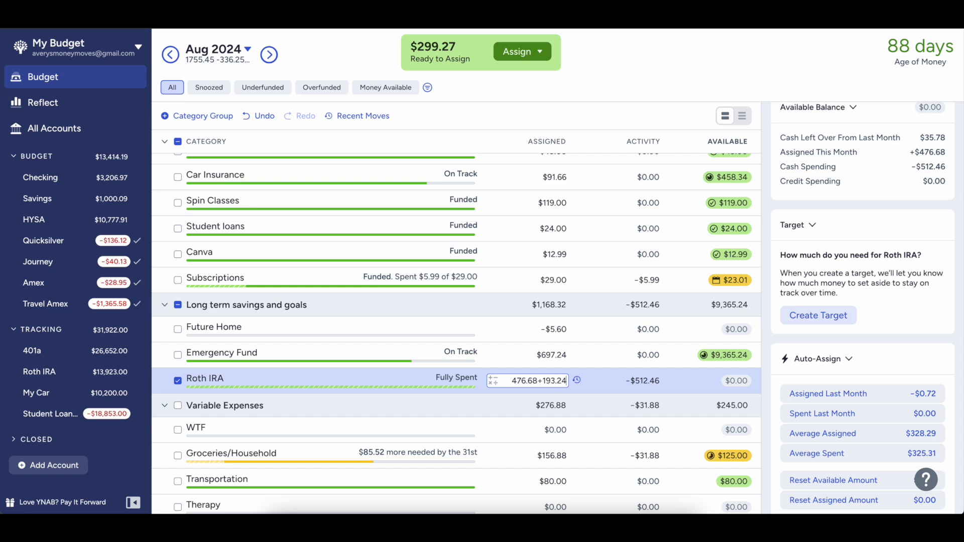
pyautogui.press('Return')
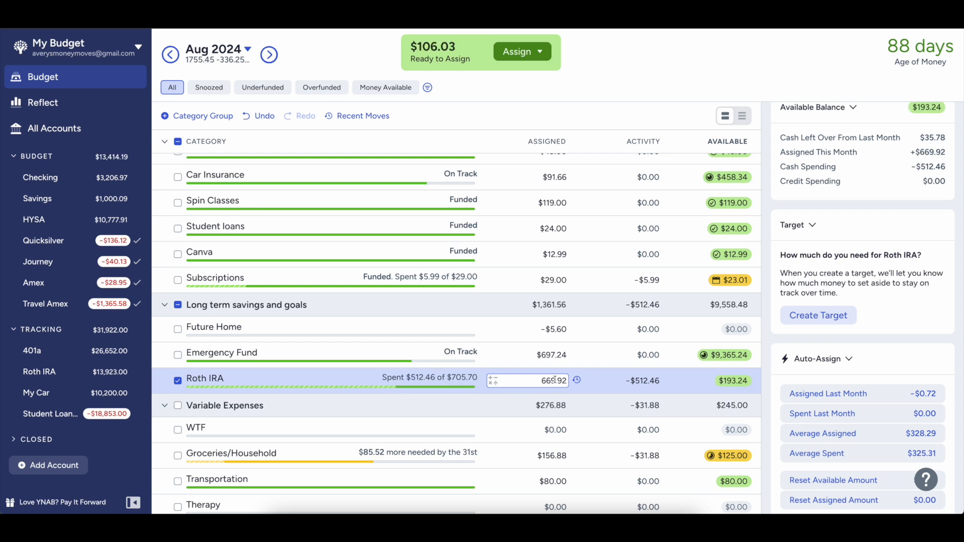
pyautogui.click(204, 379)
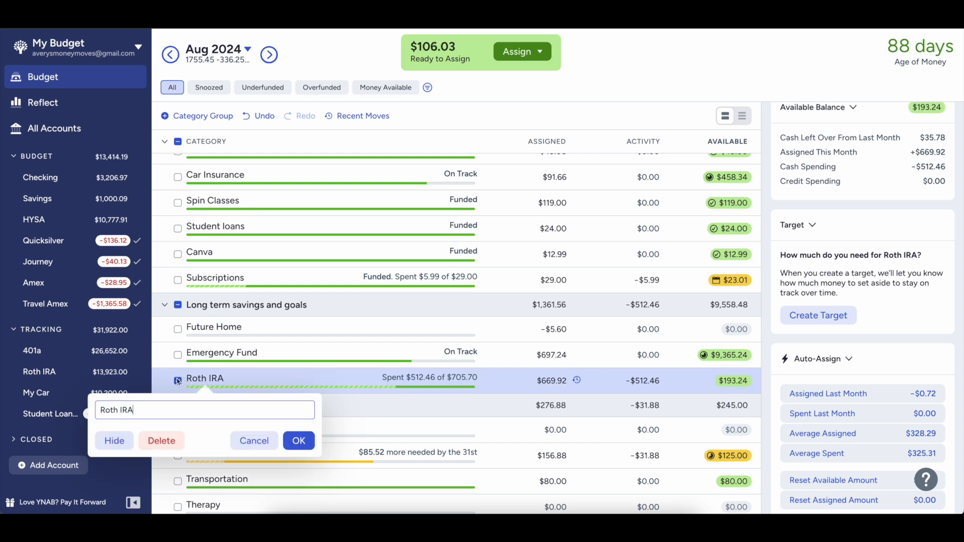
pyautogui.click(179, 380)
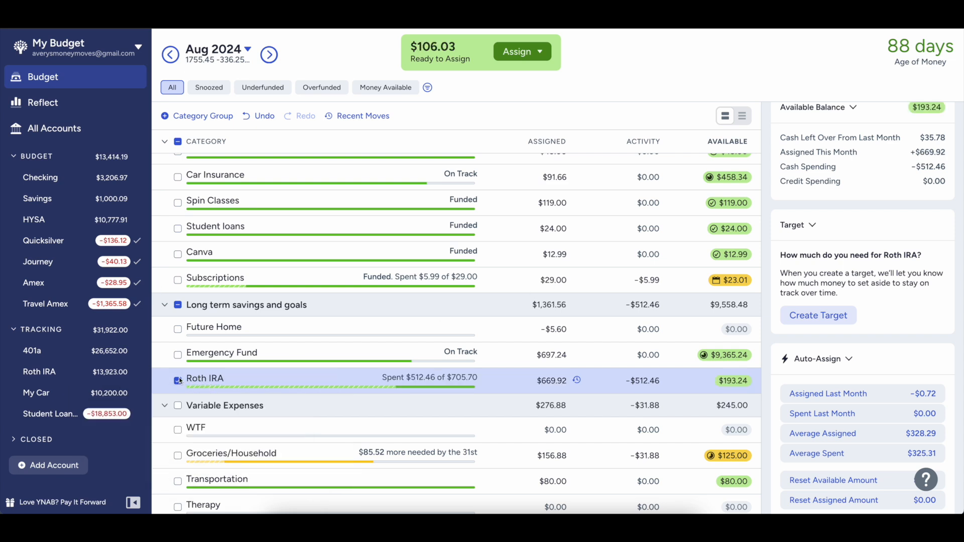
pyautogui.click(428, 88)
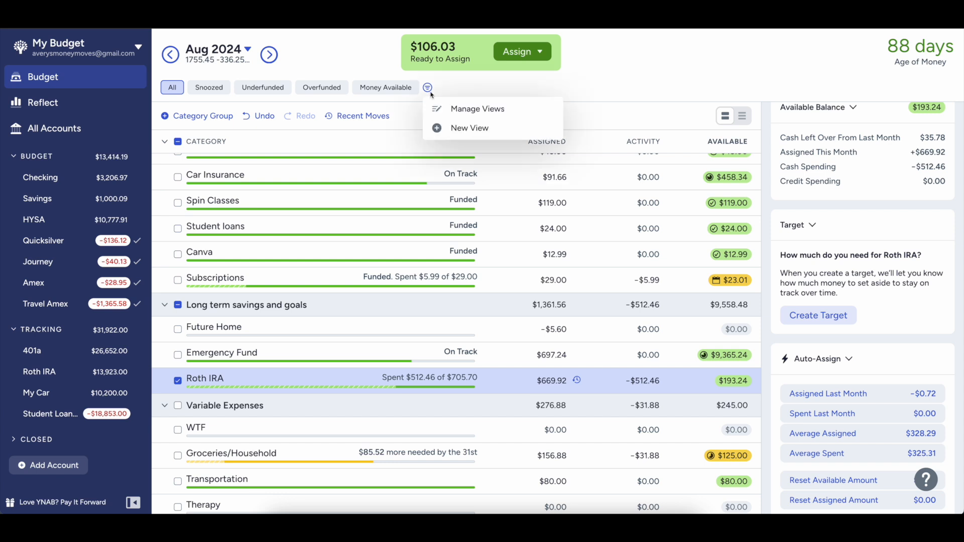
pyautogui.click(428, 88)
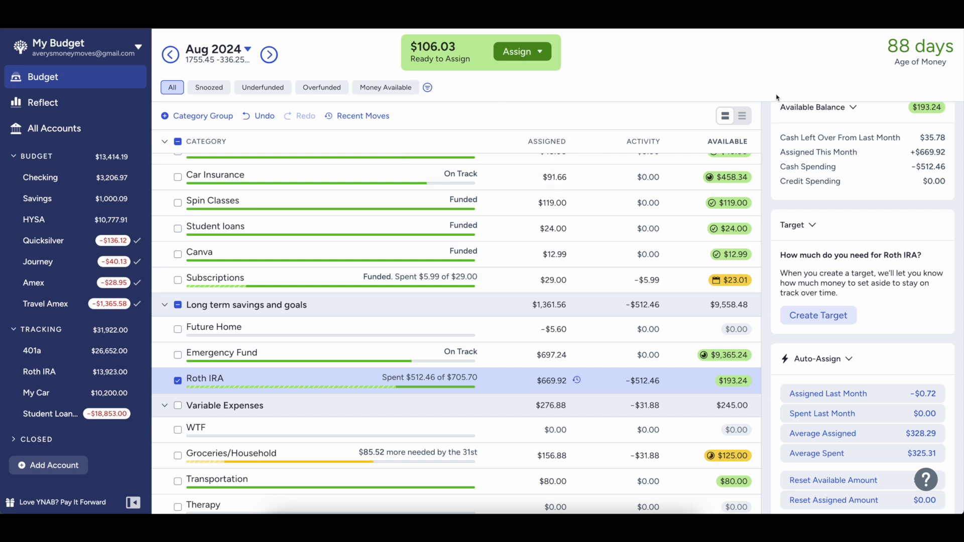
pyautogui.click(742, 117)
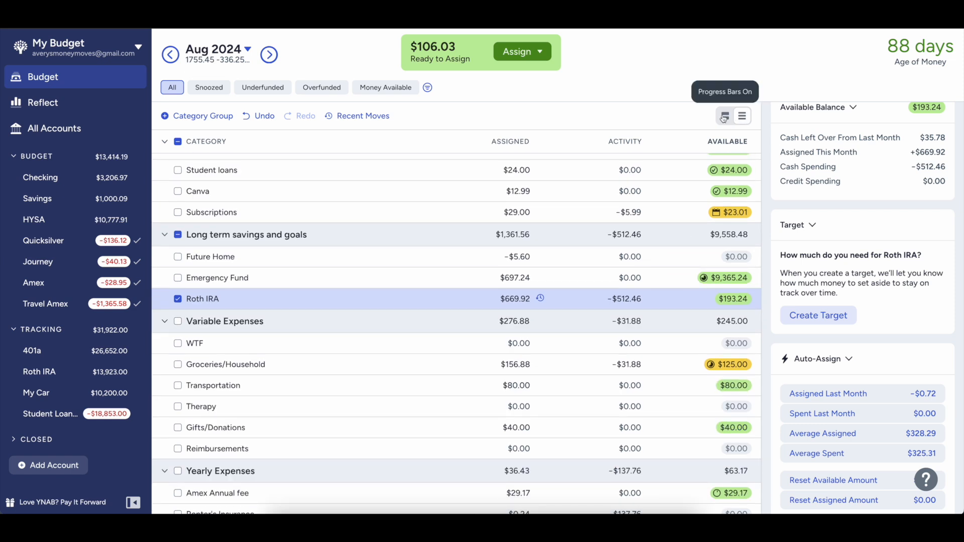
pyautogui.click(725, 116)
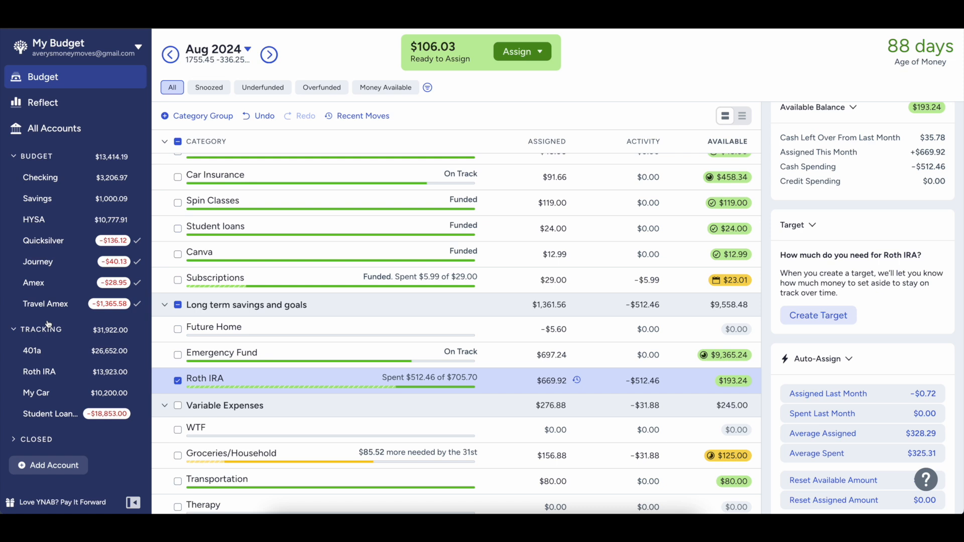
# - Add $0.76 to the August assigned amount of the Roth IRA category and $0.76 to that of the Emergency Fund
pyautogui.click(555, 381)
pyautogui.click(566, 381)
pyautogui.write('+')
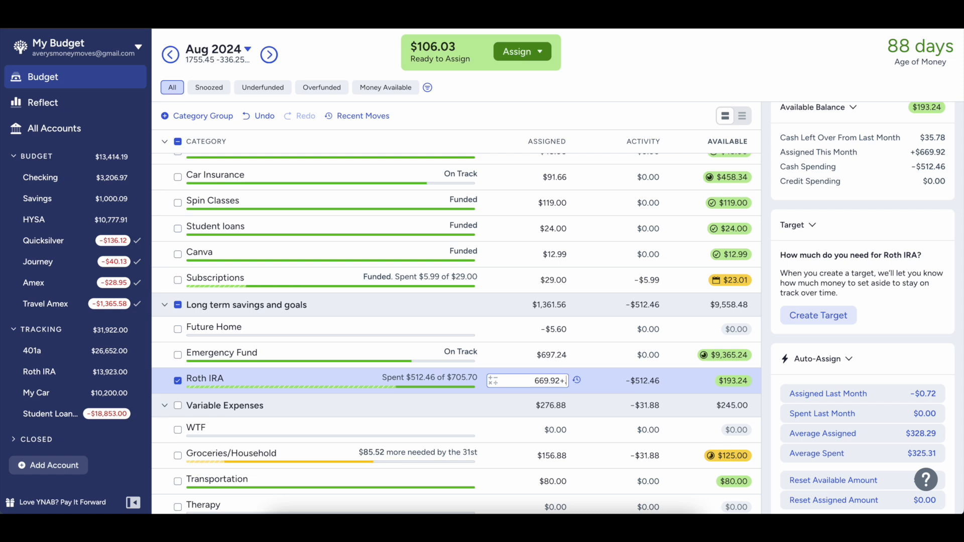
pyautogui.write('76')
pyautogui.press('Return')
pyautogui.click(537, 355)
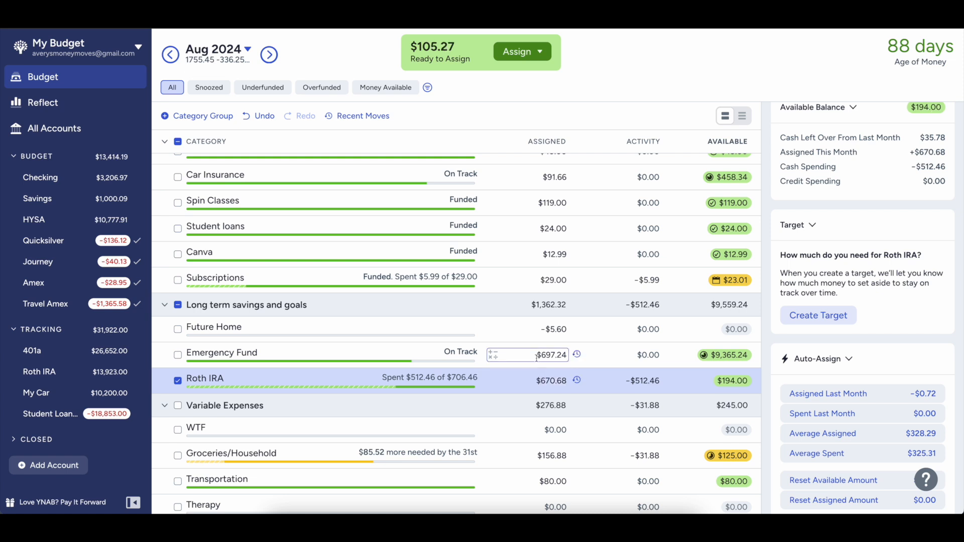
pyautogui.write('+.76')
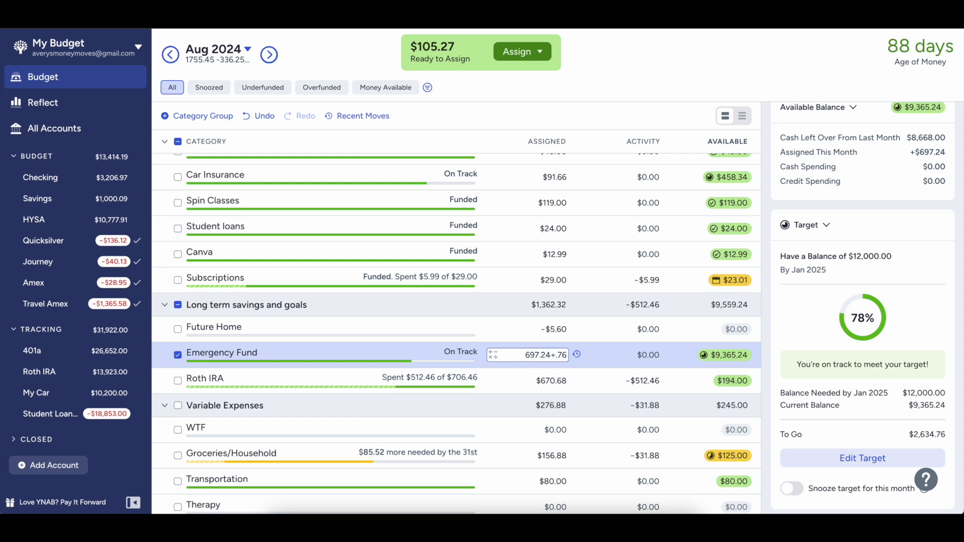
pyautogui.press('Return')
# - Add another $1 to the Roth IRA category's August assigned amount
pyautogui.click(555, 383)
pyautogui.write('+1')
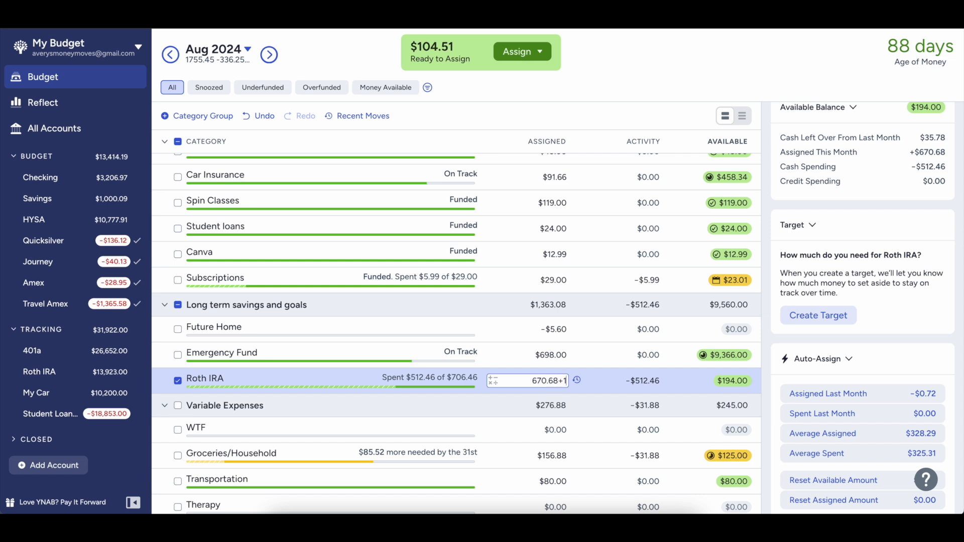
pyautogui.press('Return')
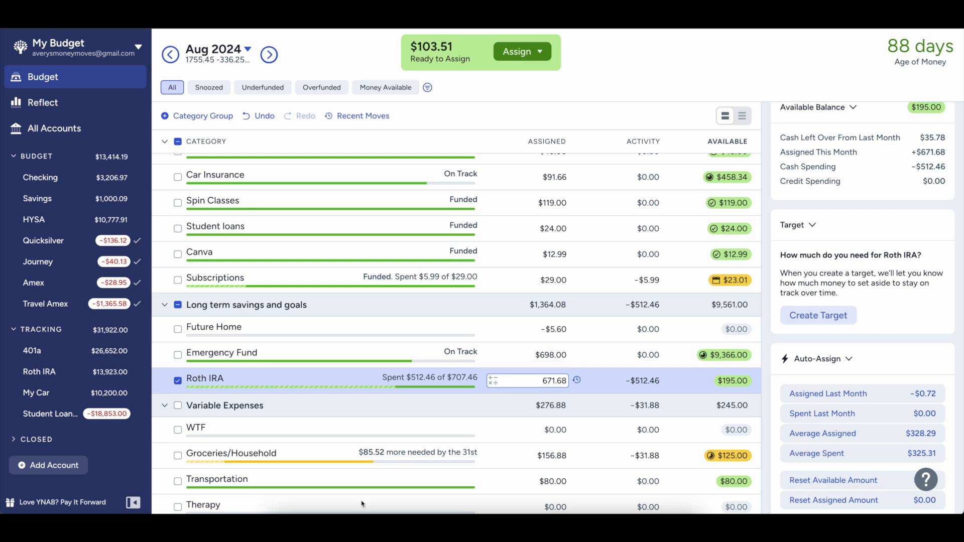
# - Add $3.51 to the August assigned amount of the "Stuff I forgot to budget for" category under Fun/Lifestyle
pyautogui.scroll(-2, 428, 429)
pyautogui.scroll(8, 430, 429)
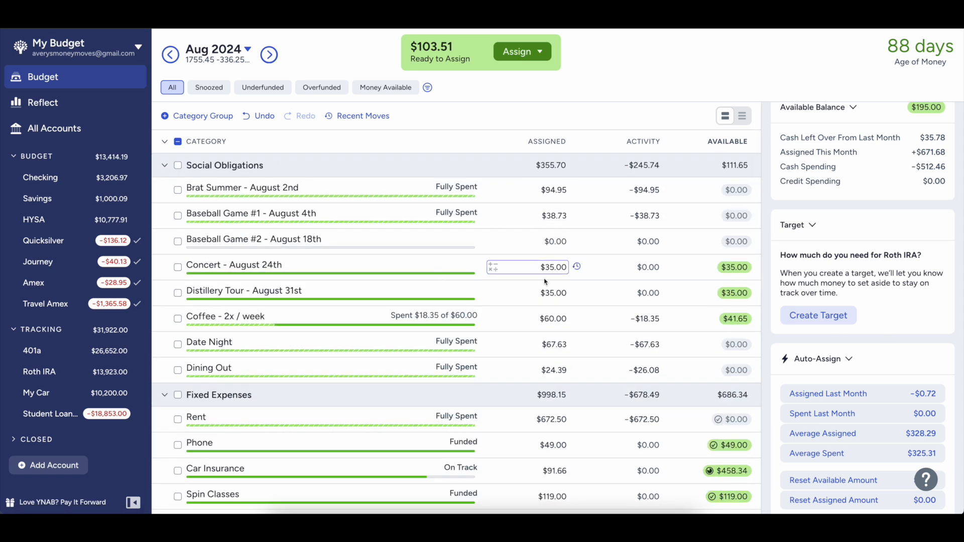
pyautogui.scroll(-15, 545, 302)
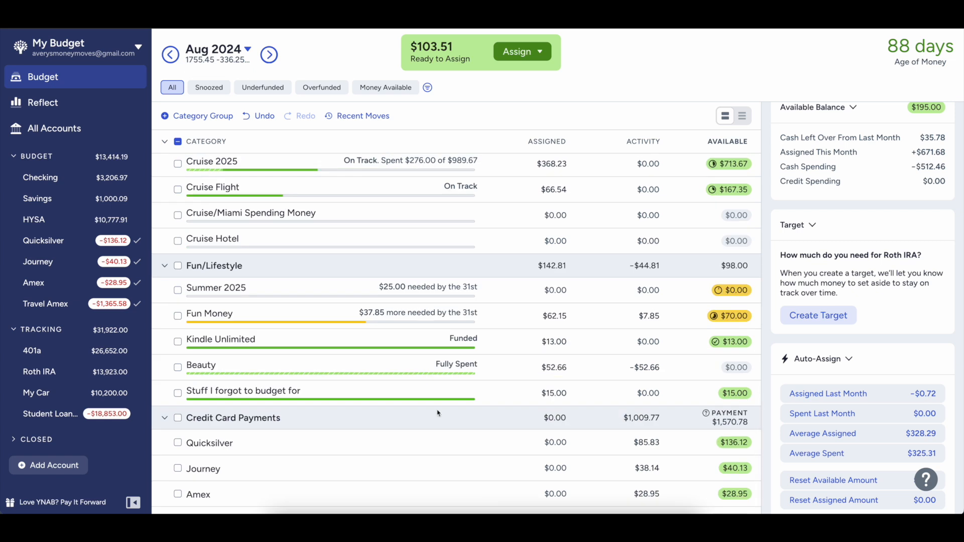
pyautogui.click(549, 392)
pyautogui.press('Right')
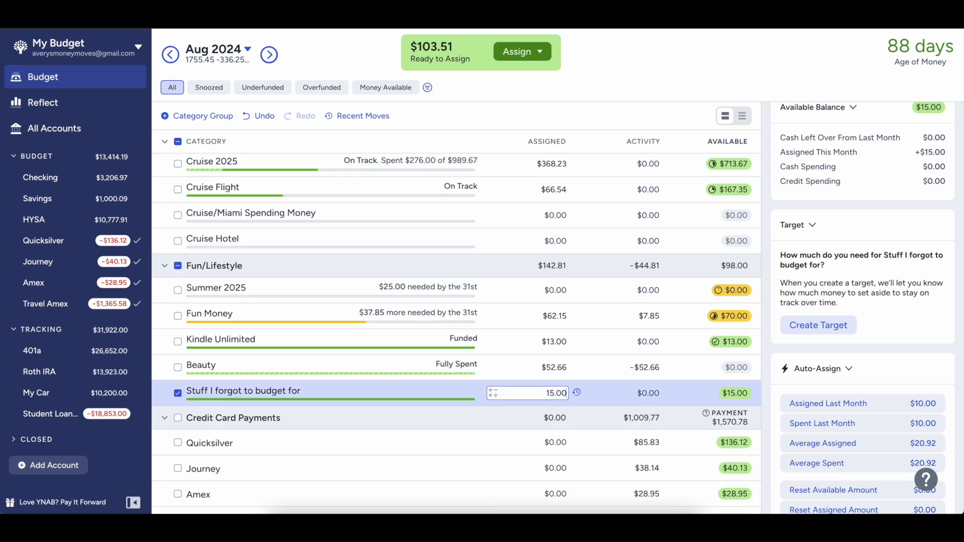
pyautogui.write('+3.51')
pyautogui.press('Return')
# - Look through the August categories to decide where the remaining unassigned money should go
pyautogui.scroll(-10, 571, 333)
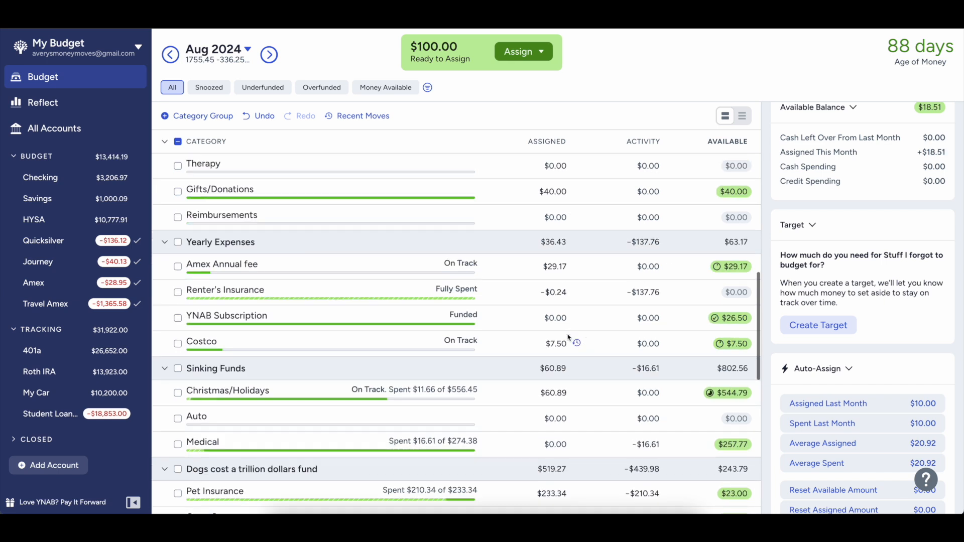
pyautogui.scroll(2, 533, 375)
pyautogui.scroll(5, 532, 376)
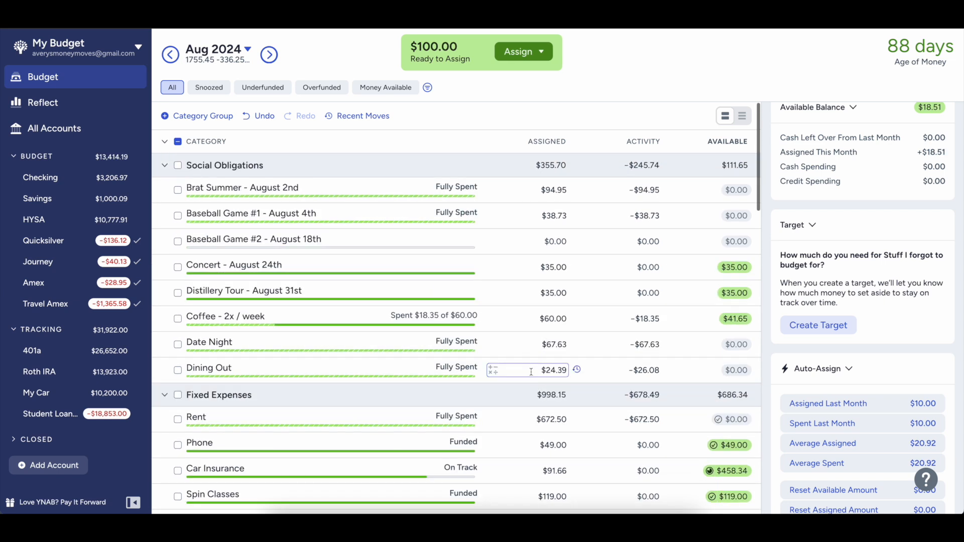